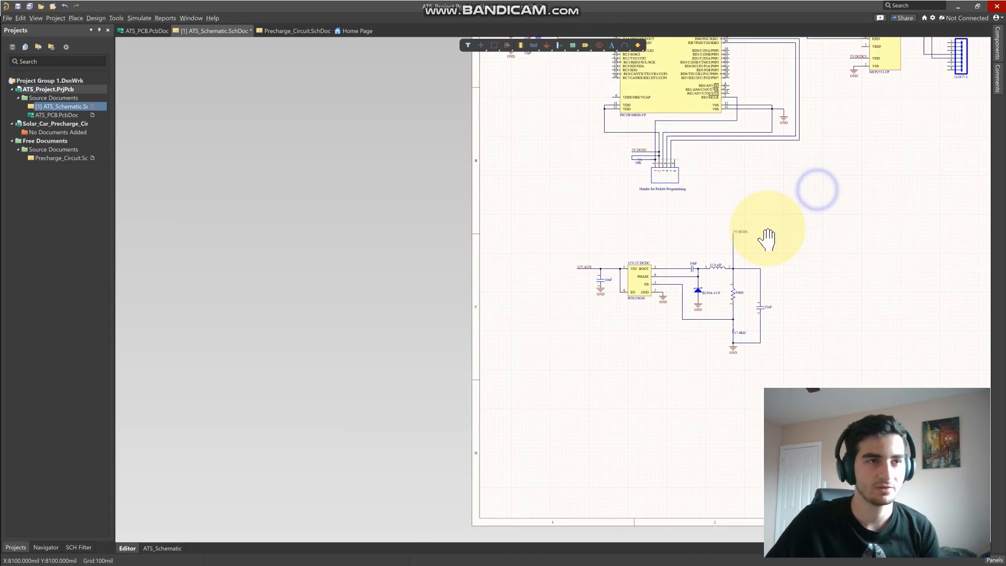
Review the ATS schematic in Altium Designer alongside the Iteration 7 design in Fusion 360 and the ATS circuit in Multisim
right_click_drag(816, 274, 744, 279)
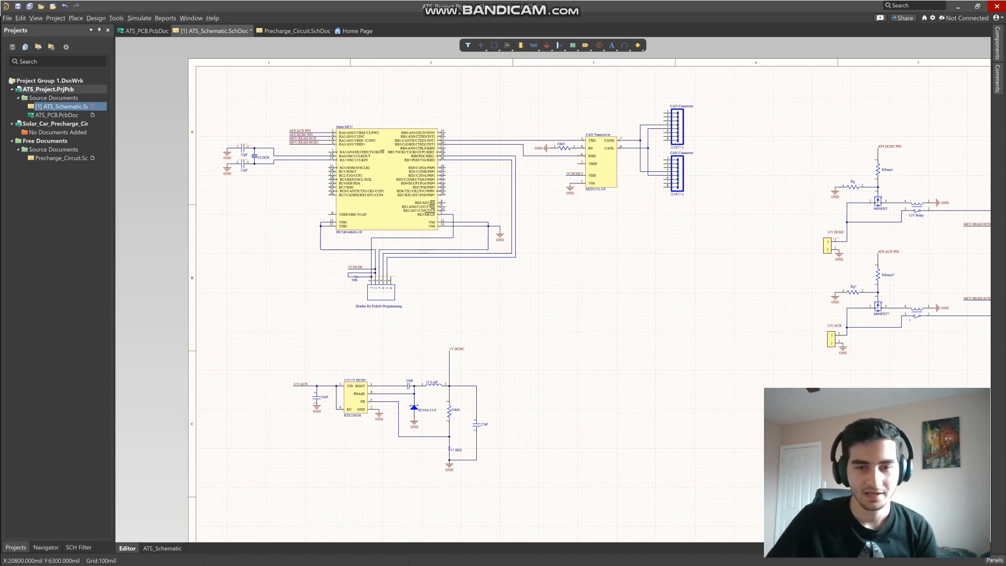
key("alt+Tab")
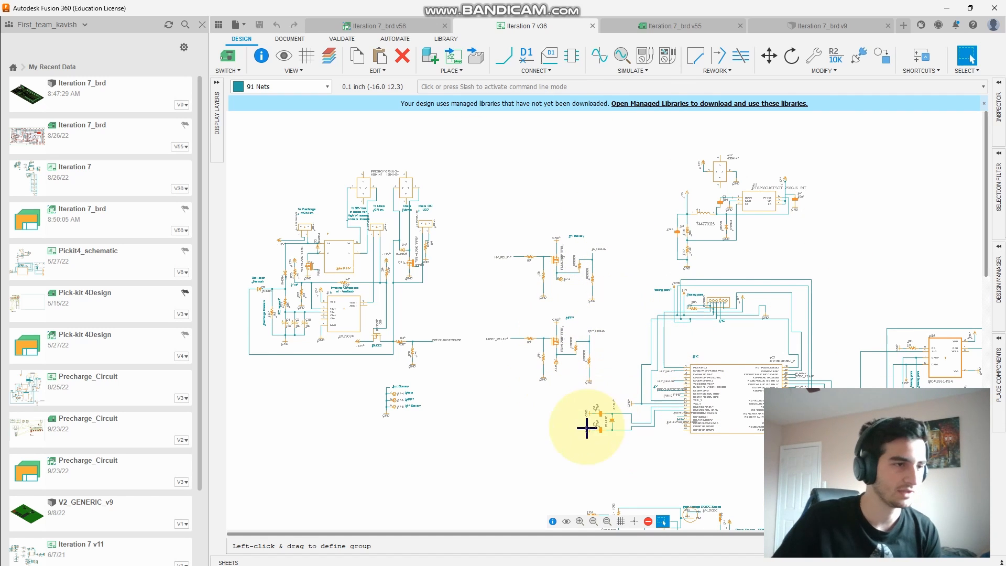
scroll(545, 341, "down", 5)
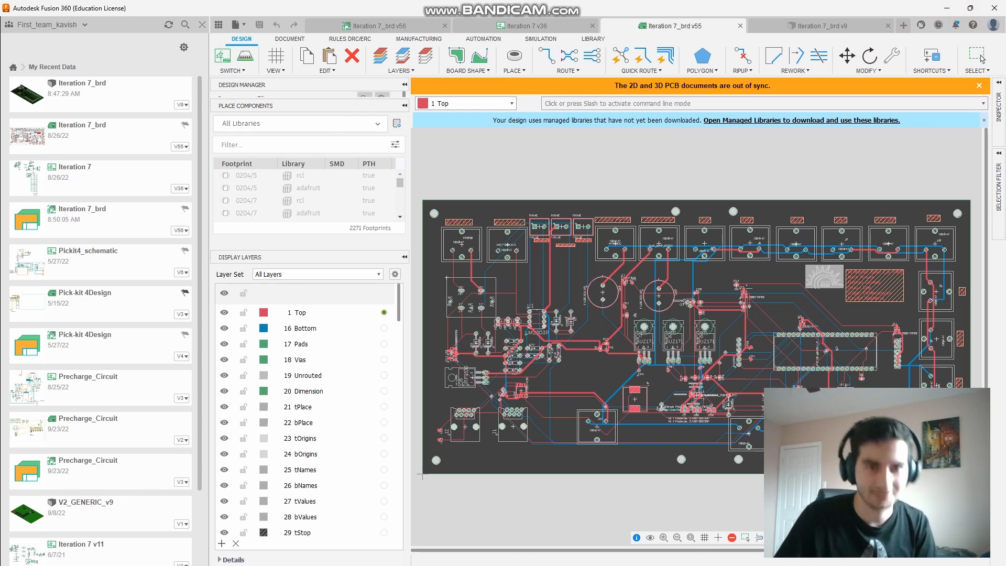
left_click(979, 85)
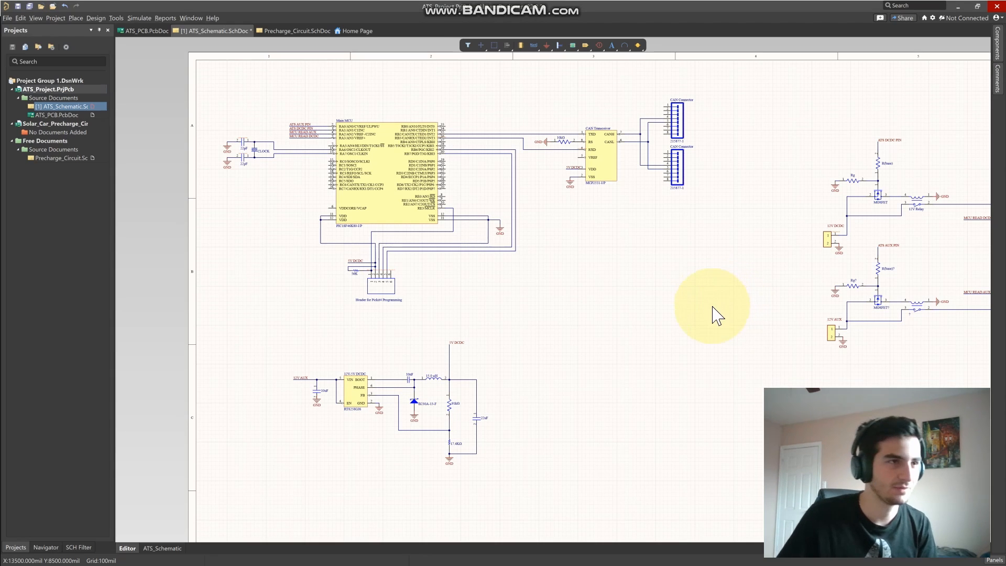
scroll(709, 302, "down", 2, "ctrl")
right_click_drag(741, 330, 603, 320)
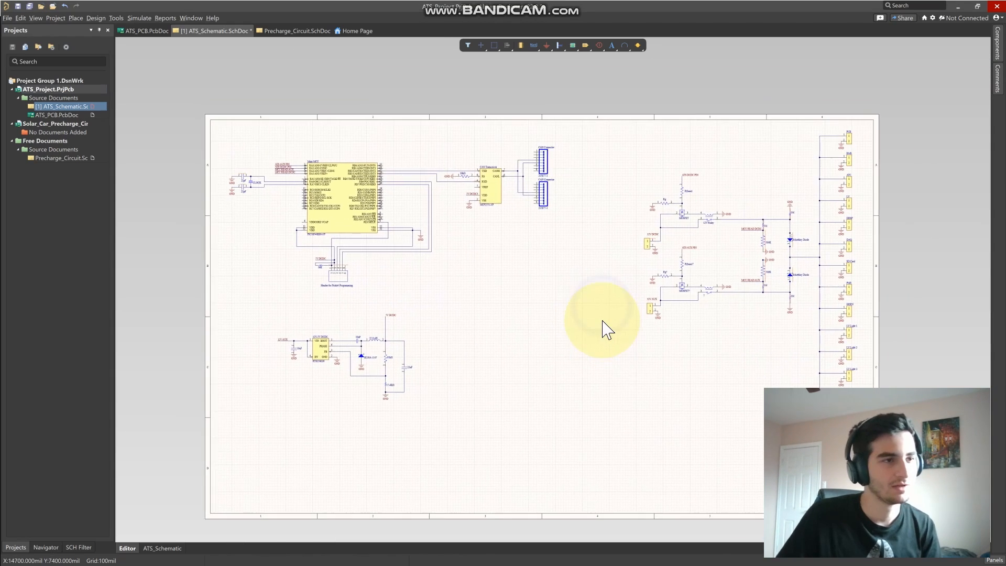
scroll(602, 317, "up", 3, "ctrl")
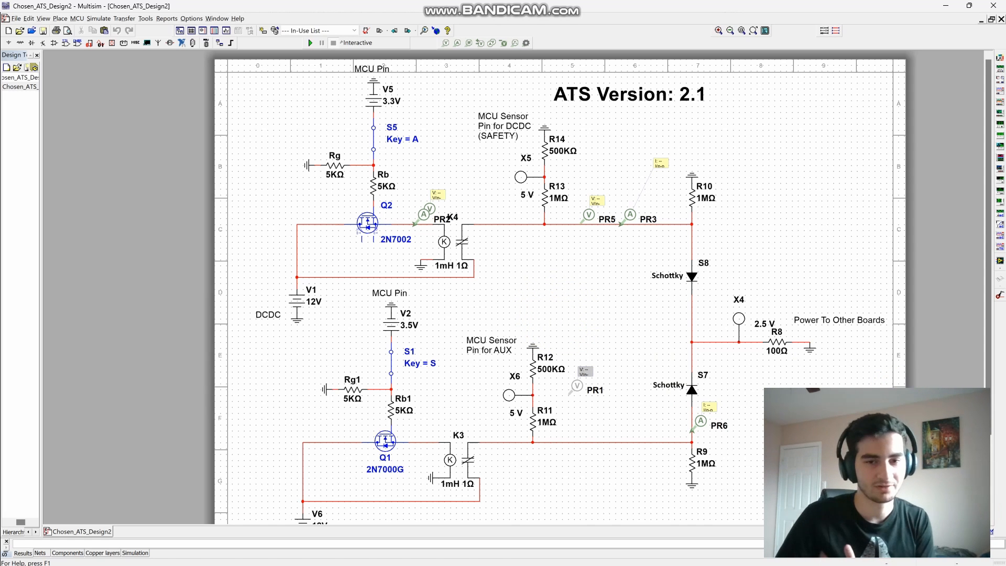
key("alt+Tab")
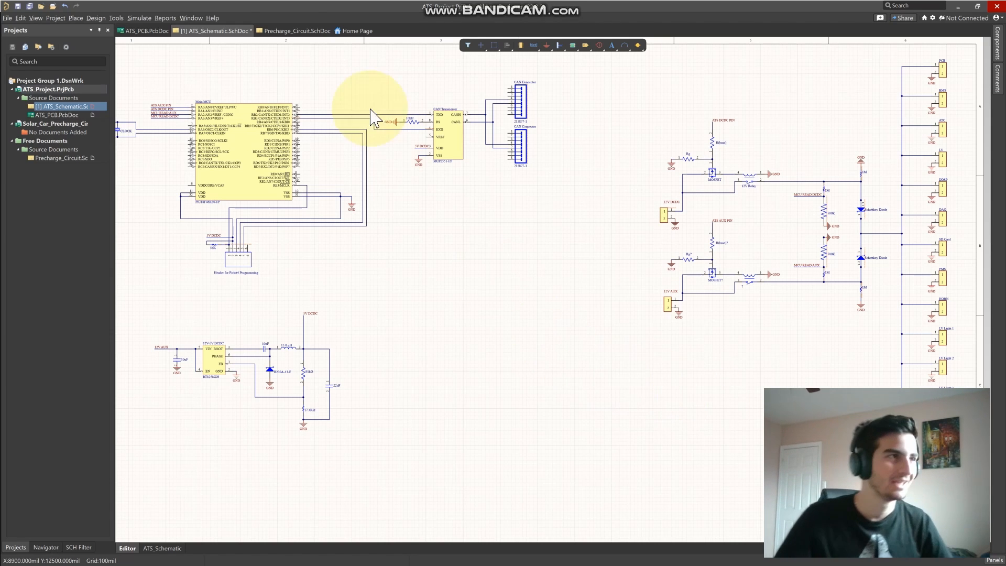
left_click(138, 18)
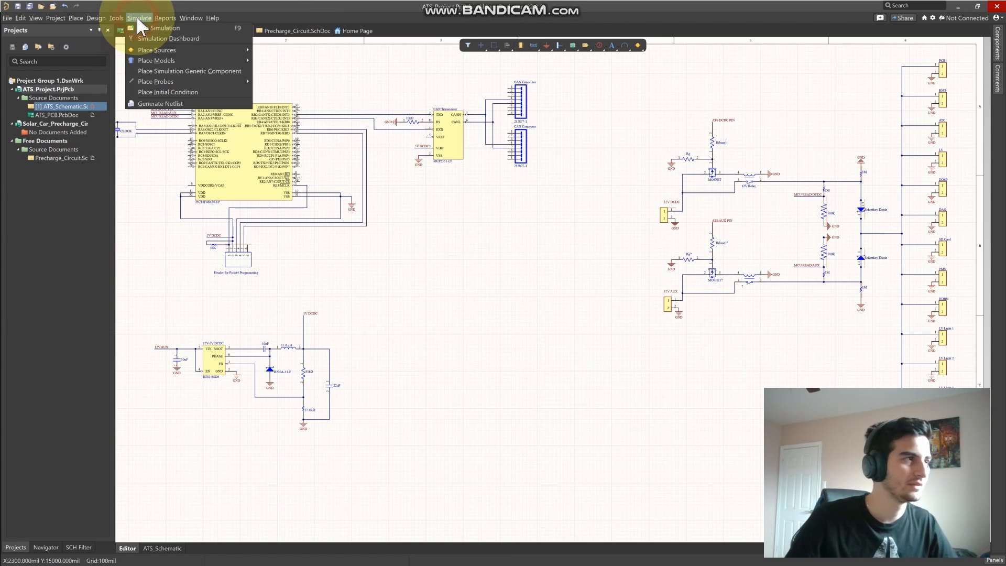
left_click(551, 317)
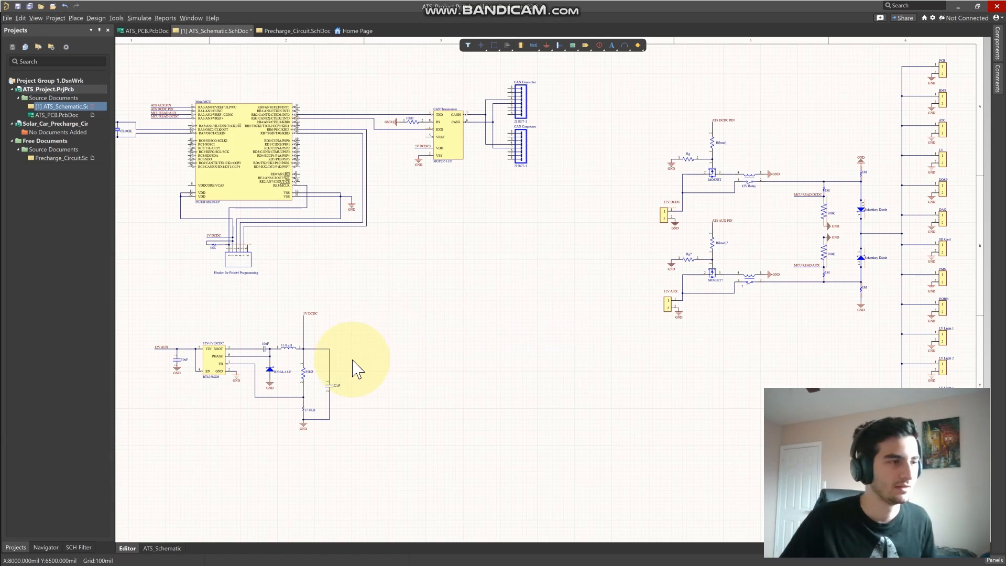
Examine the 12V-5V DCDC converter circuit in the ATS schematic, from the 12V AUX input to the 5V DCDC output
right_click_drag(352, 360, 411, 350)
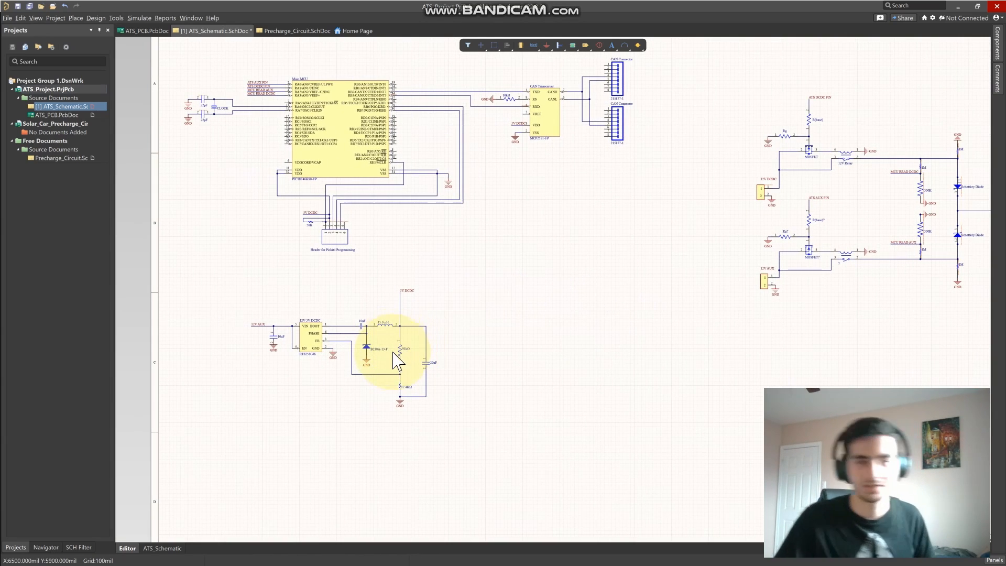
scroll(394, 357, "up", 10, "ctrl")
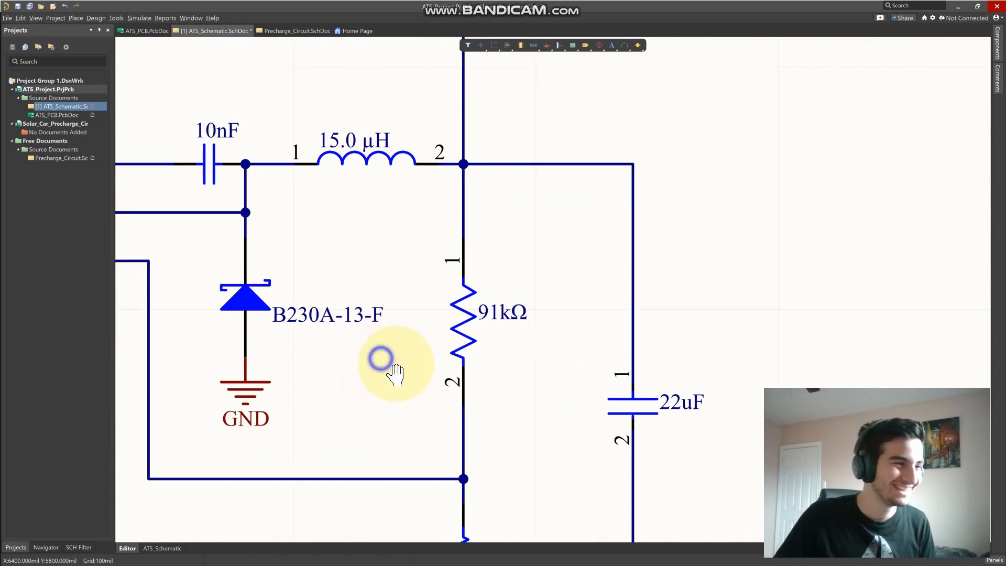
scroll(439, 377, "down", 10, "ctrl")
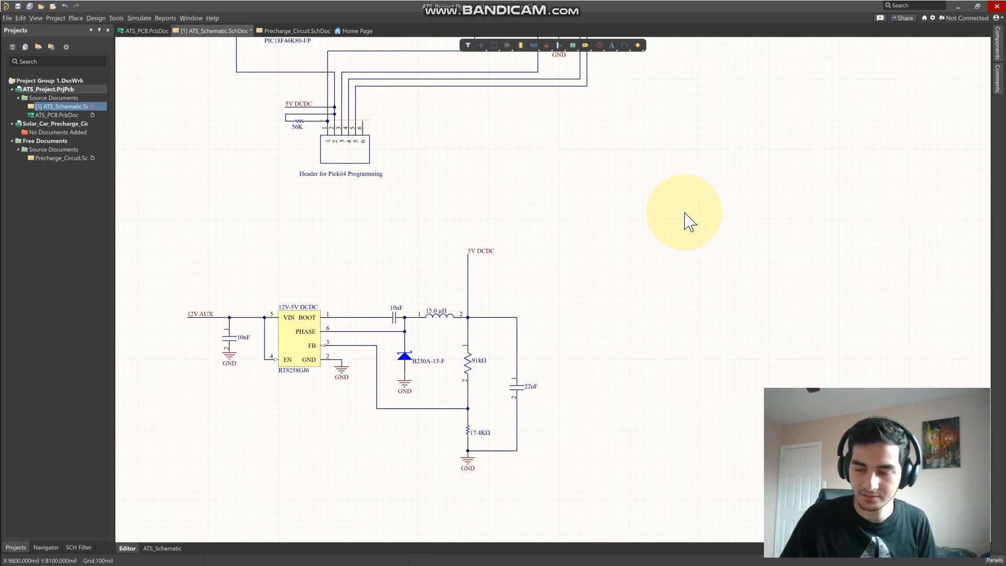
scroll(664, 237, "up", 5, "ctrl")
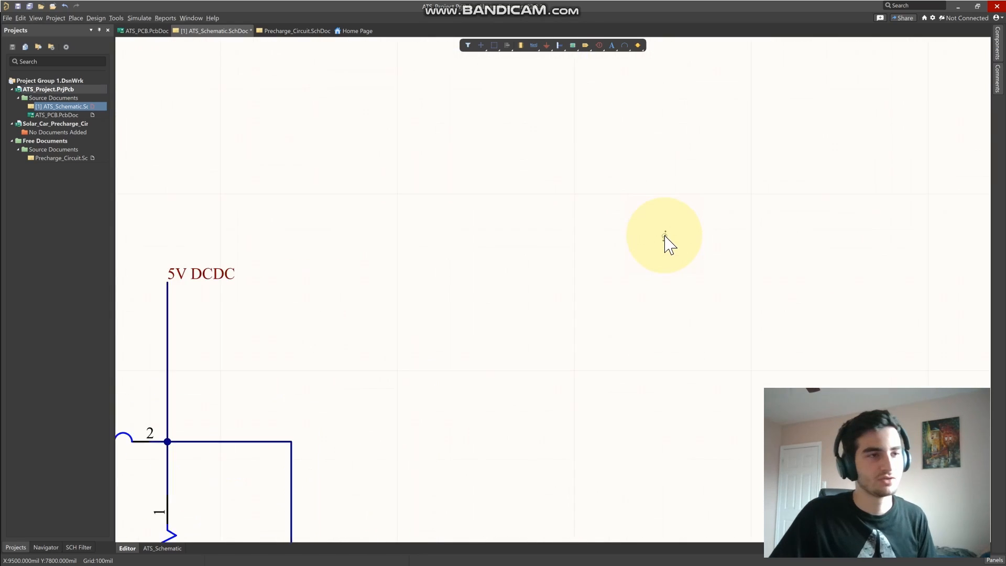
scroll(664, 237, "down", 6, "ctrl")
scroll(665, 237, "up", 2, "ctrl")
scroll(664, 237, "down", 1, "ctrl")
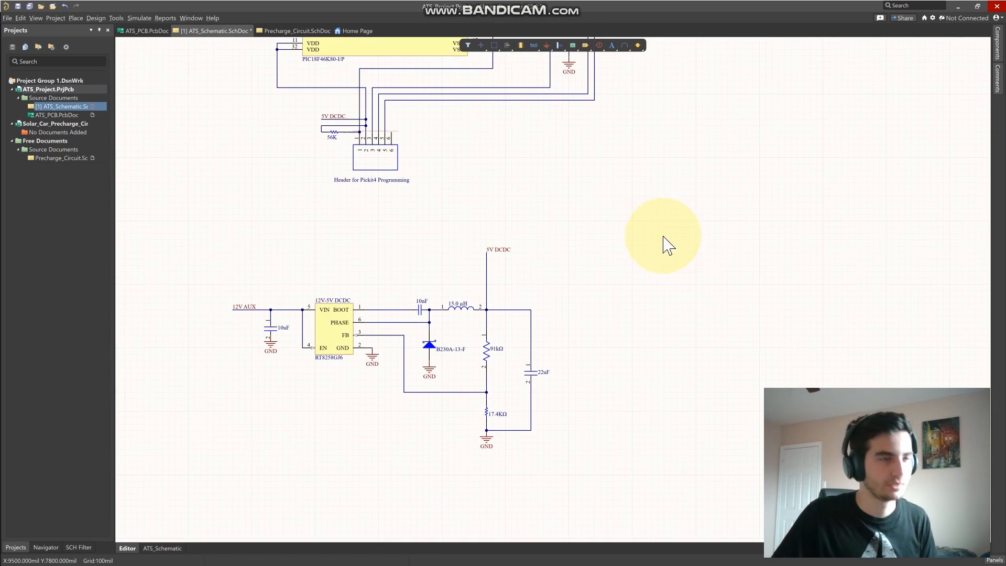
right_click_drag(525, 265, 648, 234)
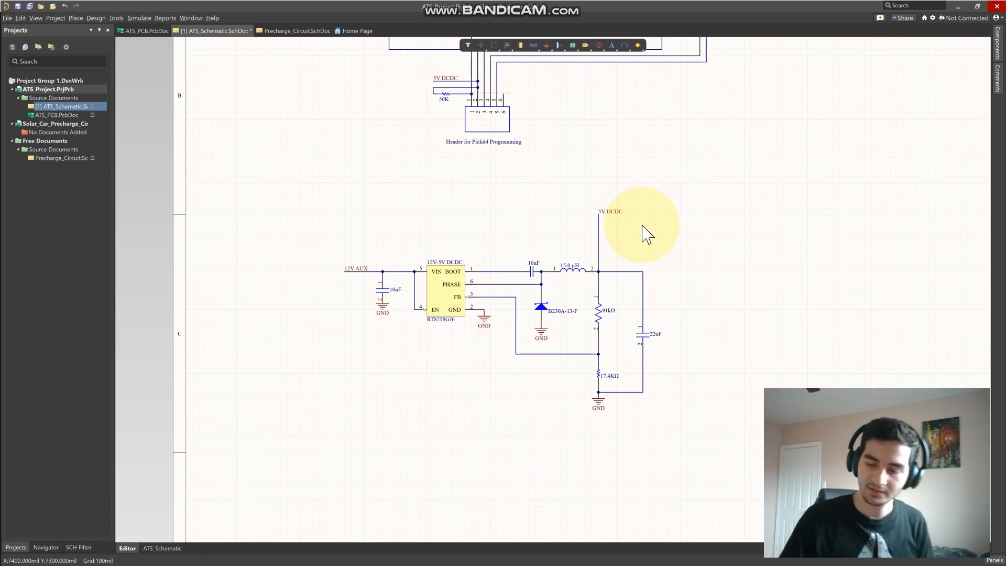
right_click_drag(640, 236, 748, 218)
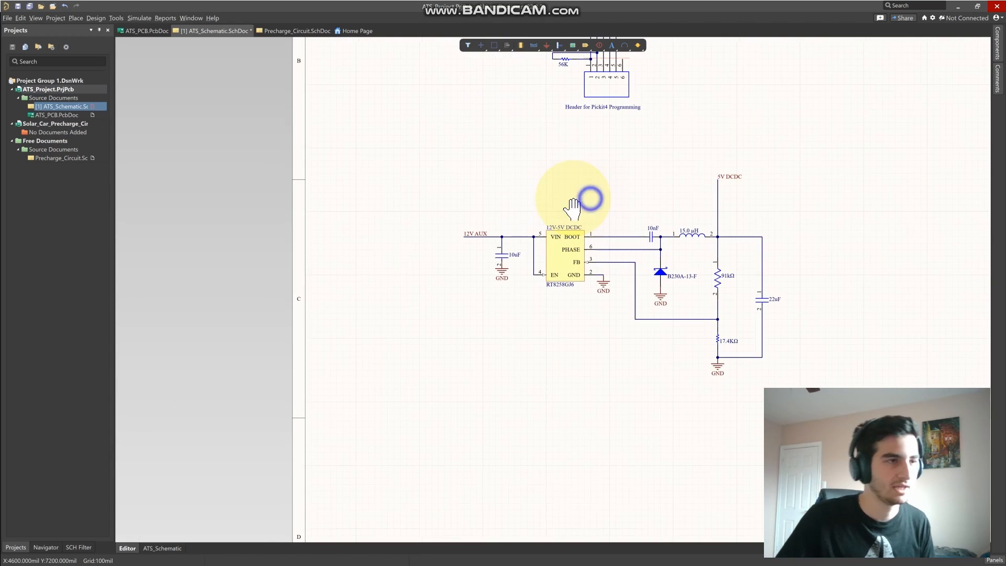
left_click_drag(409, 153, 791, 382)
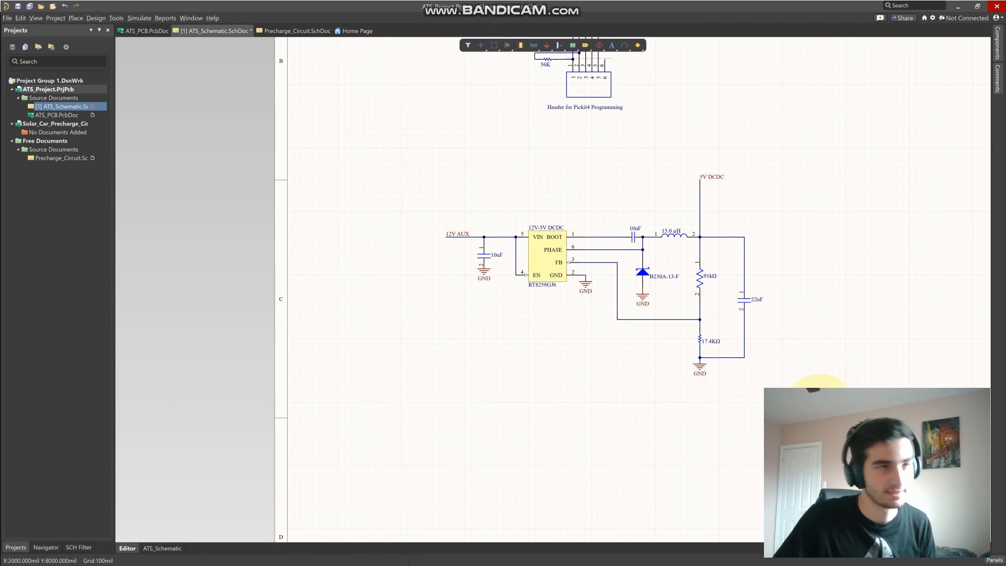
left_click_drag(381, 190, 670, 370)
left_click(422, 299)
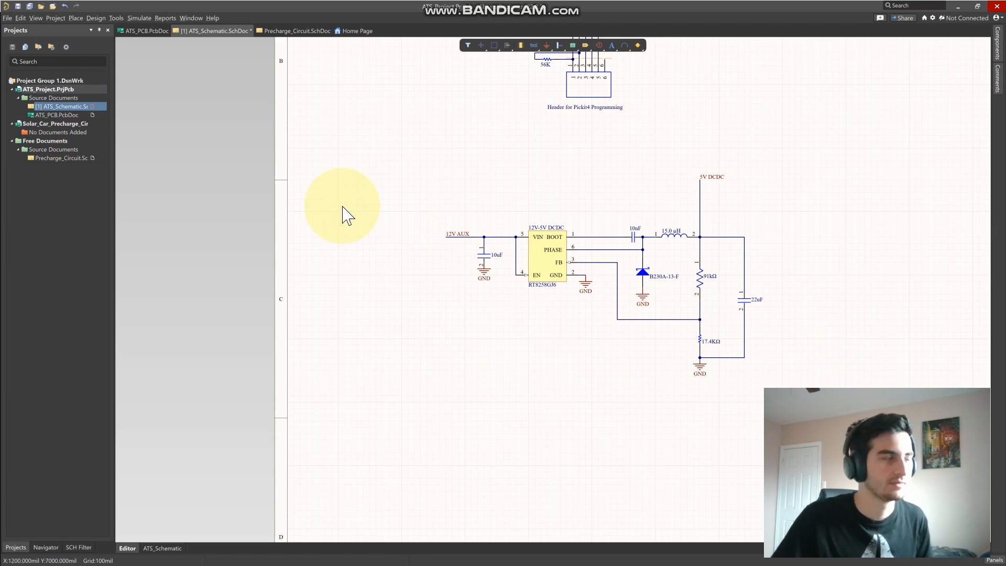
Create an empty local PCB project named Video DCDC
left_click(7, 19)
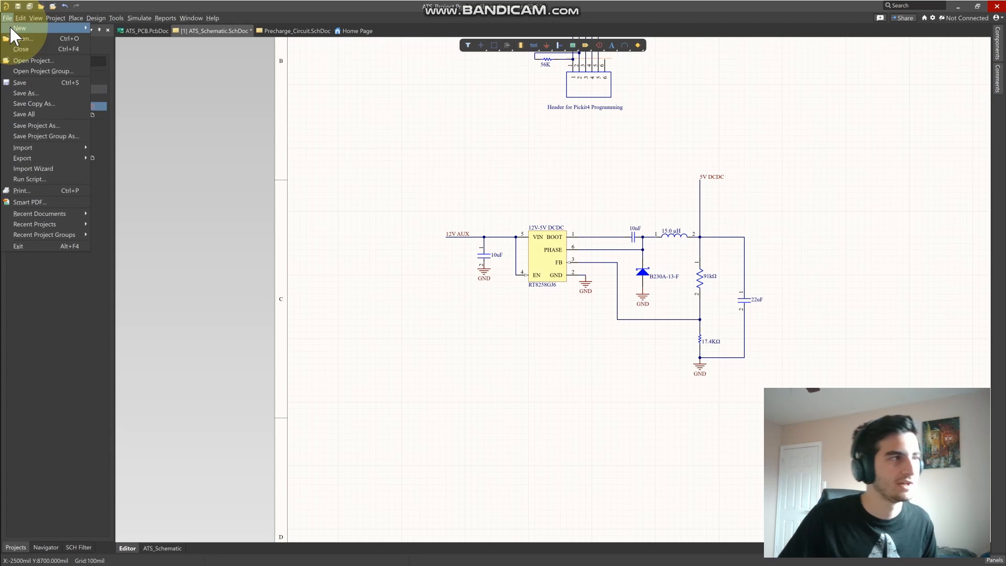
mouse_move(11, 26)
left_click(103, 26)
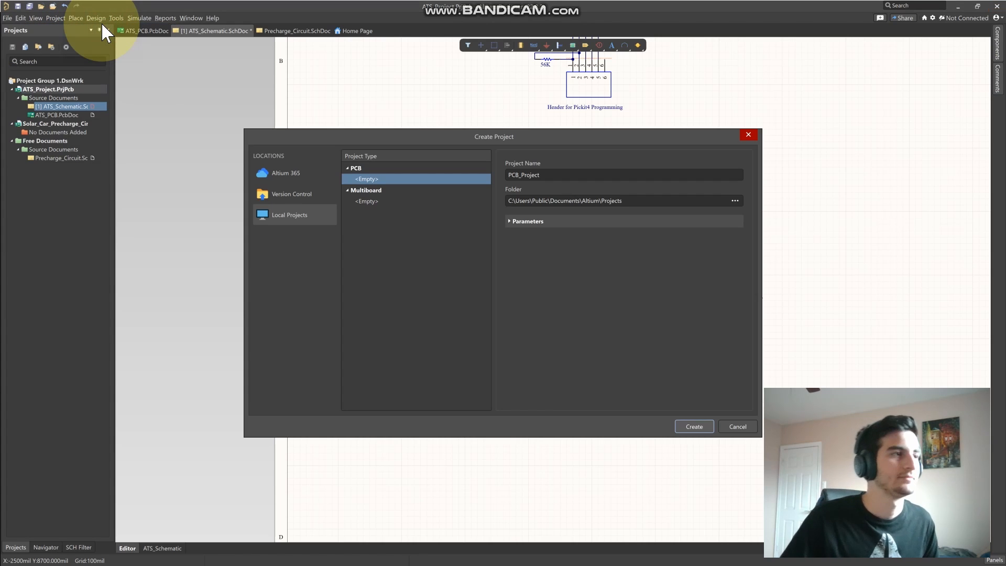
left_click(578, 177)
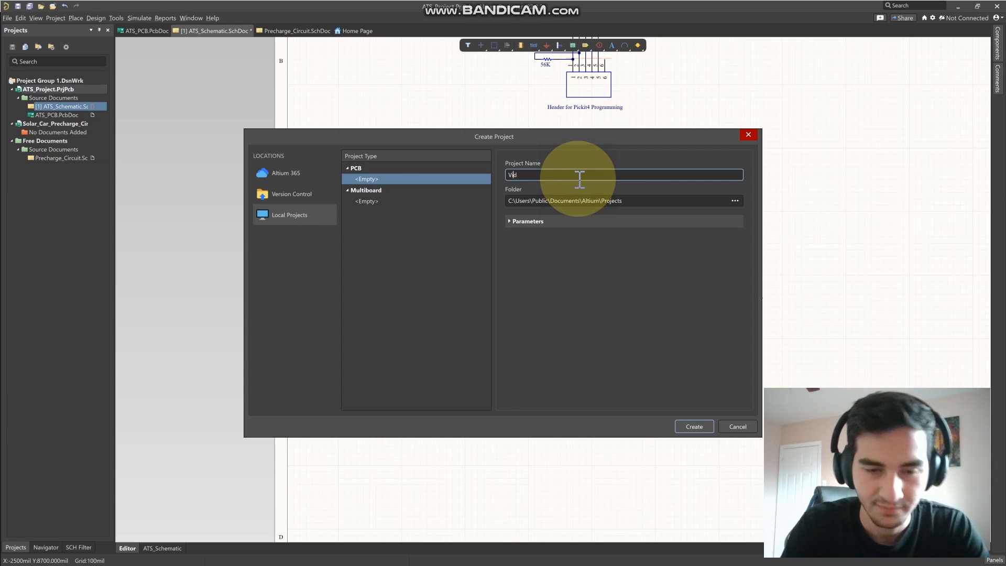
type("Video DCDC")
key("Return")
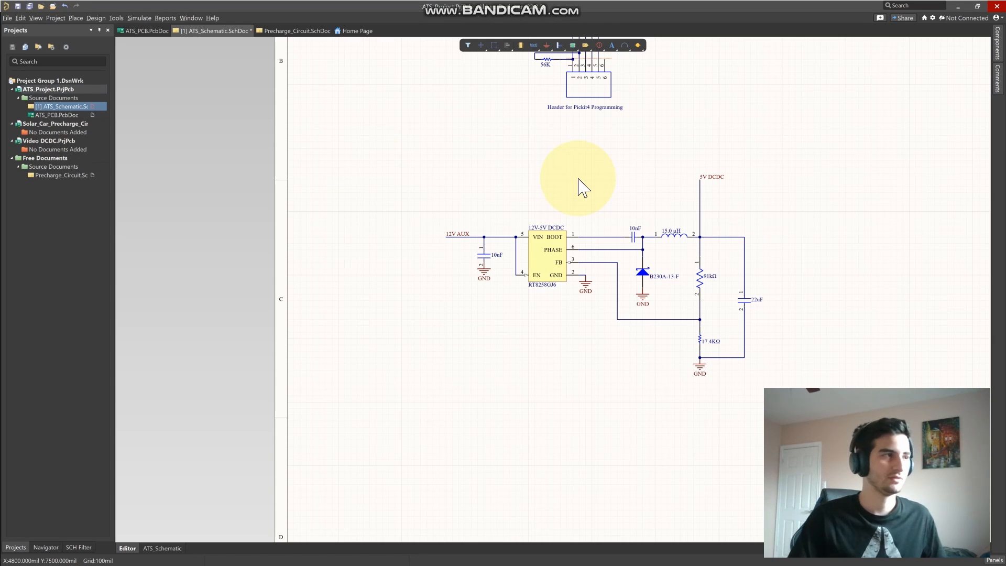
Add a new schematic document to the Video DCDC project
left_click(45, 144)
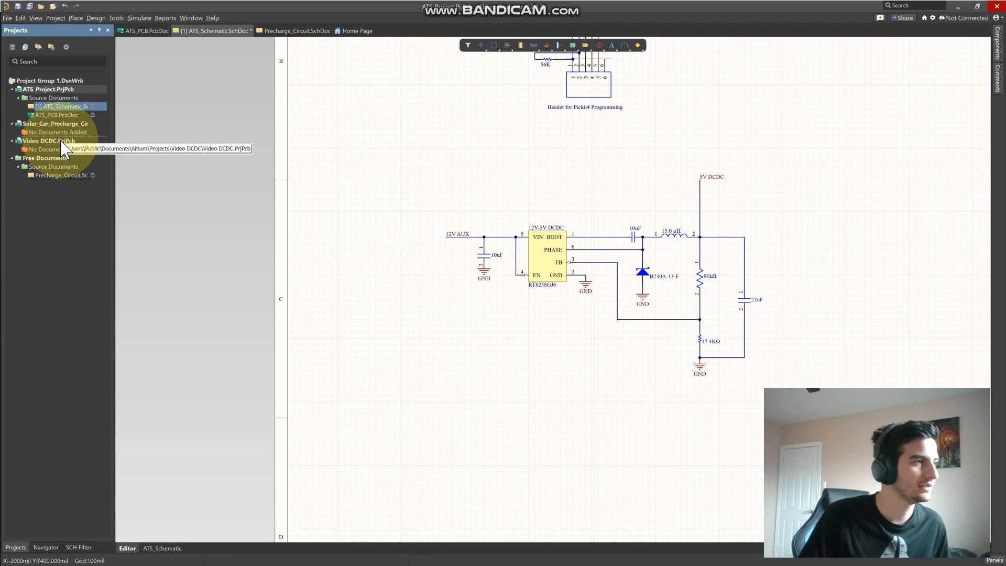
right_click(61, 139)
mouse_move(98, 157)
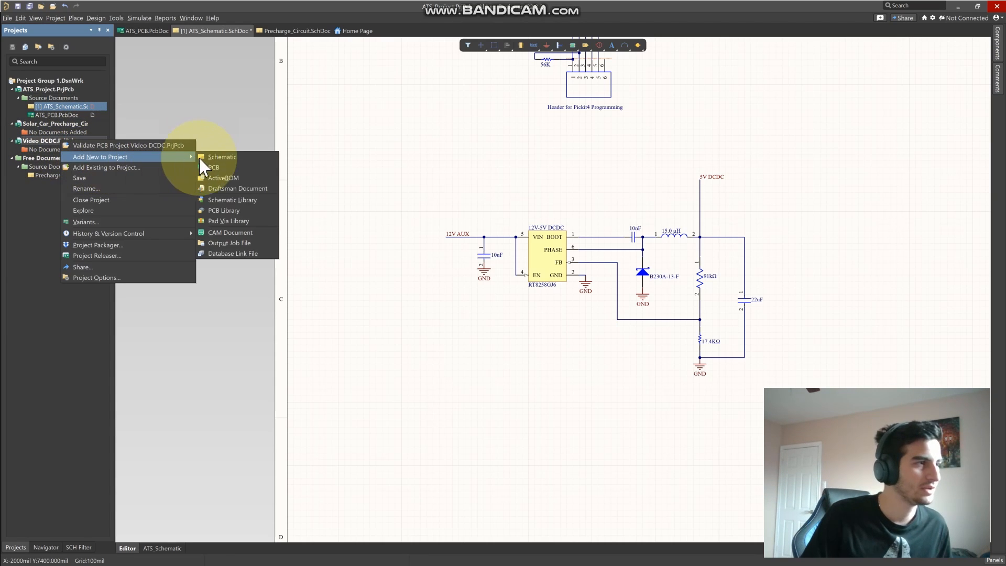
left_click(222, 157)
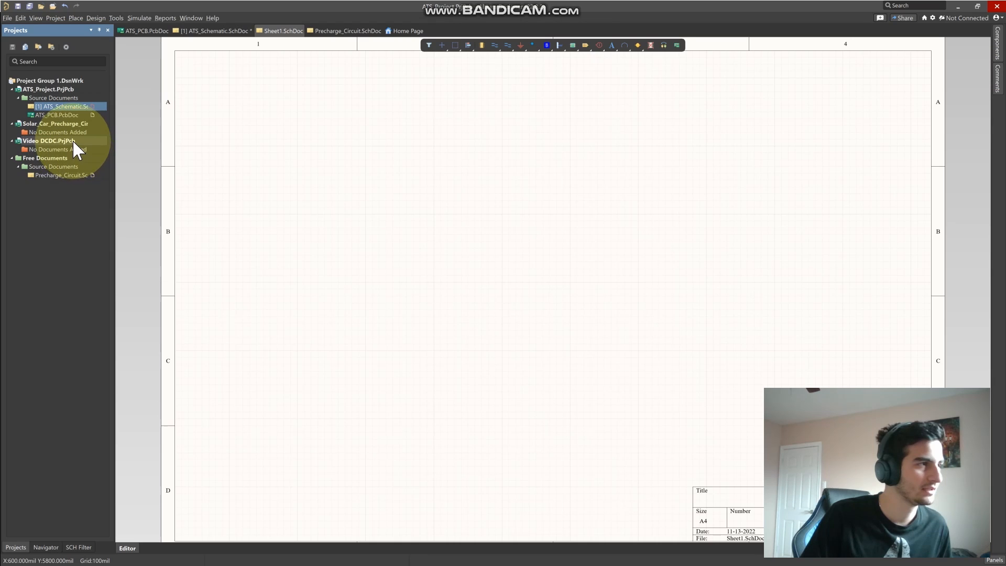
Add a new PCB document to the Video DCDC project and return to the Sheet1 schematic
right_click(72, 138)
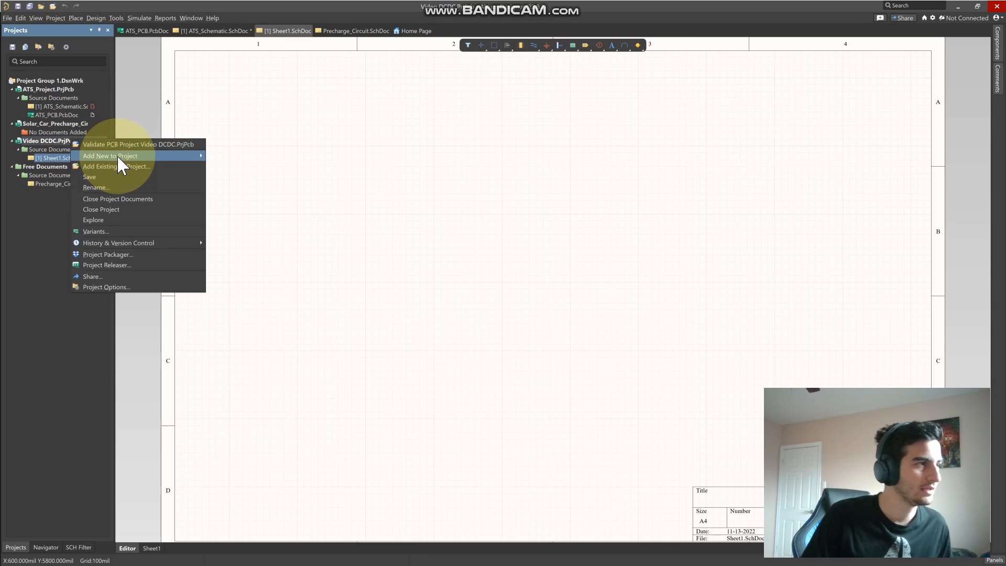
mouse_move(197, 157)
left_click(235, 166)
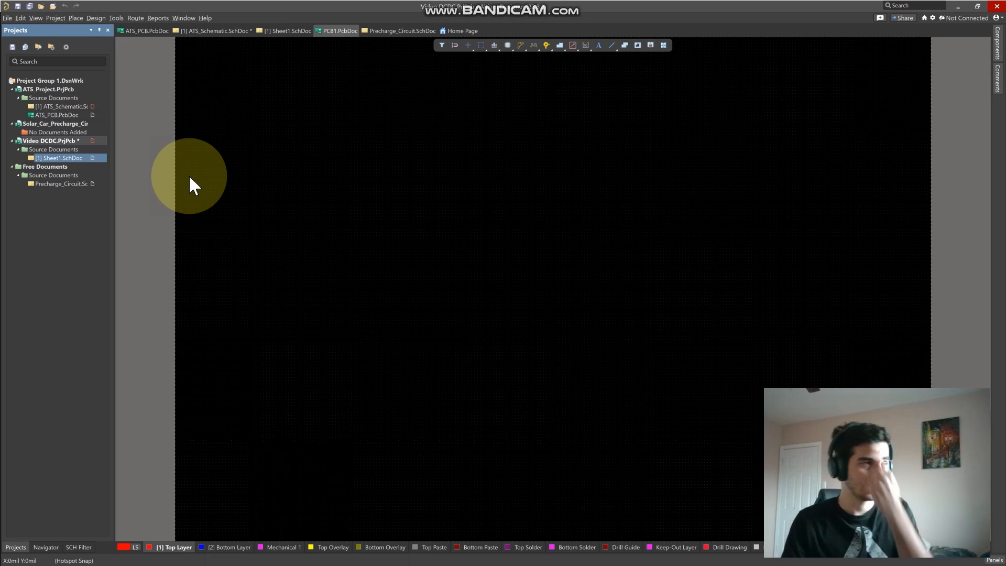
left_click(50, 158)
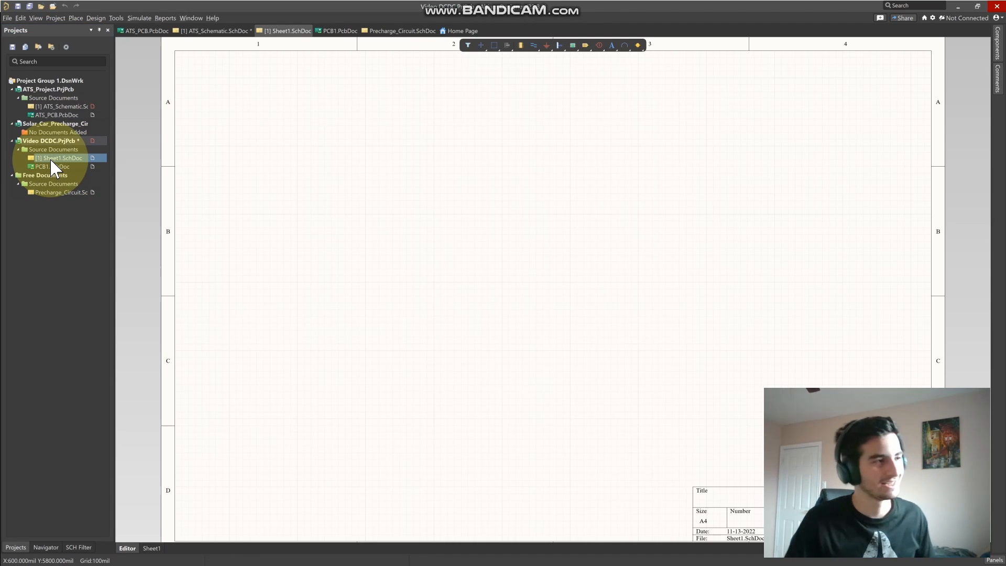
right_click(55, 157)
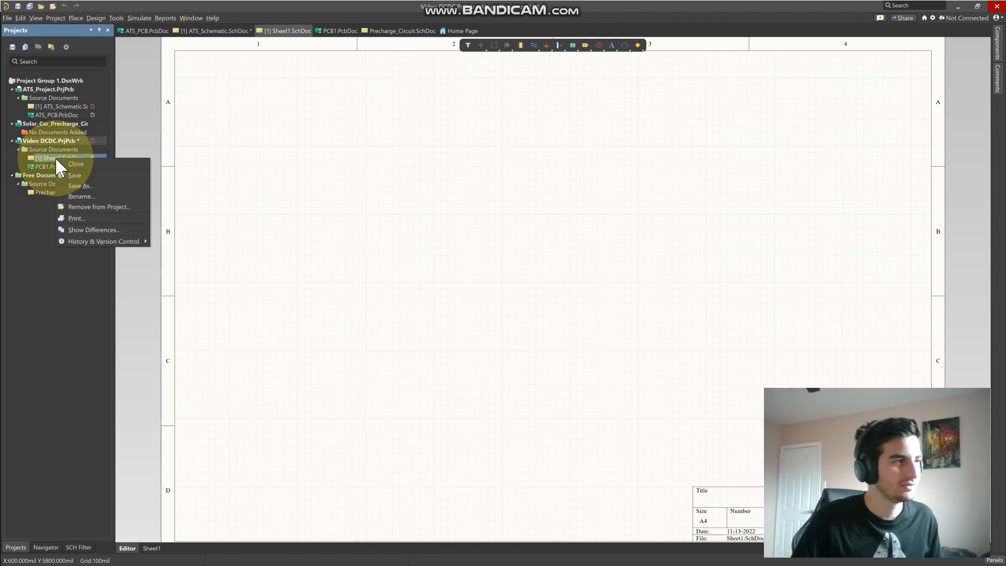
left_click(84, 197)
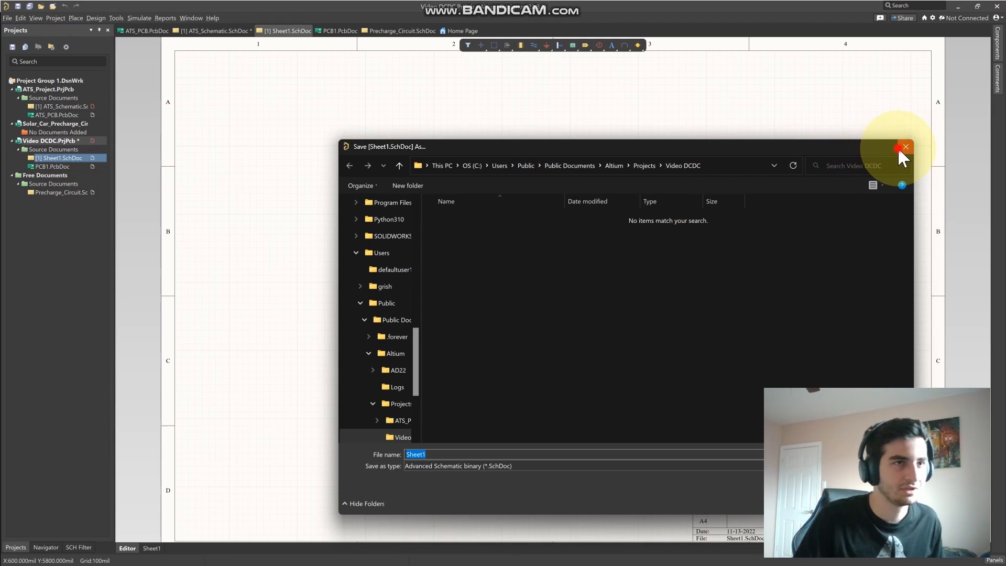
left_click(906, 148)
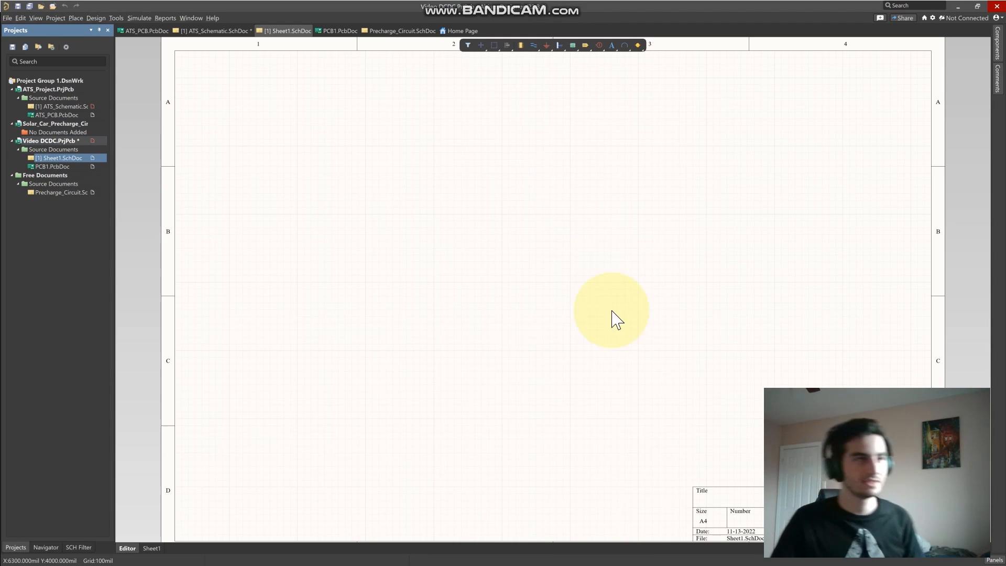
Place two text strings in the Sheet1 title block, one in the Title field and one beside Drawn By
scroll(746, 517, "up", 2, "ctrl")
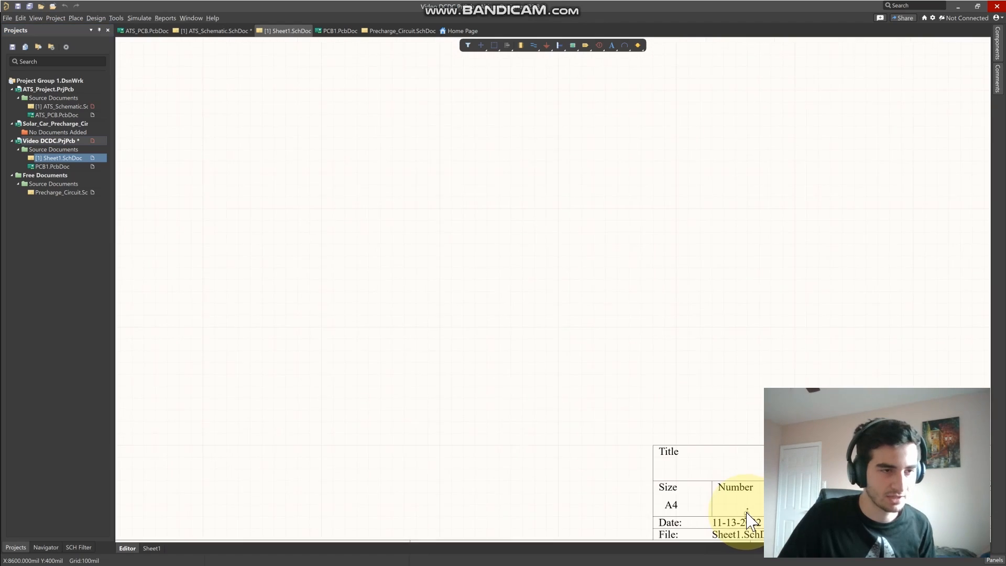
scroll(749, 522, "up", 1, "ctrl")
right_click_drag(695, 346, 213, 108)
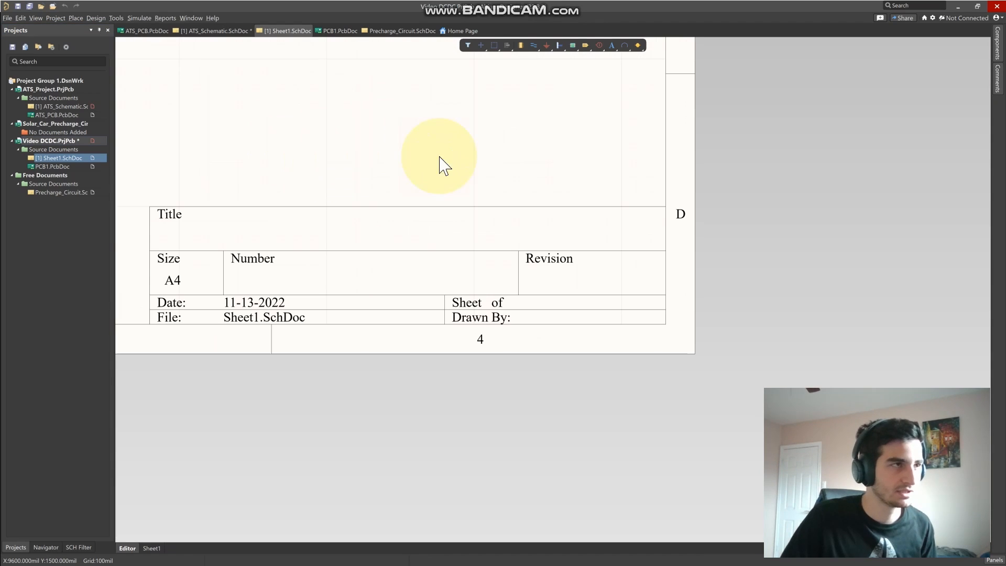
left_click(611, 51)
left_click(224, 241)
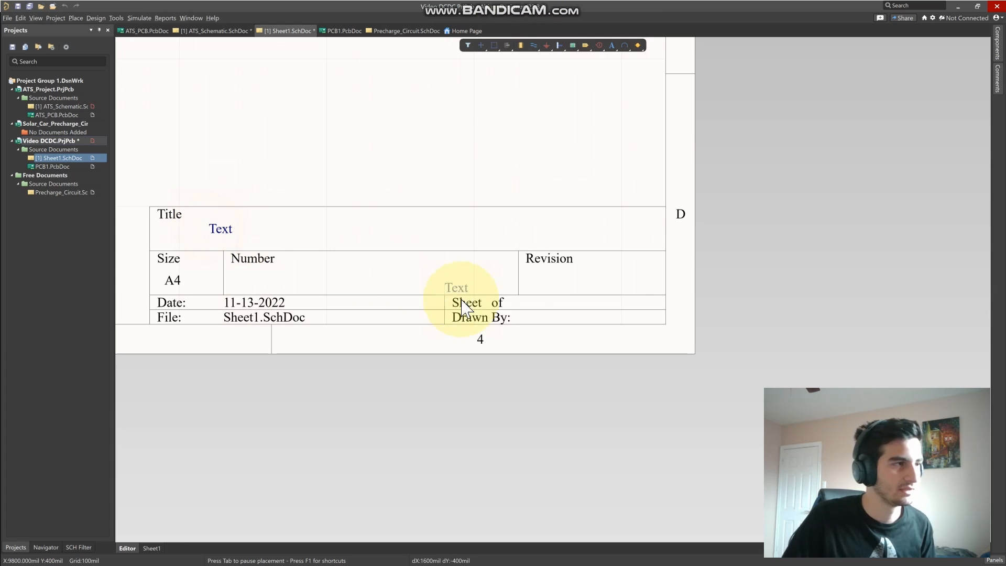
left_click(540, 328)
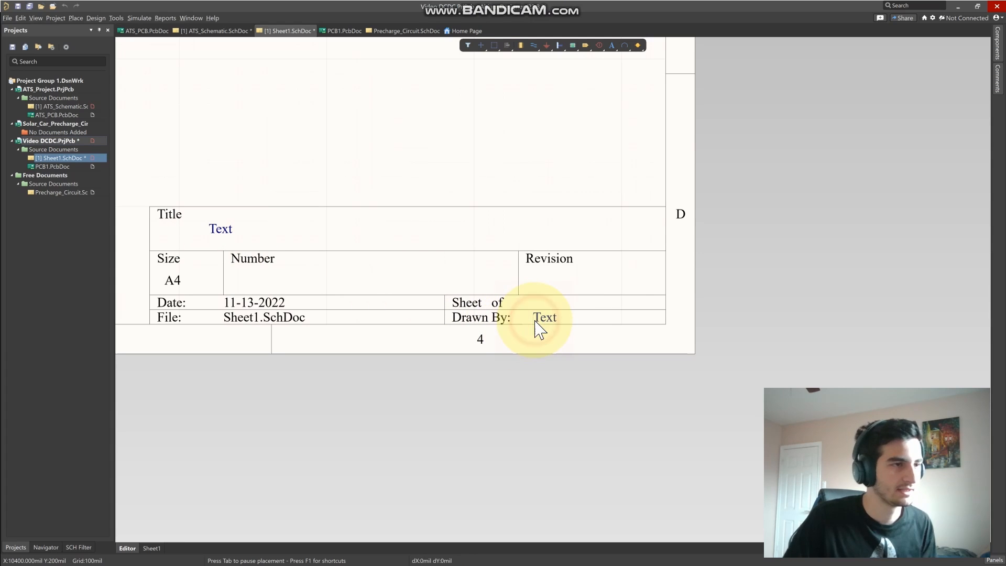
Change the placeholder text in the title block's Title field to 12V-5V DCDC
double_click(221, 231)
left_click_drag(238, 229, 212, 229)
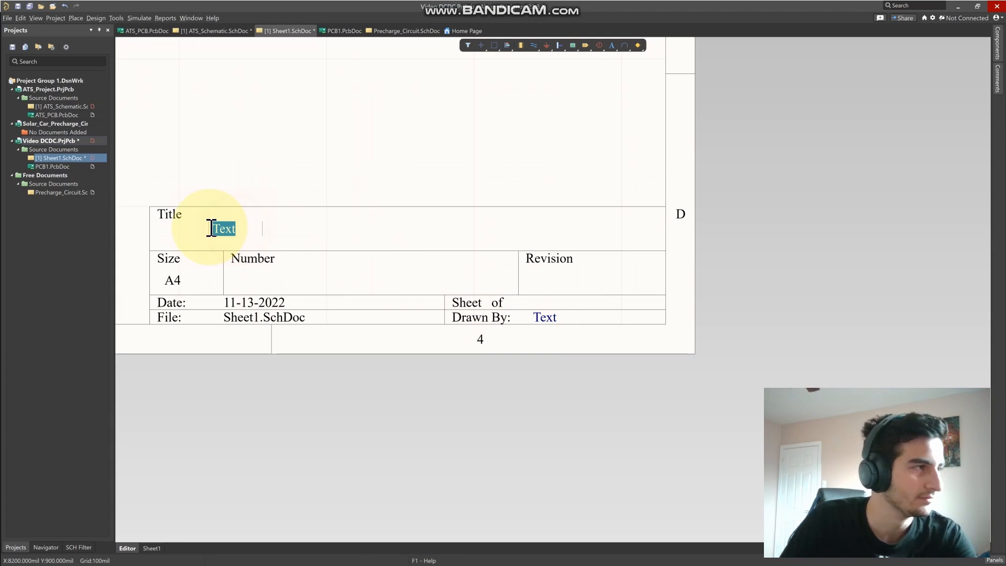
type("12")
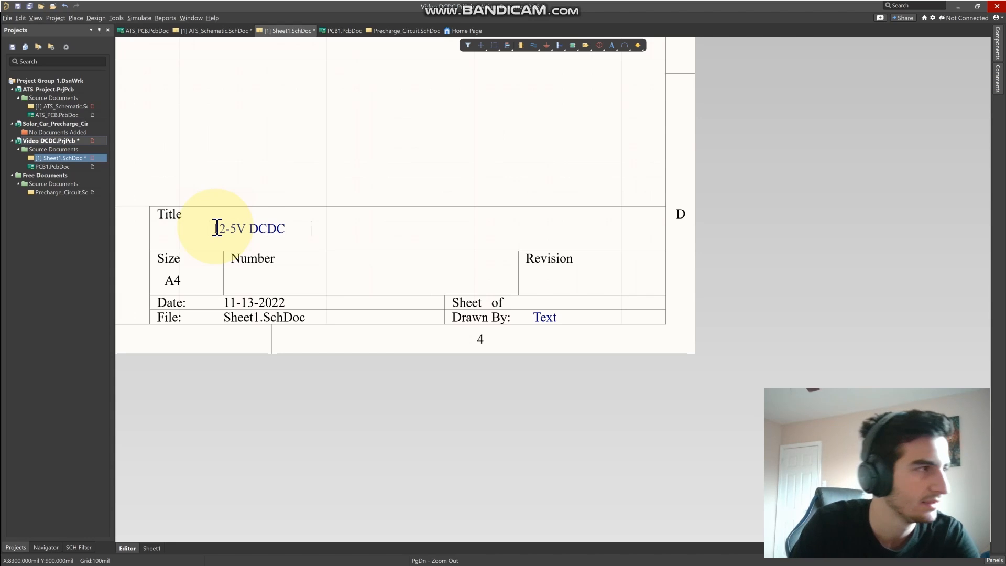
type("V")
left_click(247, 106)
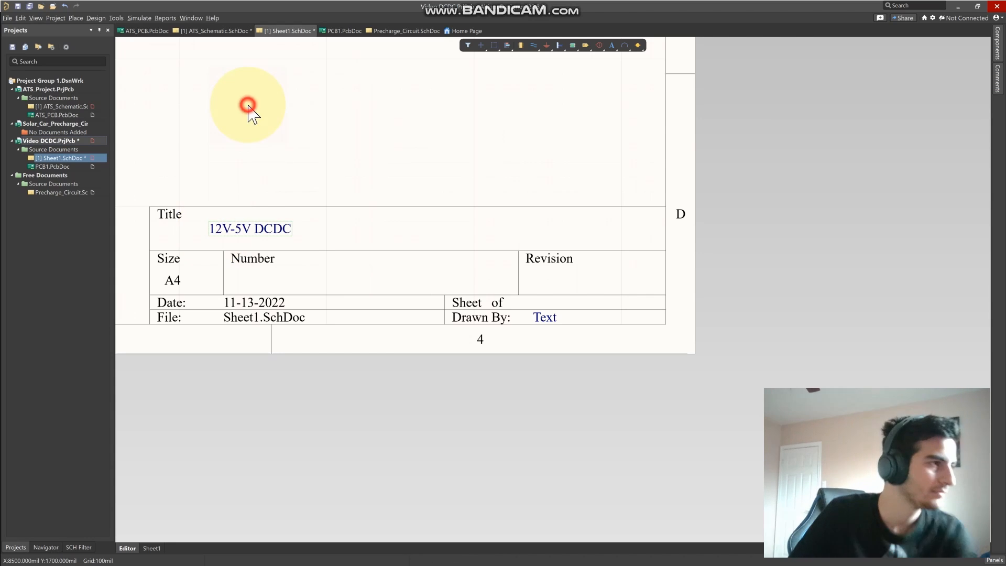
scroll(325, 173, "up", 3)
scroll(353, 194, "down", 3, "ctrl")
right_click_drag(304, 167, 662, 366)
scroll(374, 206, "down", 2)
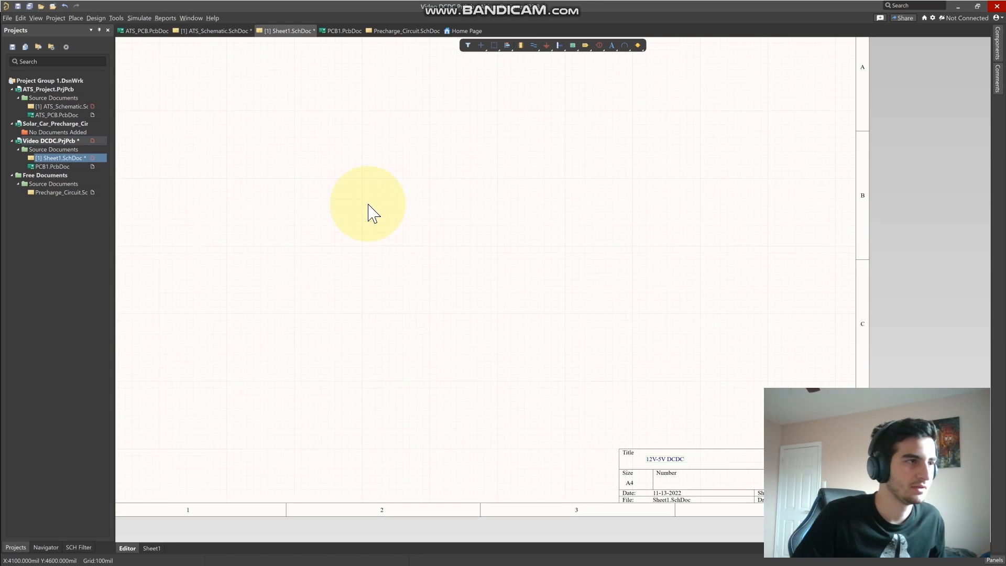
middle_click_drag(368, 203, 374, 225)
right_click_drag(373, 225, 511, 234)
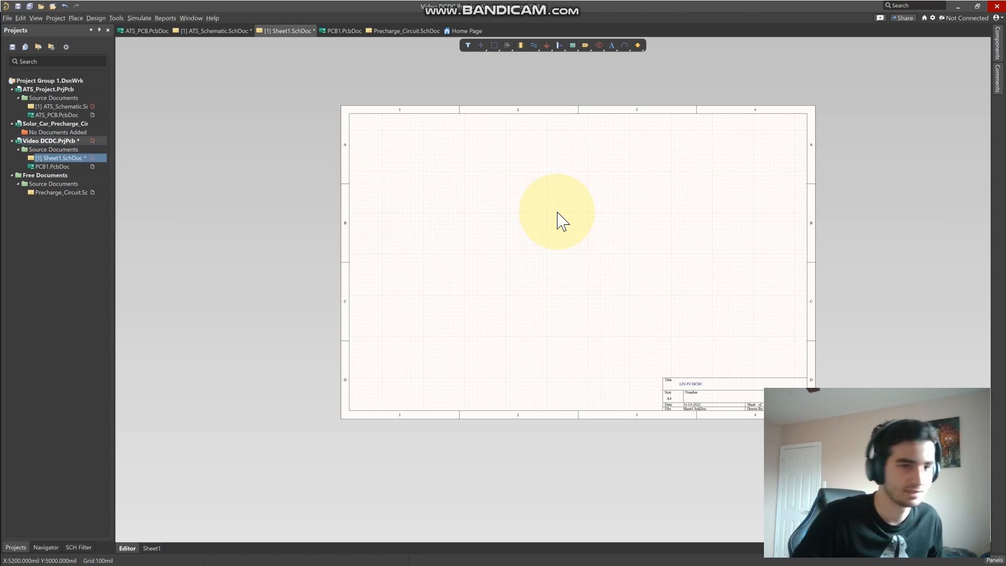
Switch to the browser and examine the typical application circuit in the RT8258 step-down converter datasheet, including its output voltage and R1 value
key("alt+Tab")
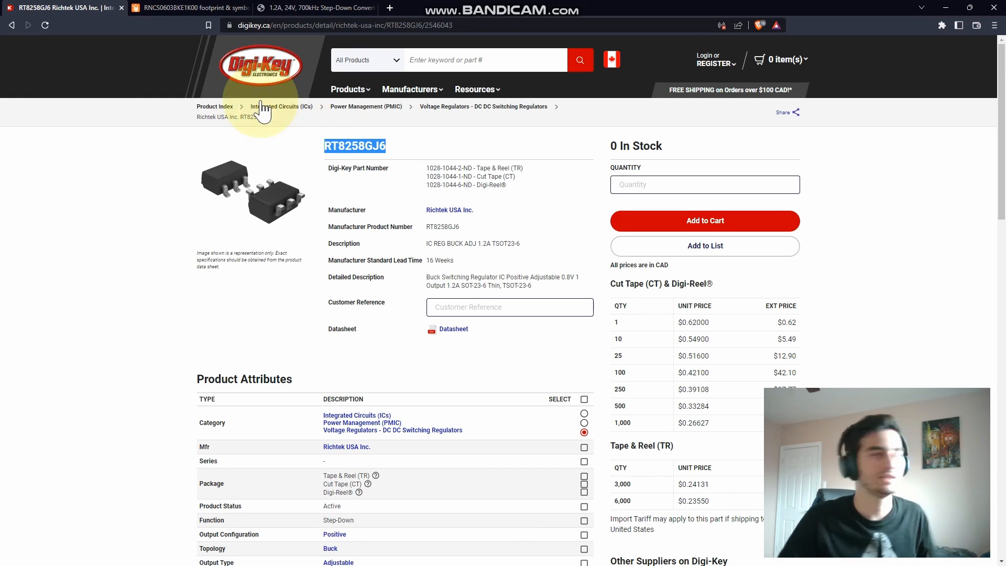
left_click(293, 7)
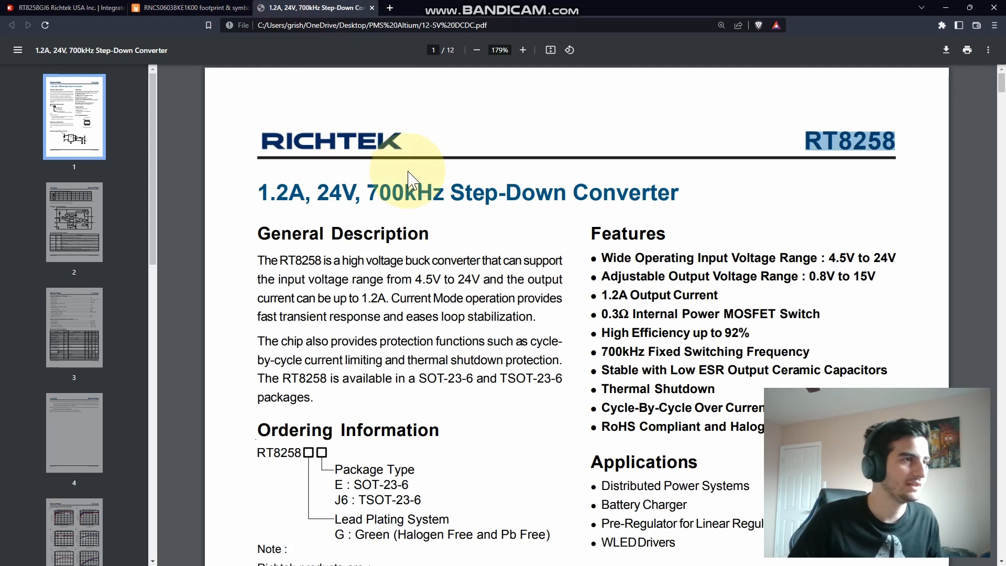
scroll(685, 297, "down", 2)
scroll(679, 297, "down", 9)
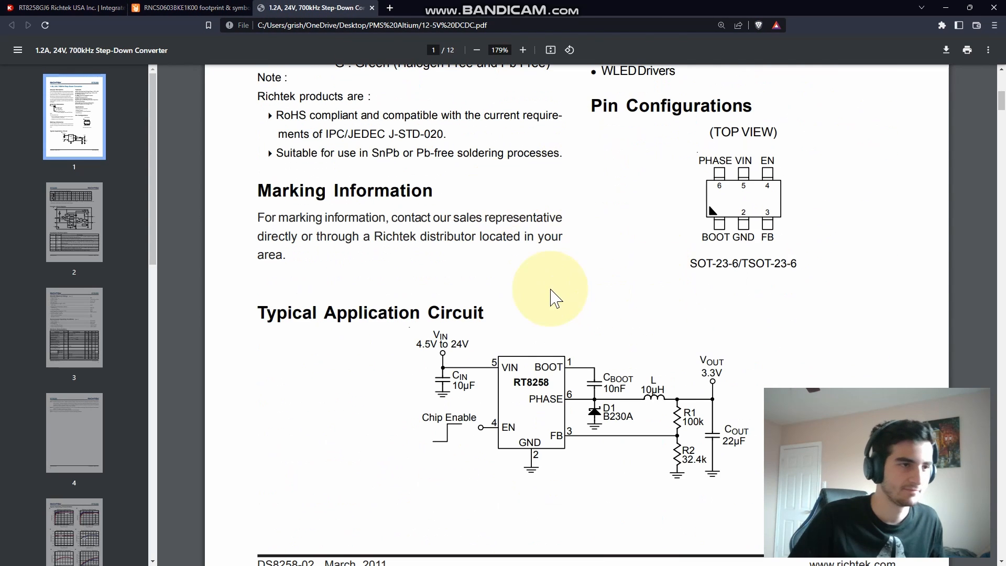
left_click_drag(316, 156, 569, 194)
left_click(651, 267)
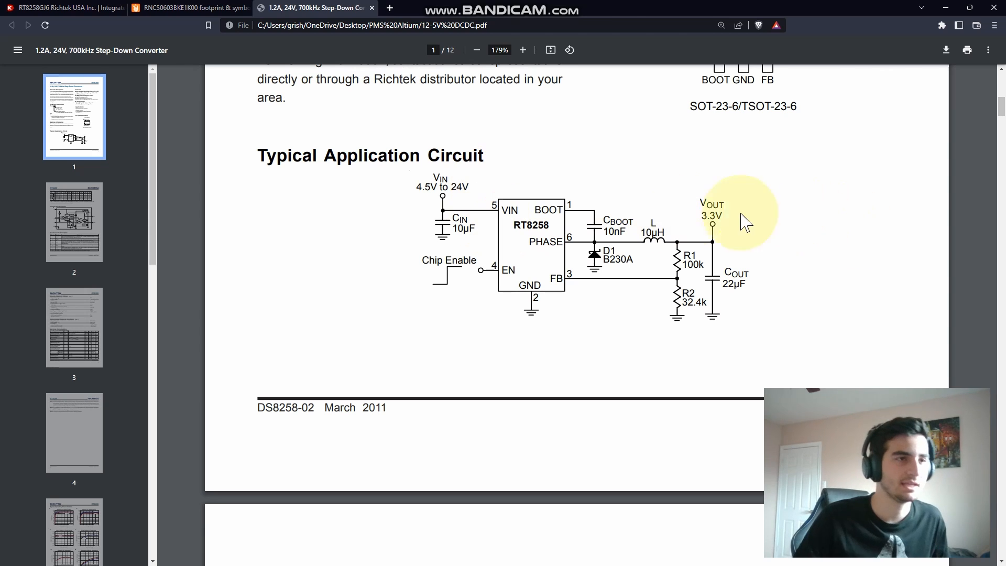
left_click_drag(702, 216, 718, 219)
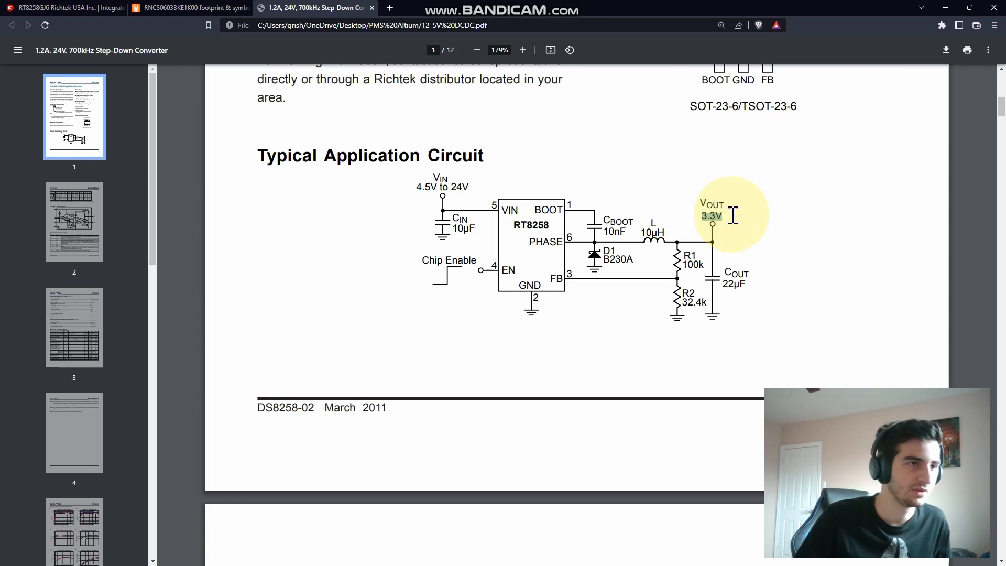
left_click_drag(683, 264, 699, 263)
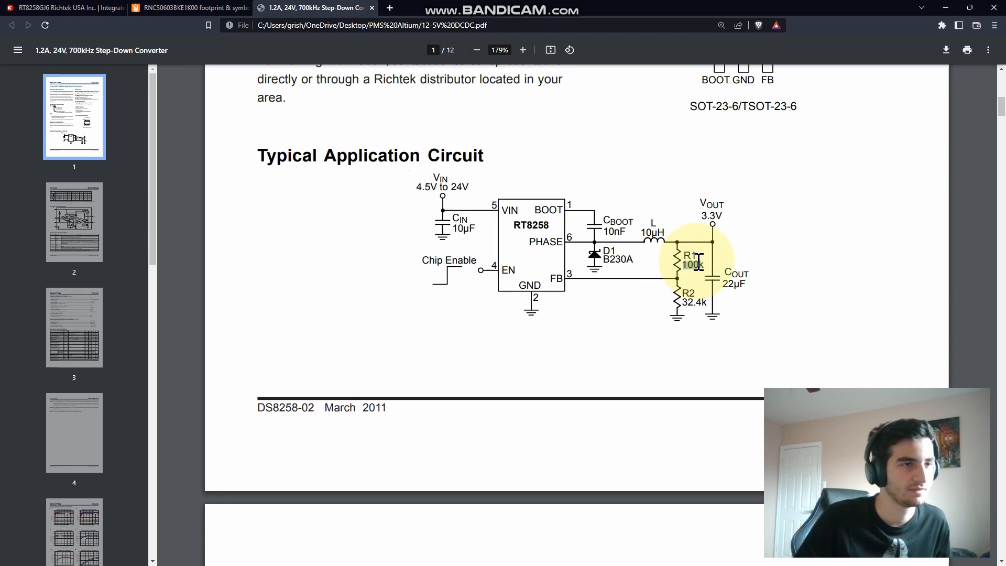
left_click(690, 255)
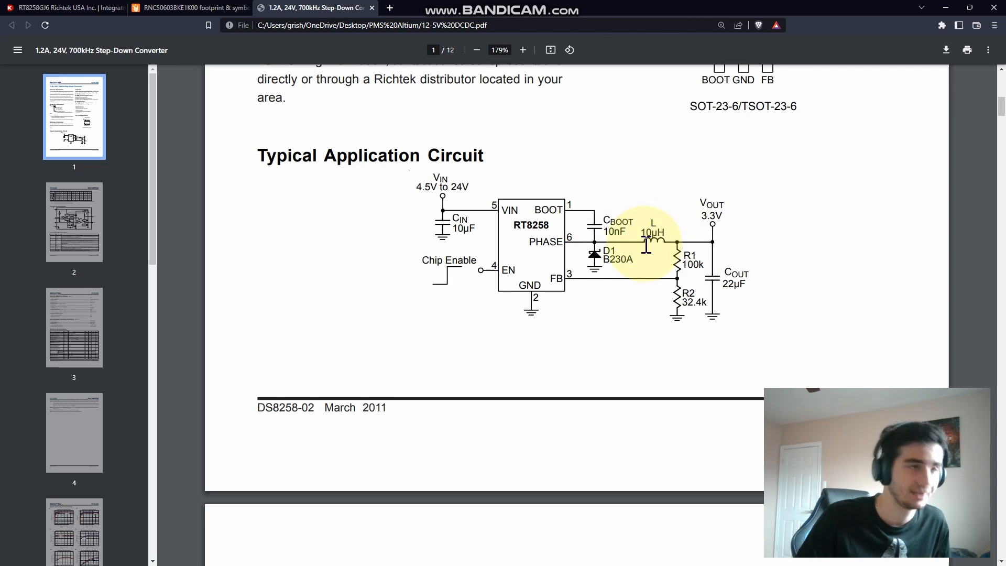
Check the recommended R1, R2, L and COUT values for a 5V output in Table 1 against the typical application circuit
scroll(650, 251, "down", 8)
left_click_drag(604, 225, 637, 227)
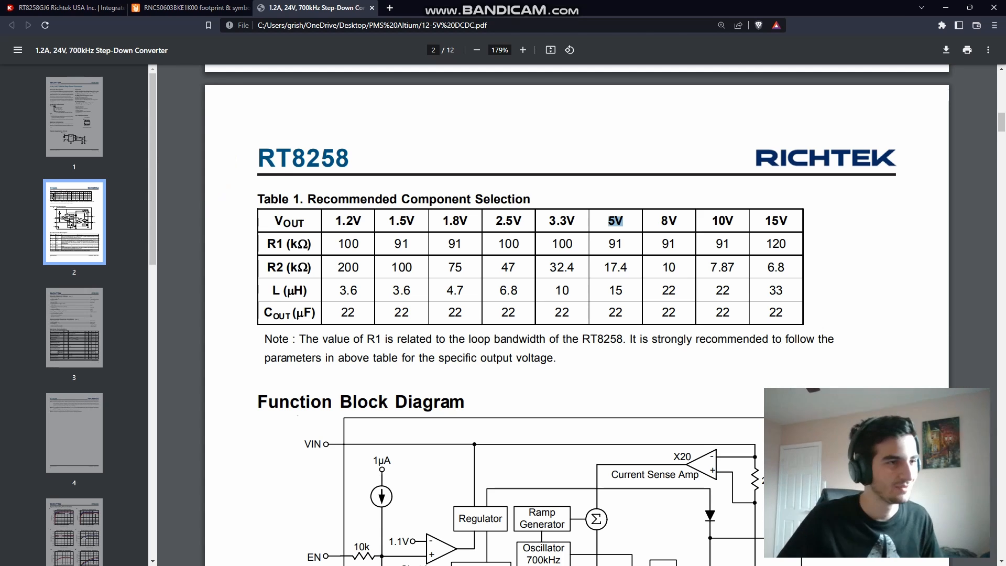
left_click(622, 291)
left_click(617, 313)
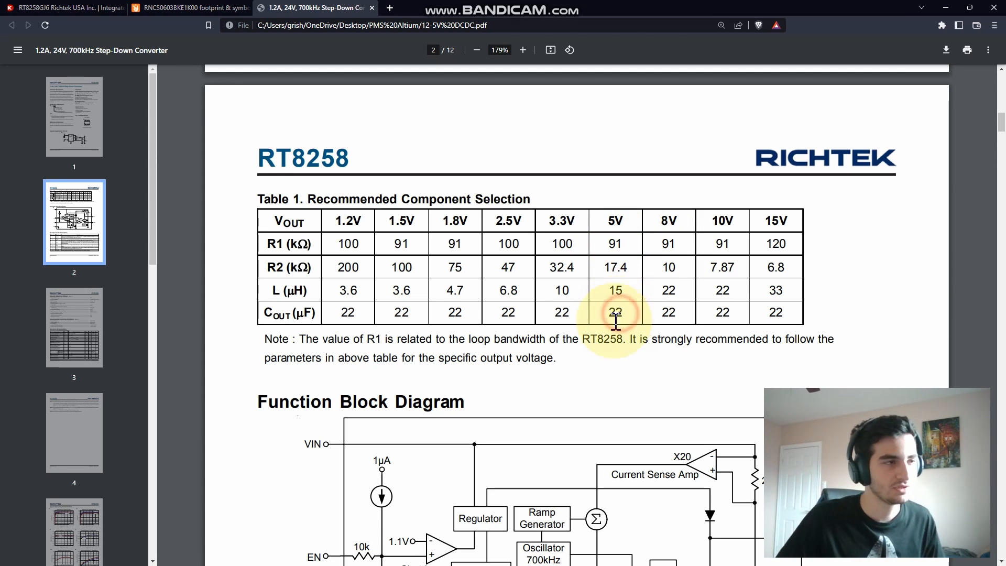
left_click_drag(604, 217, 746, 243)
left_click(626, 225)
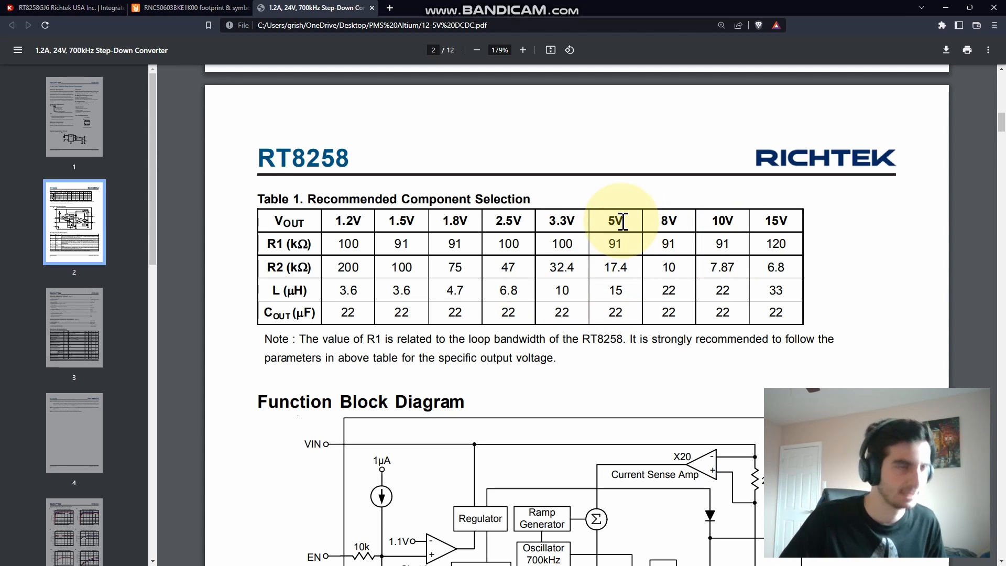
scroll(624, 262, "up", 4)
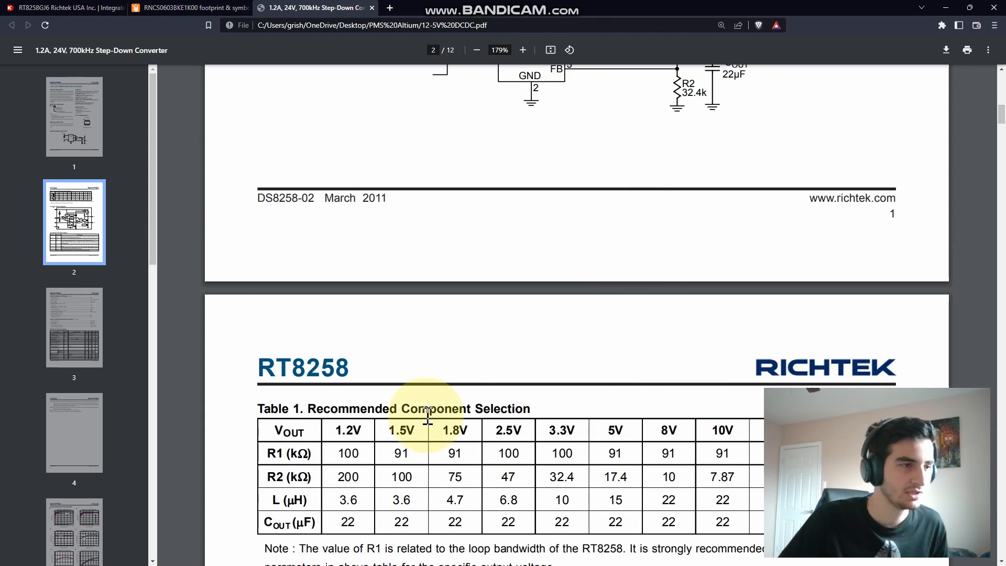
scroll(290, 456, "up", 2)
scroll(510, 407, "down", 5)
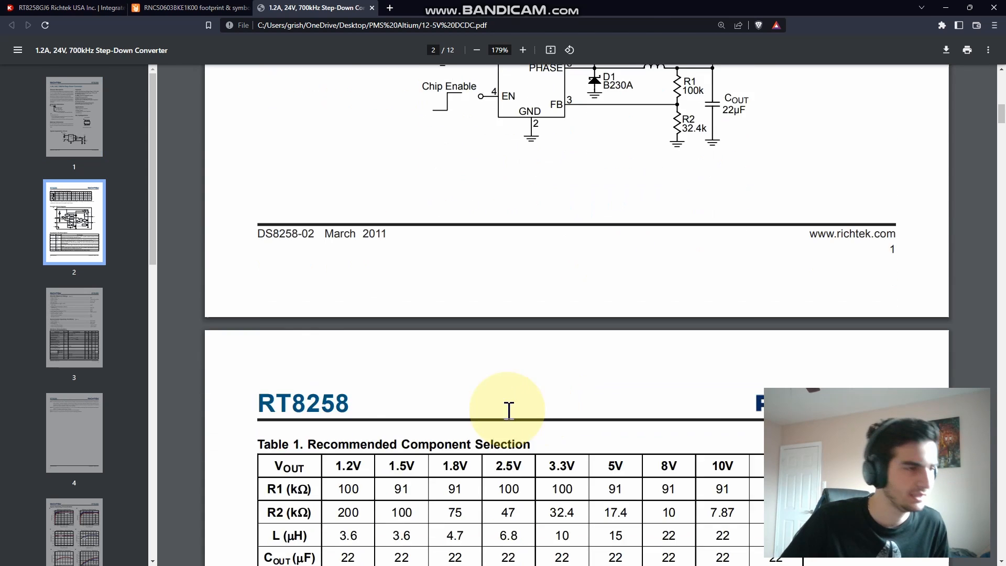
scroll(498, 315, "up", 8)
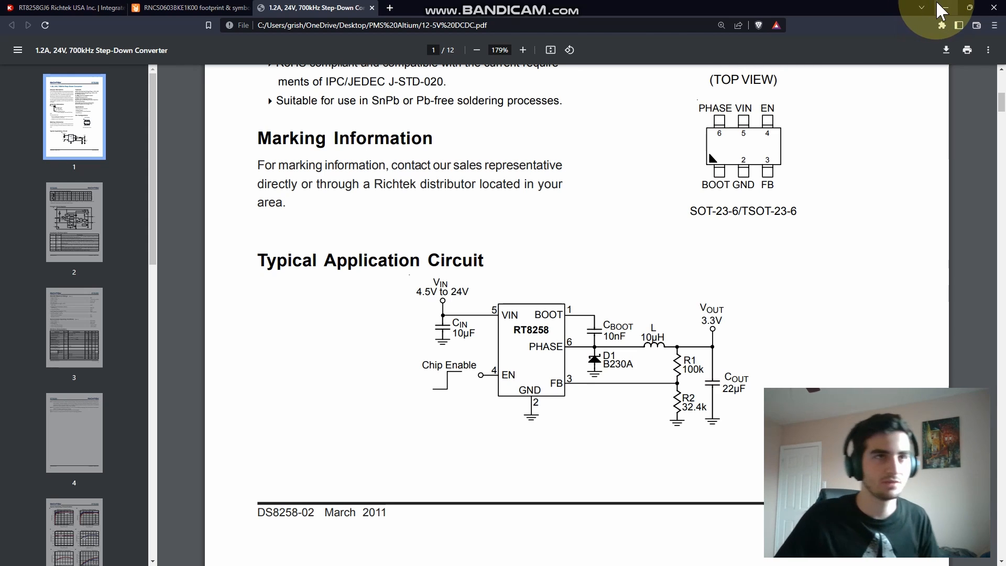
Compare the datasheet's RT8258 part number with the RT8258GJ6 listing on Digi-Key, and check the part's suffix and stock
scroll(802, 253, "up", 8)
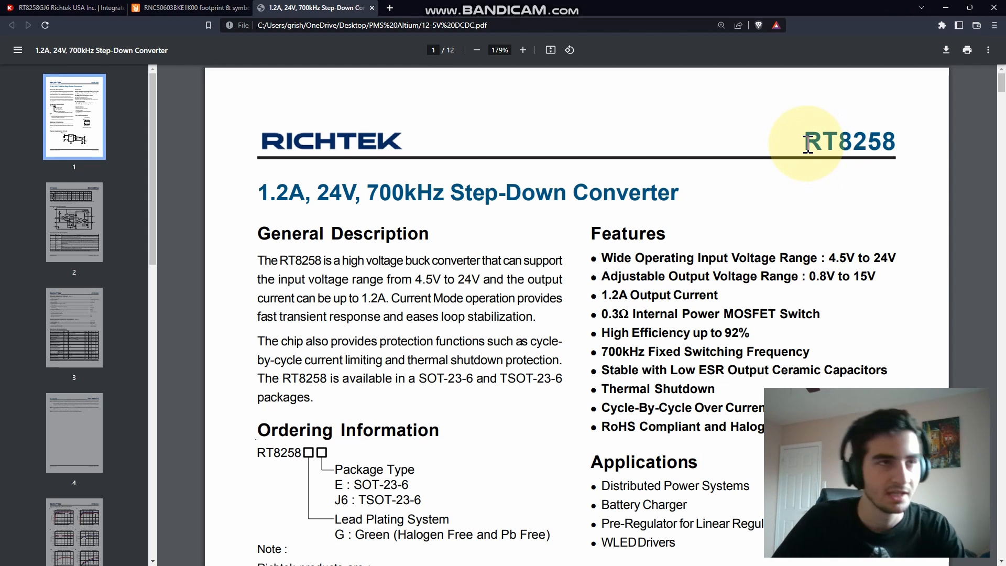
left_click_drag(808, 143, 892, 147)
left_click(886, 152)
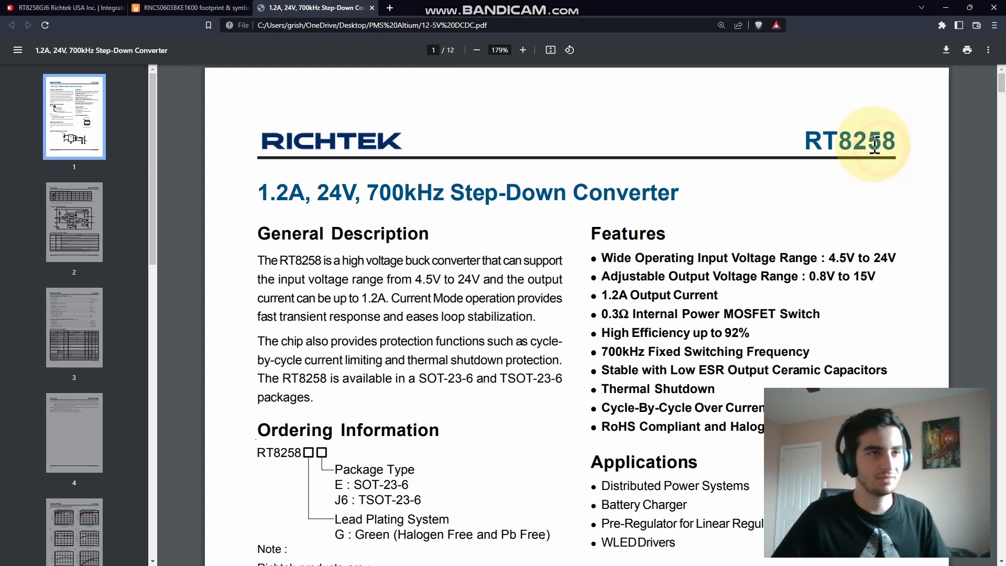
left_click_drag(804, 142, 902, 142)
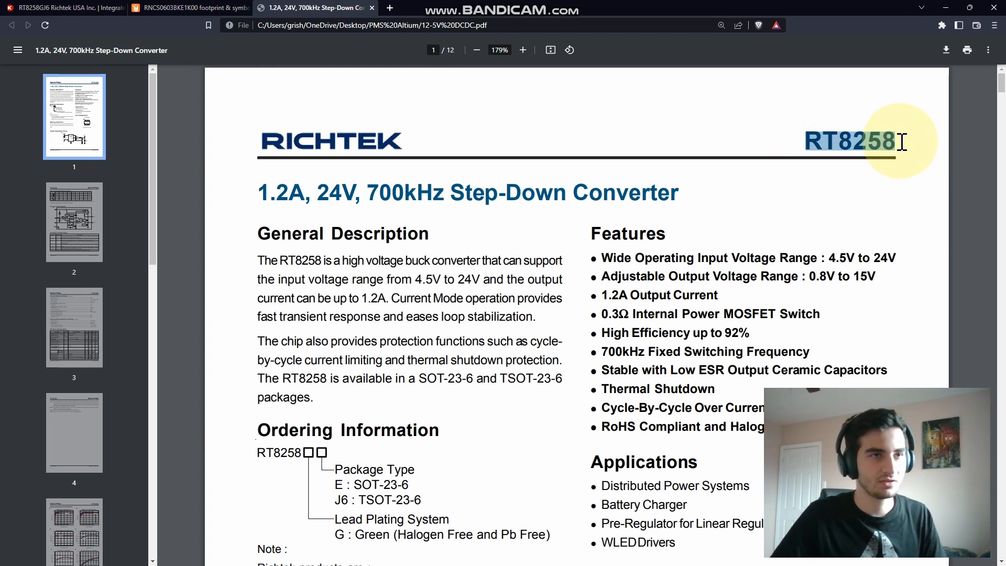
left_click(100, 9)
left_click(369, 145)
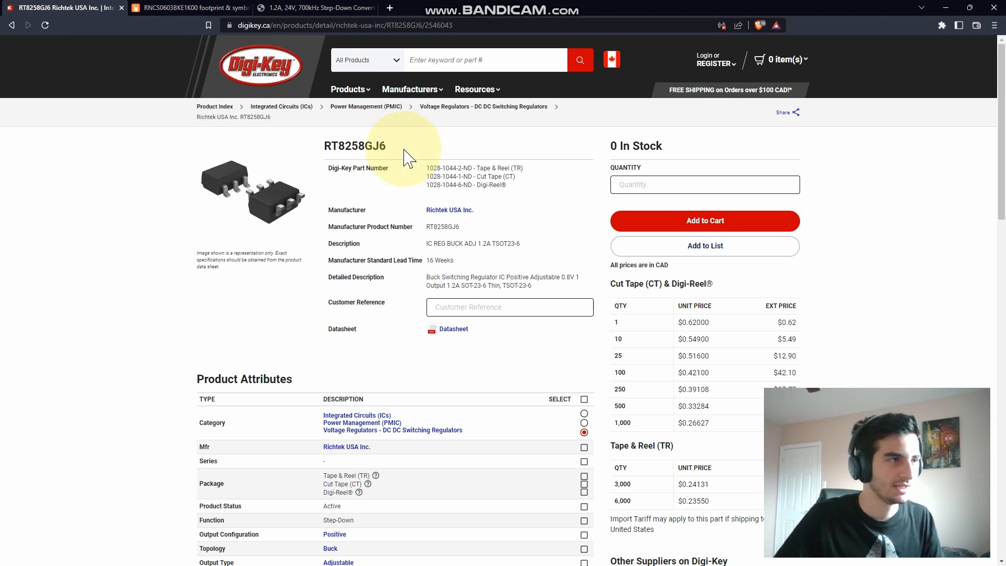
left_click_drag(387, 146, 372, 149)
left_click(389, 147)
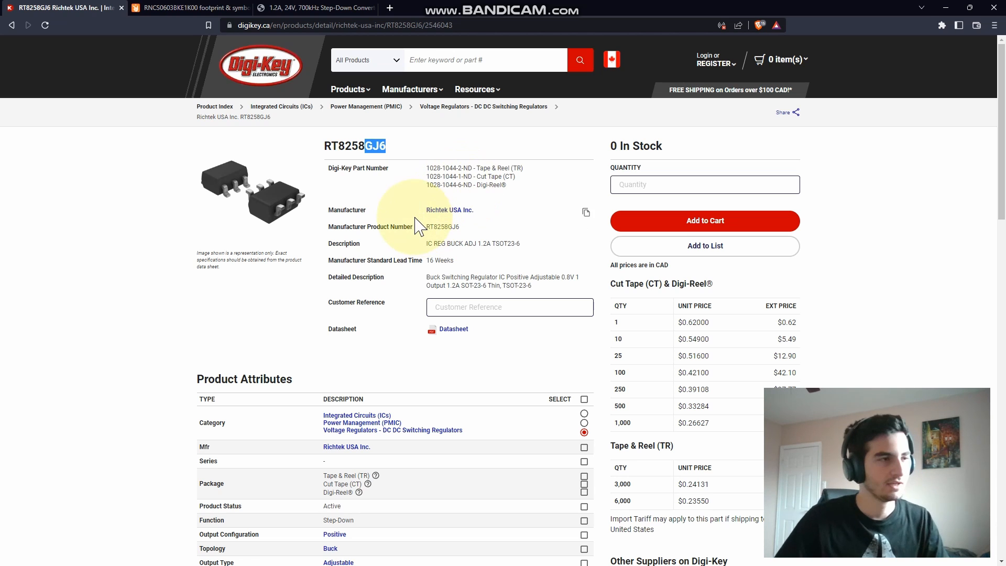
left_click(286, 216)
left_click(317, 291)
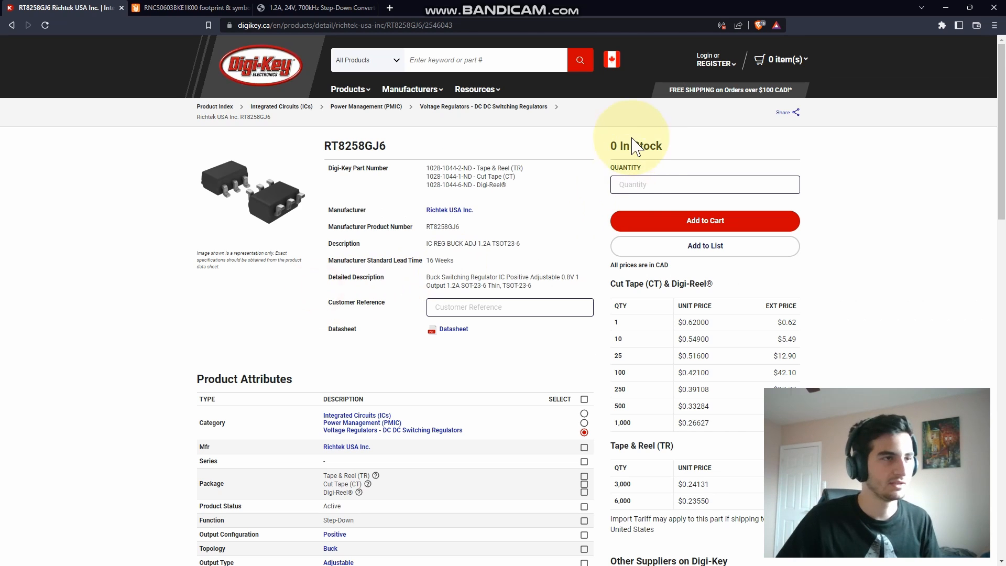
triple_click(619, 153)
left_click(680, 154)
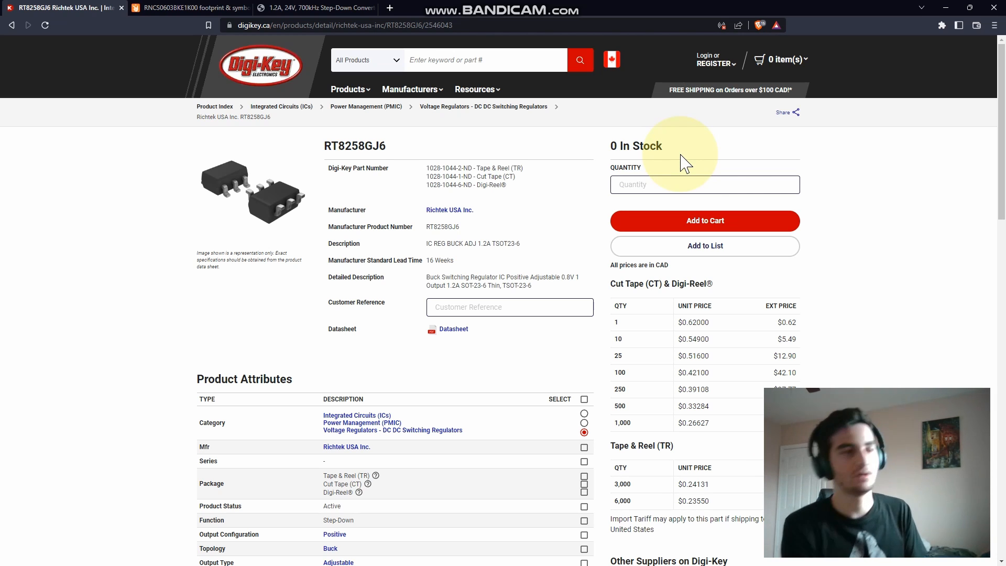
Copy the part number RT8258GJ6 from the Digi-Key page, switch back to Altium Designer and search for it in Manufacturer Part Search
left_click_drag(391, 148, 321, 153)
key("ctrl+c")
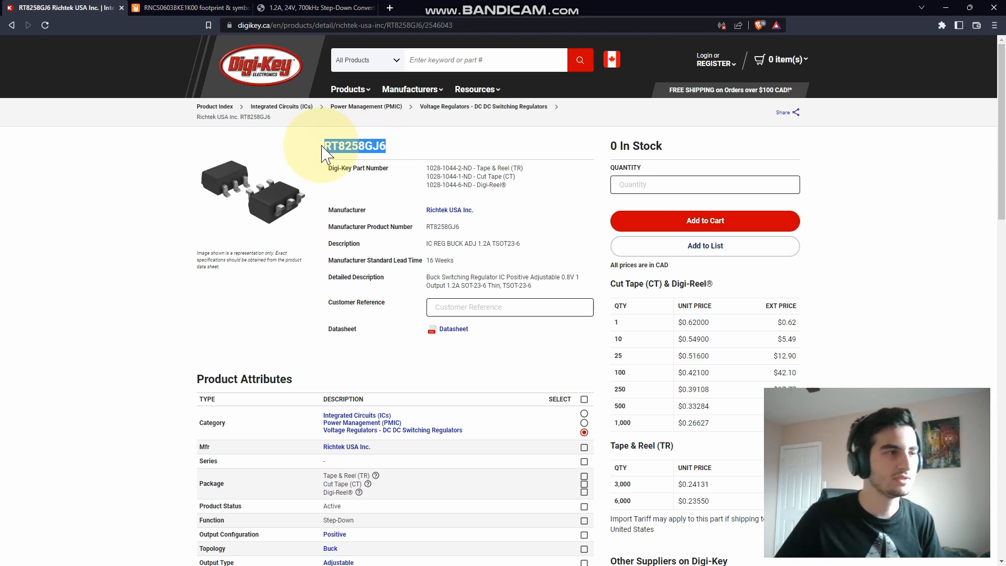
left_click(946, 8)
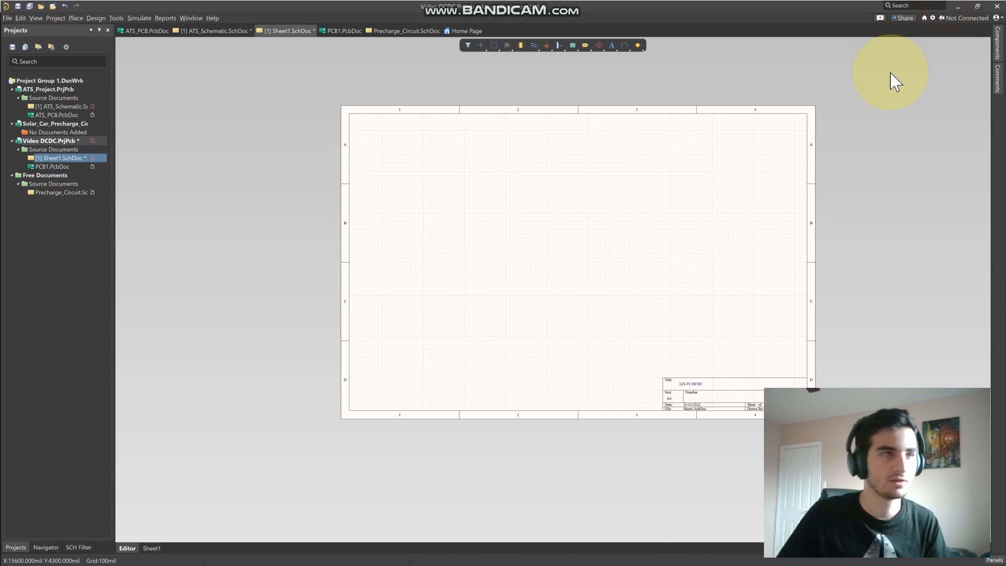
scroll(591, 284, "up", 2, "ctrl")
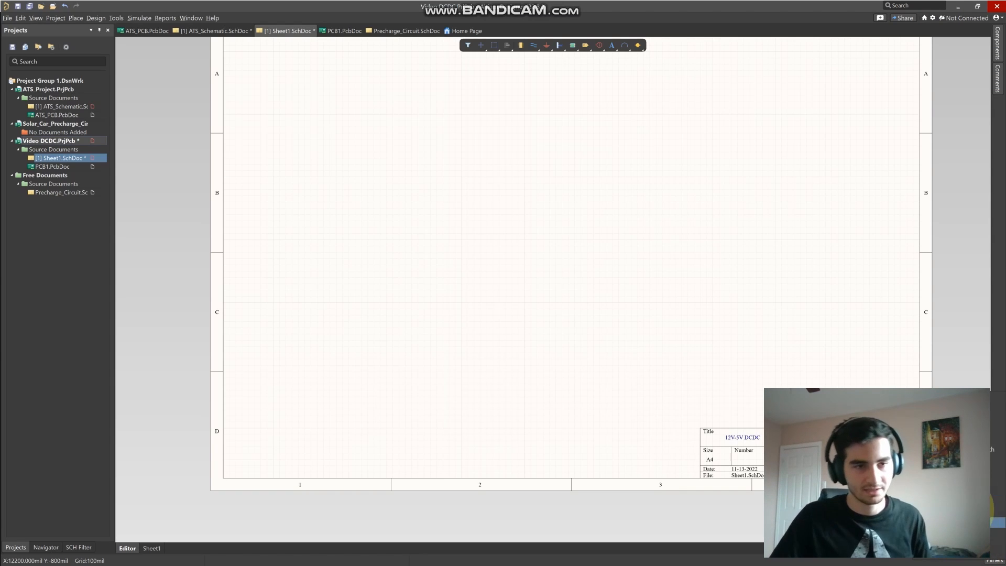
left_click(993, 449)
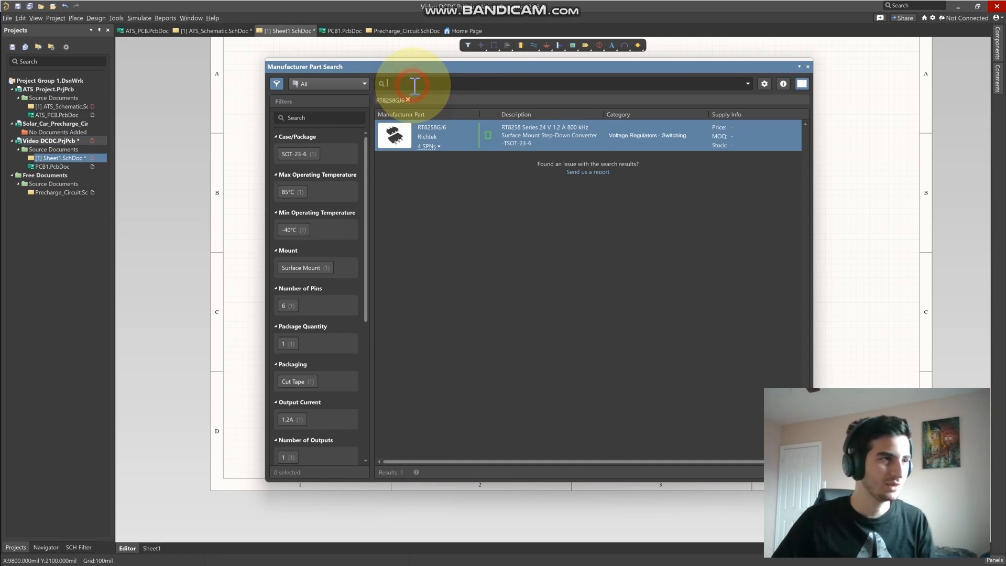
key("ctrl+v")
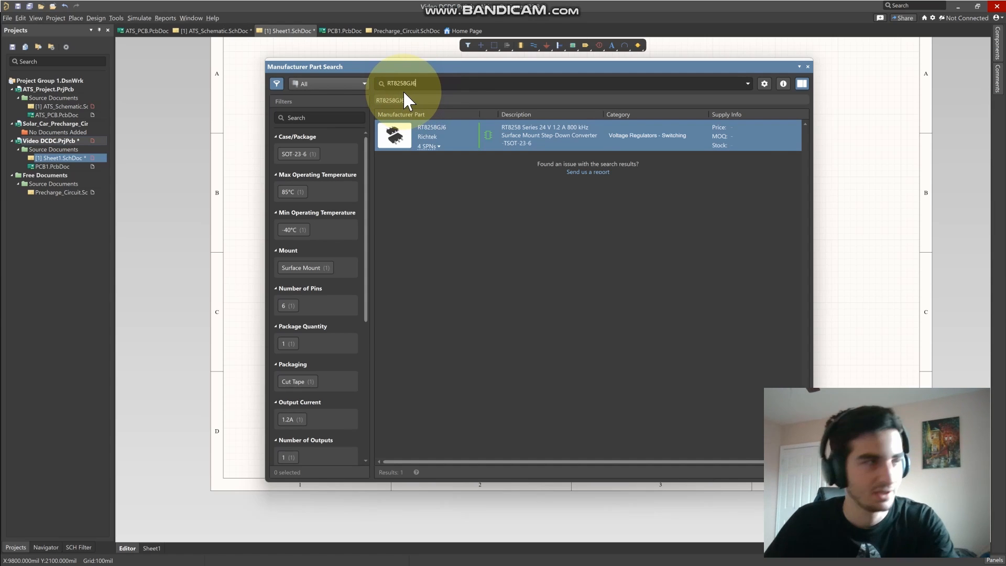
left_click(416, 95)
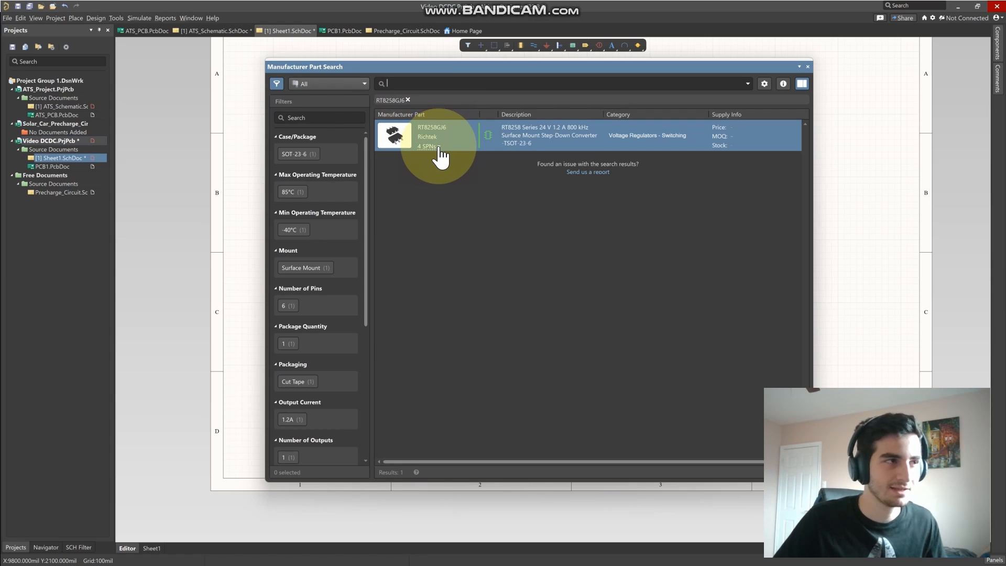
Check the suppliers of the Richtek RT8258GJ6 search result and place three copies of its symbol on the schematic sheet
left_click(438, 147)
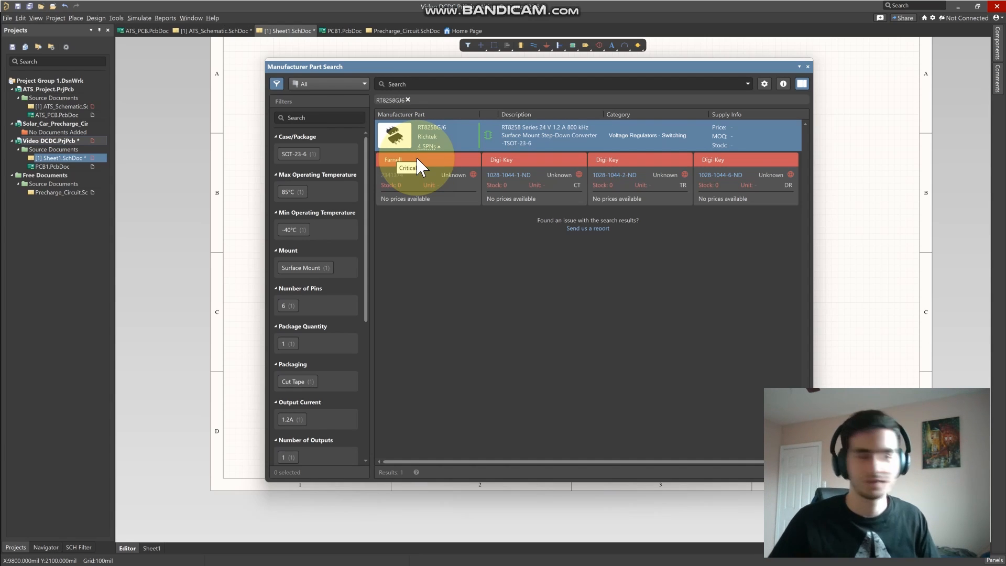
right_click(463, 131)
left_click(390, 137)
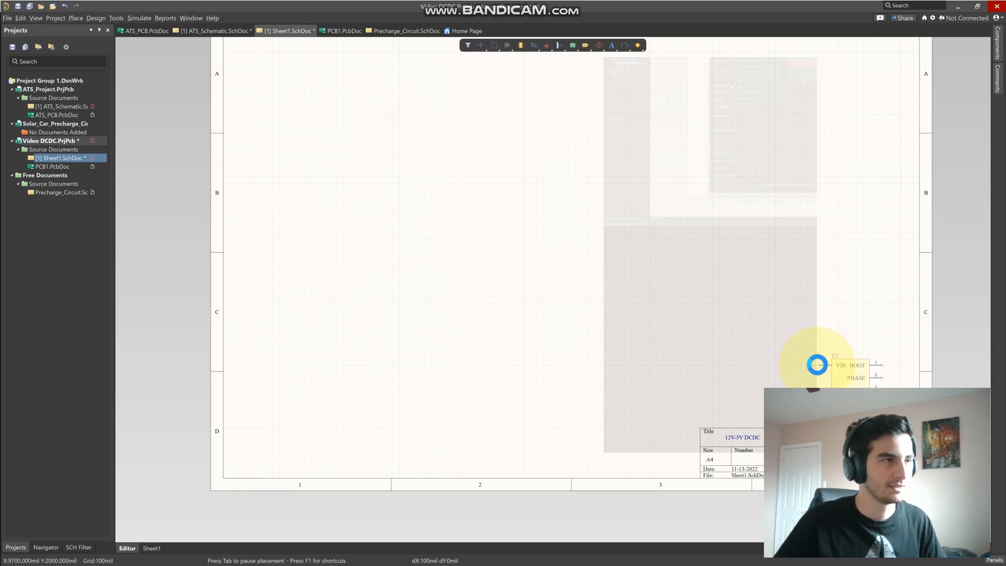
left_click(461, 189)
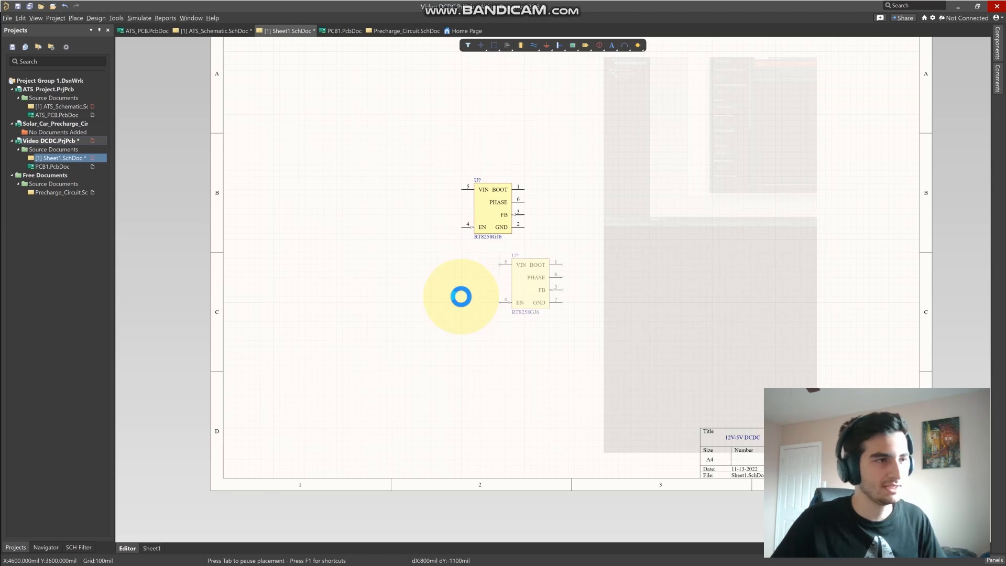
left_click(582, 194)
left_click(481, 313)
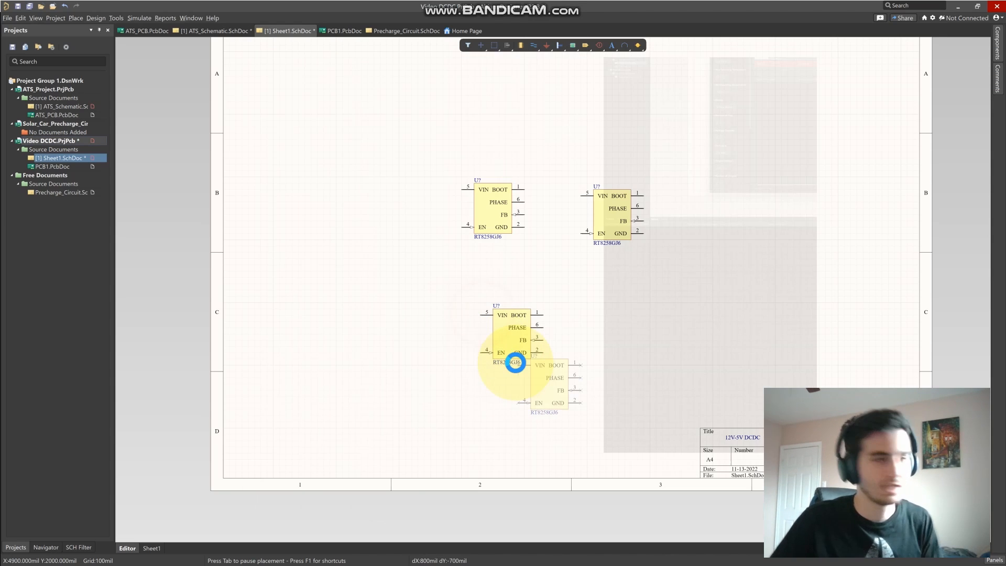
End the symbol placement, close Manufacturer Part Search and delete the extra RT8258GJ6 symbols, keeping only the upper-left copy on the sheet
right_click(515, 363)
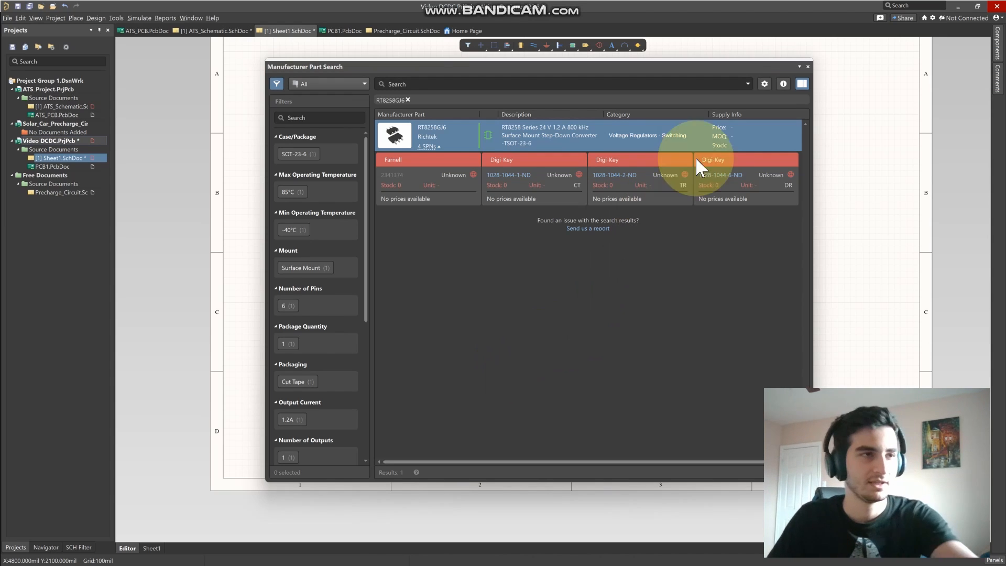
left_click(808, 67)
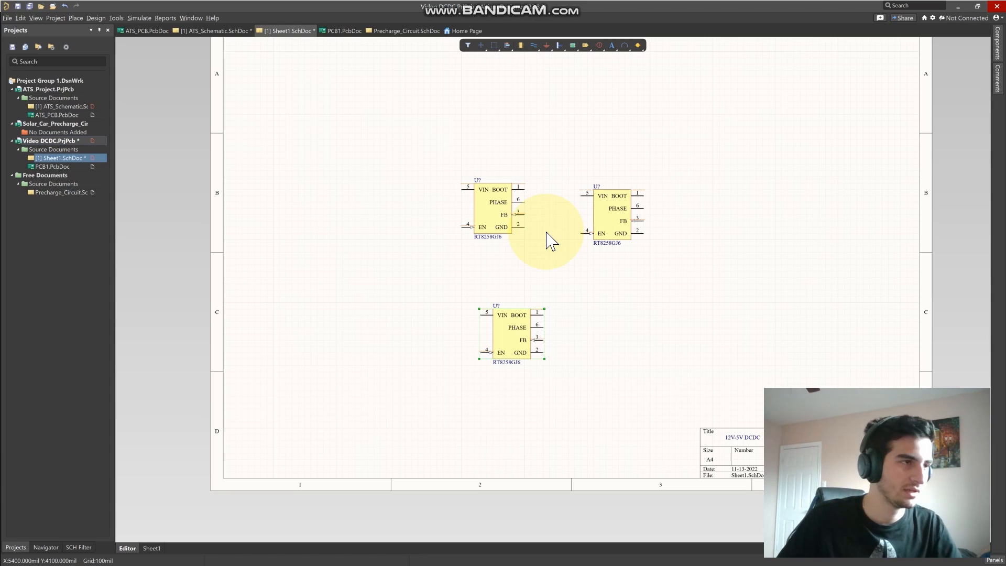
left_click_drag(690, 167, 434, 393)
key("Delete")
key("Delete")
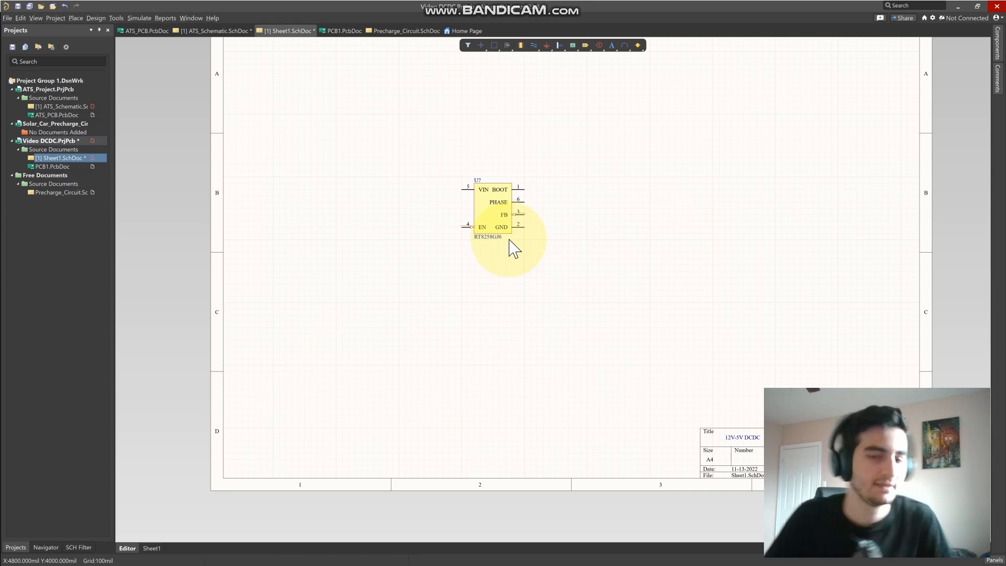
Place a GND power port on pin 2 (GND) of the RT8258GJ6 regulator symbol
scroll(465, 213, "up", 4, "ctrl")
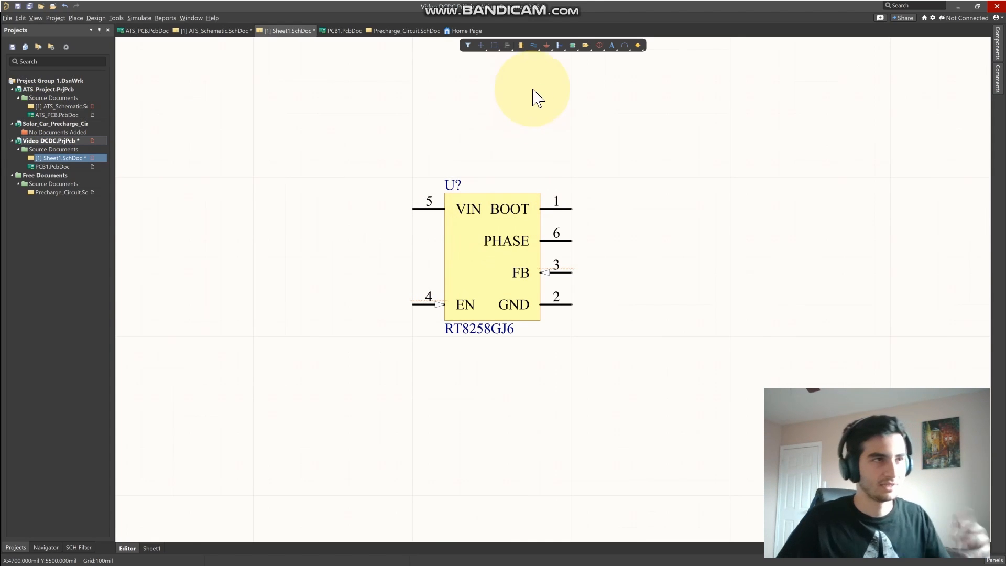
left_click(545, 47)
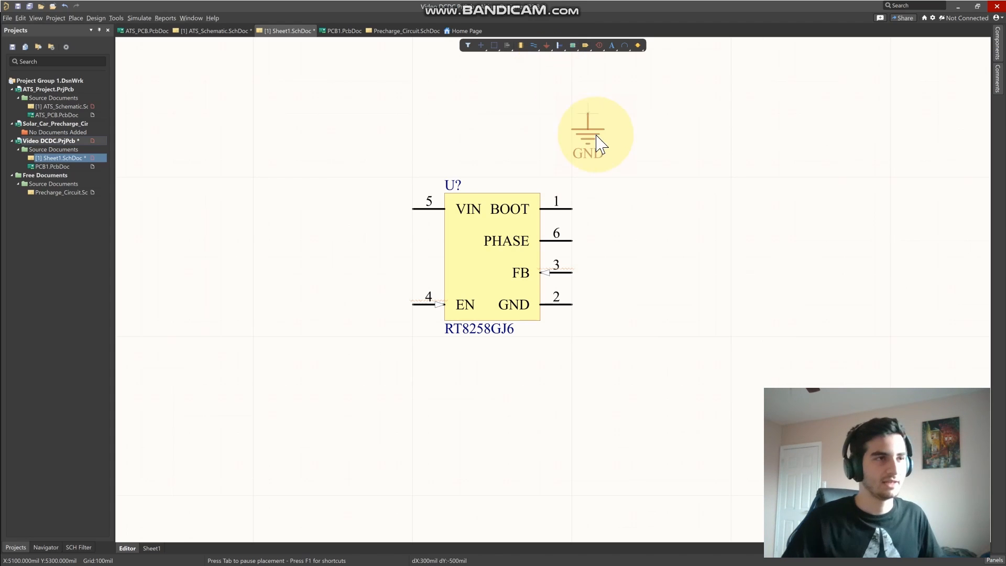
left_click(600, 316)
right_click(638, 339)
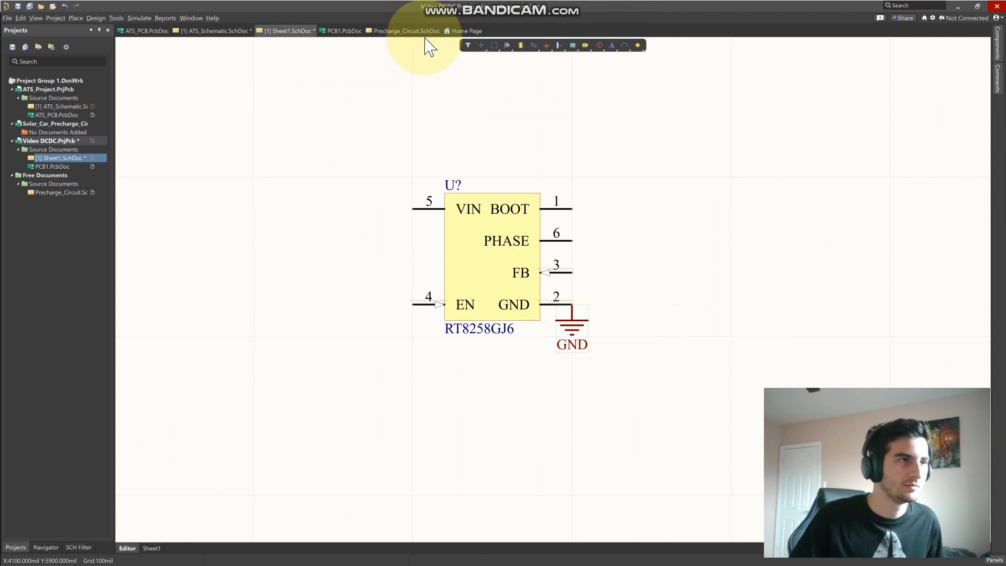
Place two more GND power ports side by side in the empty area to the right of the regulator
left_click(544, 46)
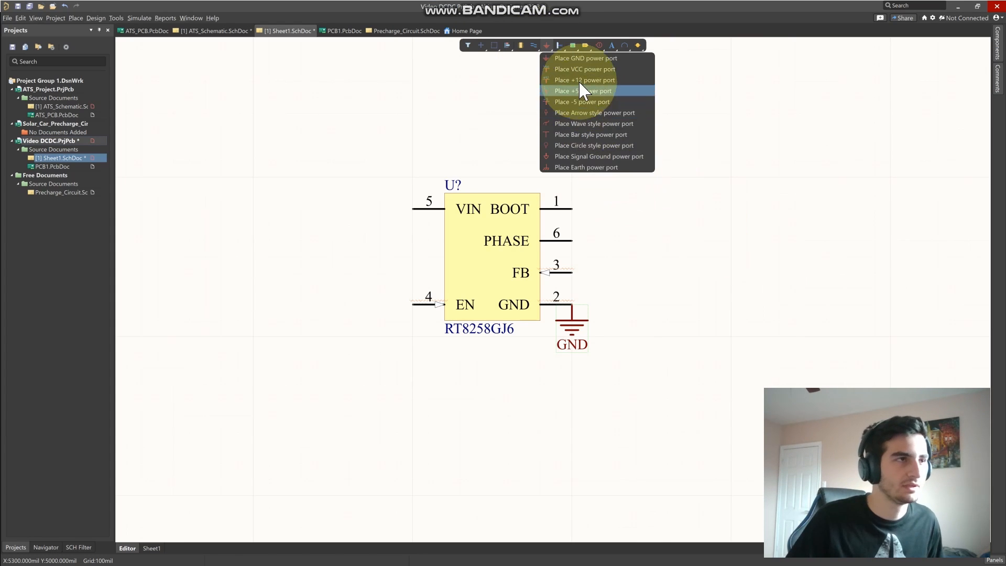
left_click(584, 60)
left_click(780, 247)
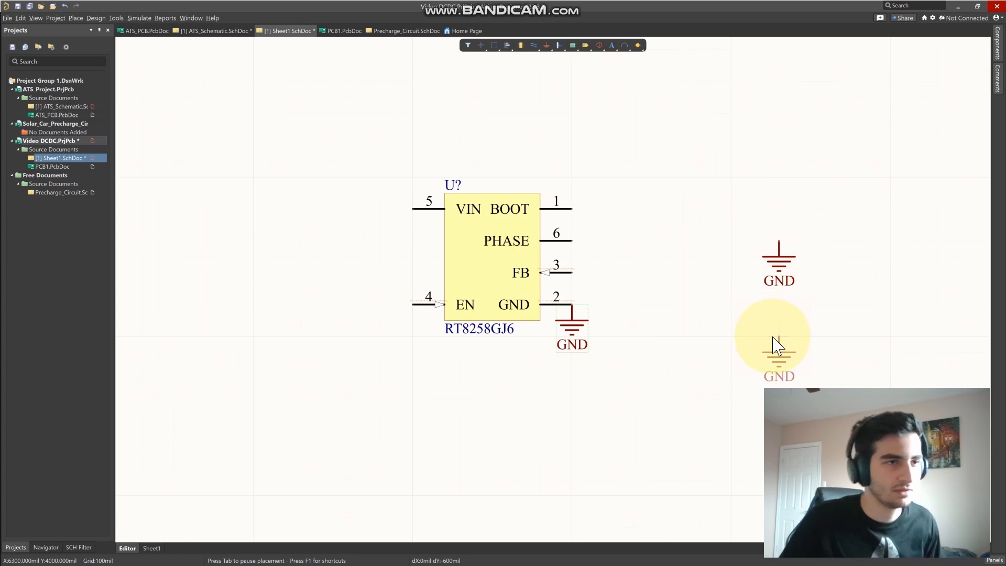
left_click(875, 246)
key("Escape")
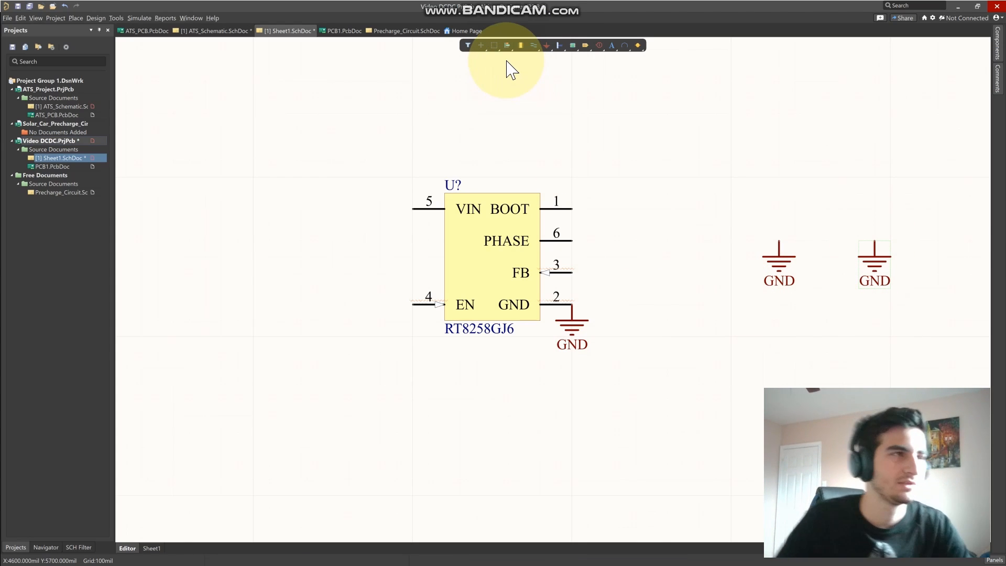
Wire the two loose GND power ports together and connect the regulator's BOOT pin down to its FB pin
left_click(533, 46)
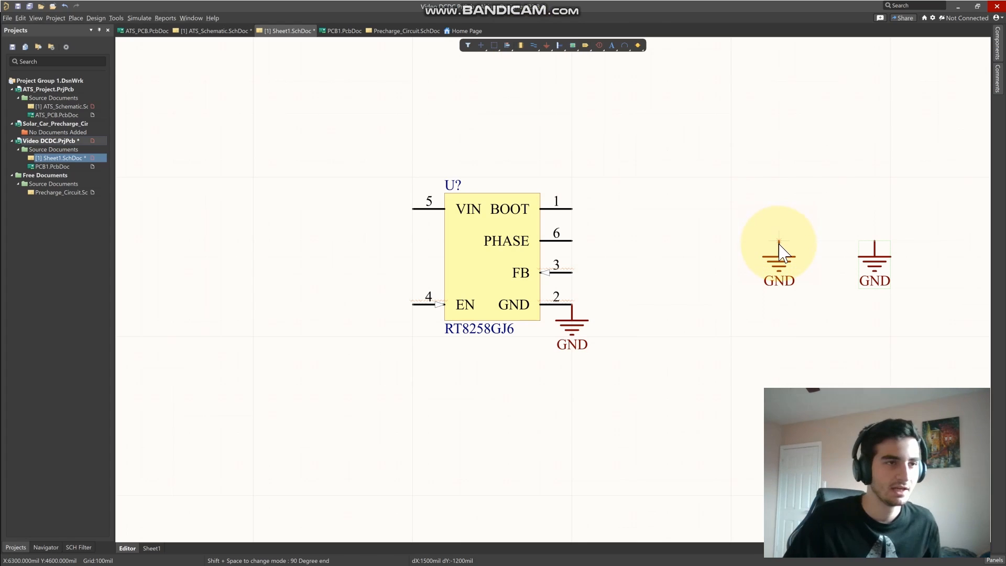
left_click(792, 247)
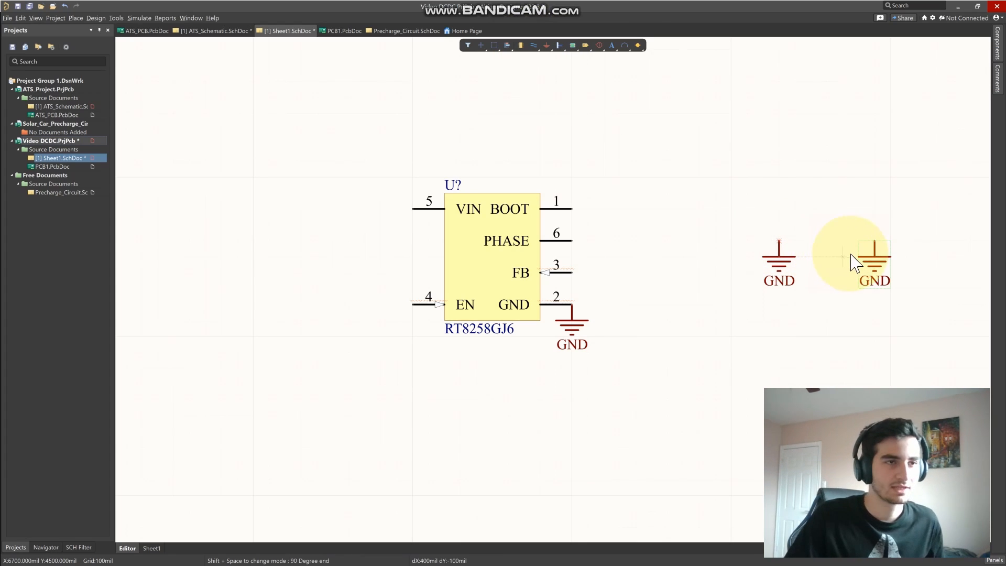
left_click(875, 242)
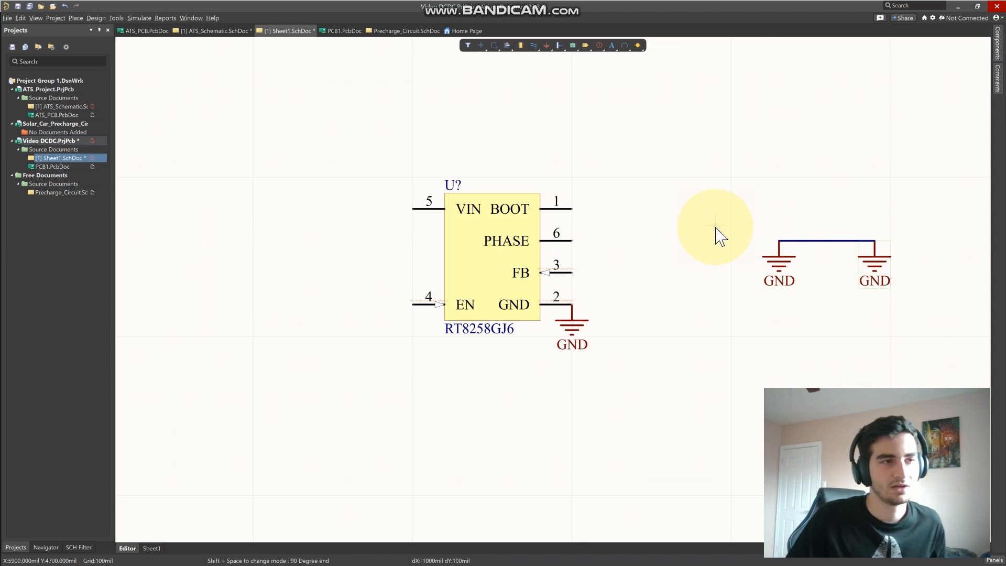
left_click(573, 209)
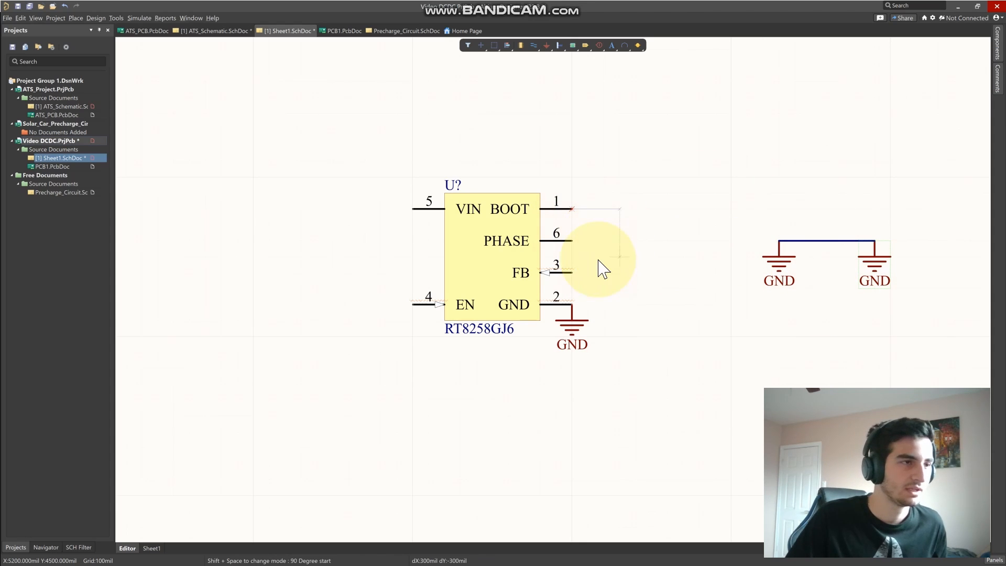
left_click(572, 272)
Draw a closed rectangular wire loop in the empty space between the regulator and the wired GND ports
left_click(616, 242)
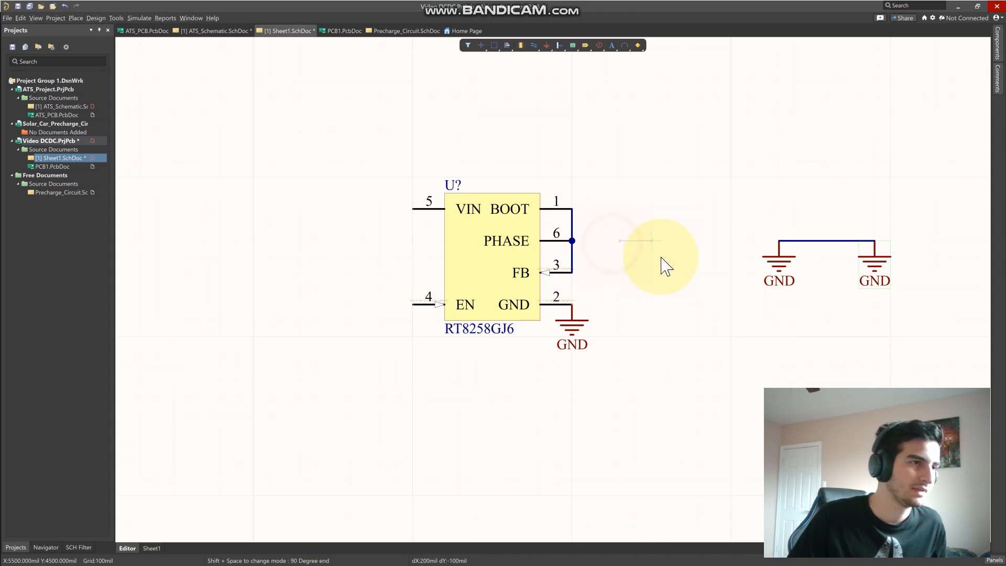
left_click(668, 272)
left_click(681, 214)
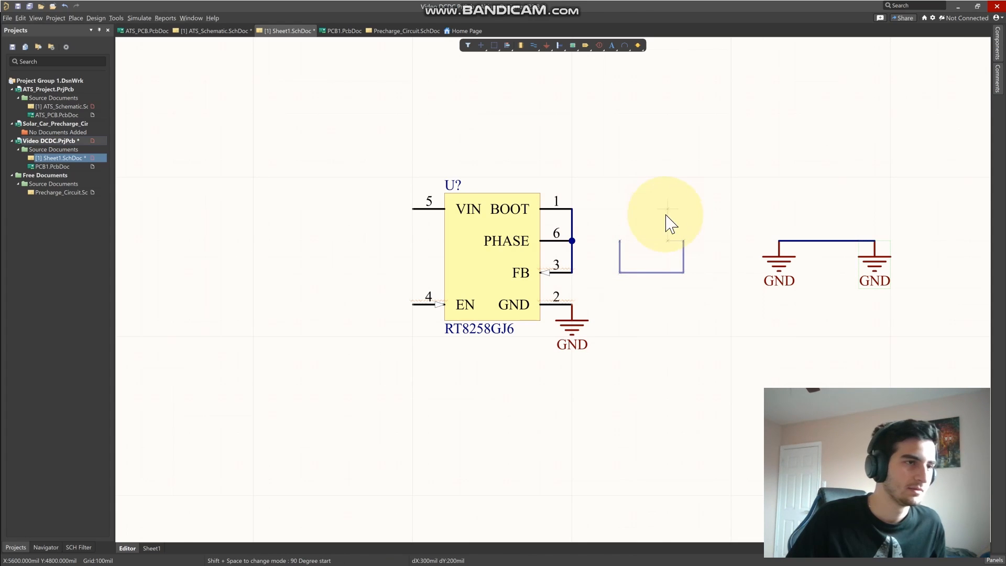
left_click(622, 244)
key("Escape")
key("Escape")
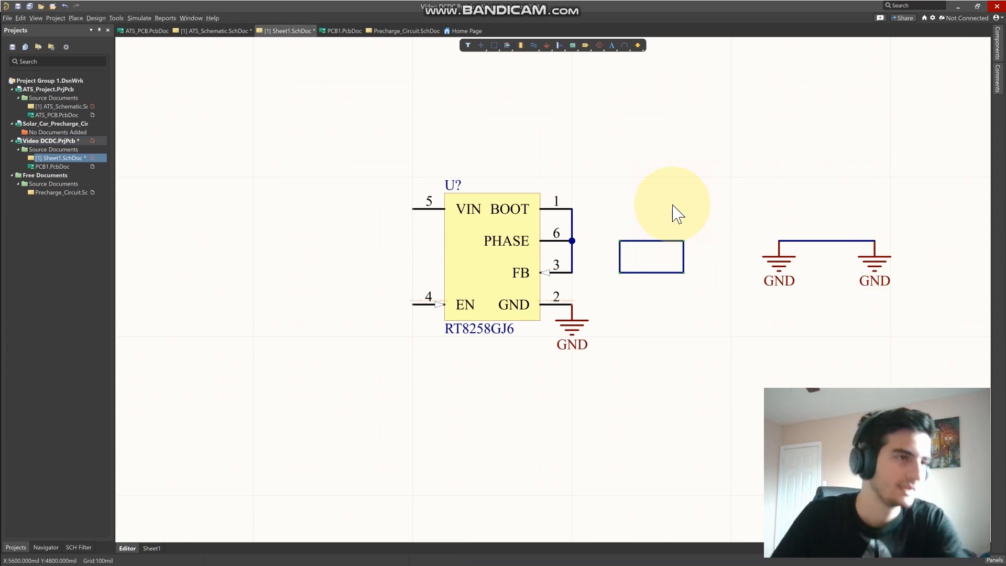
left_click(684, 269)
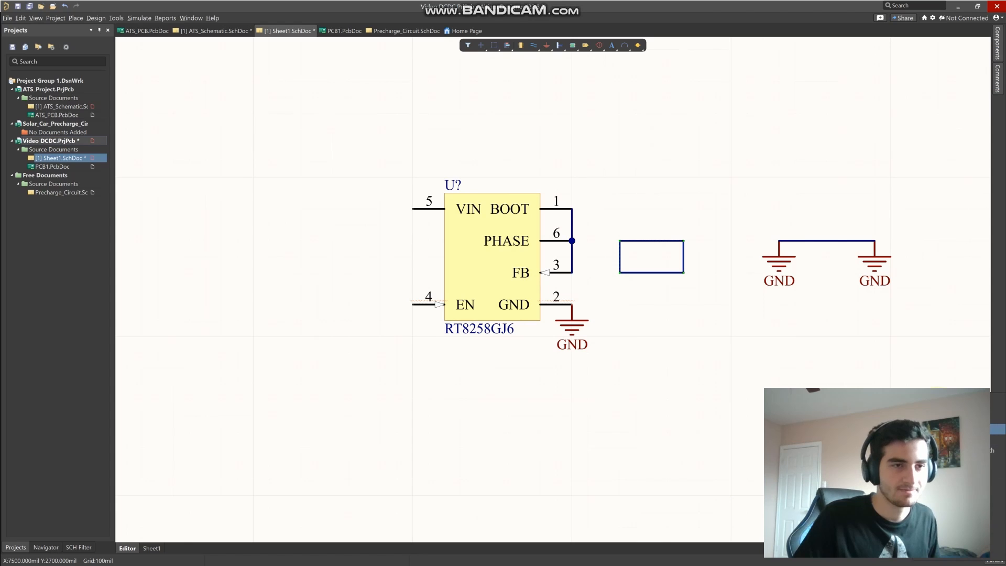
Reopen Manufacturer Part Search and examine the placement and download options offered for the RT8258GJ6 result
left_click(948, 450)
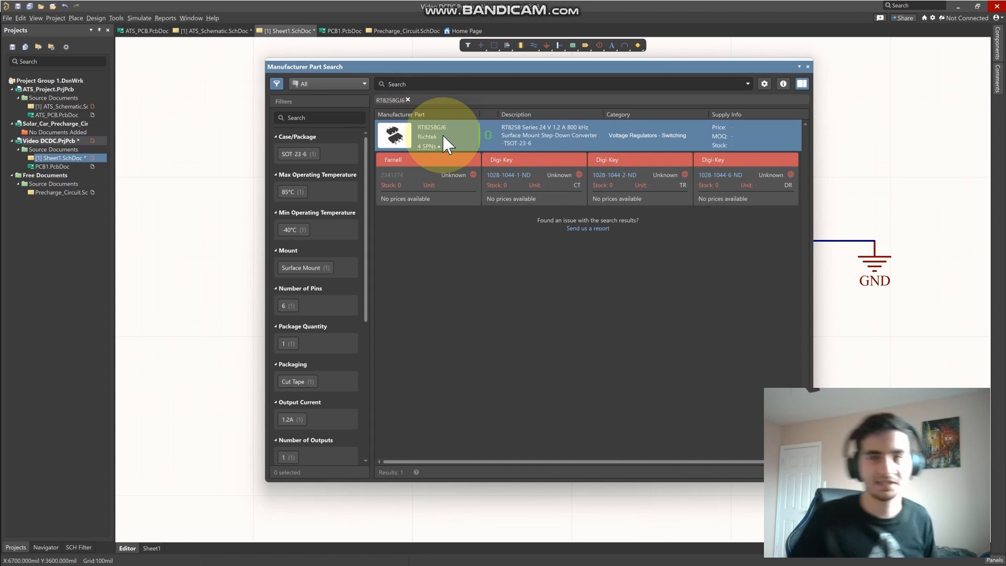
right_click(442, 135)
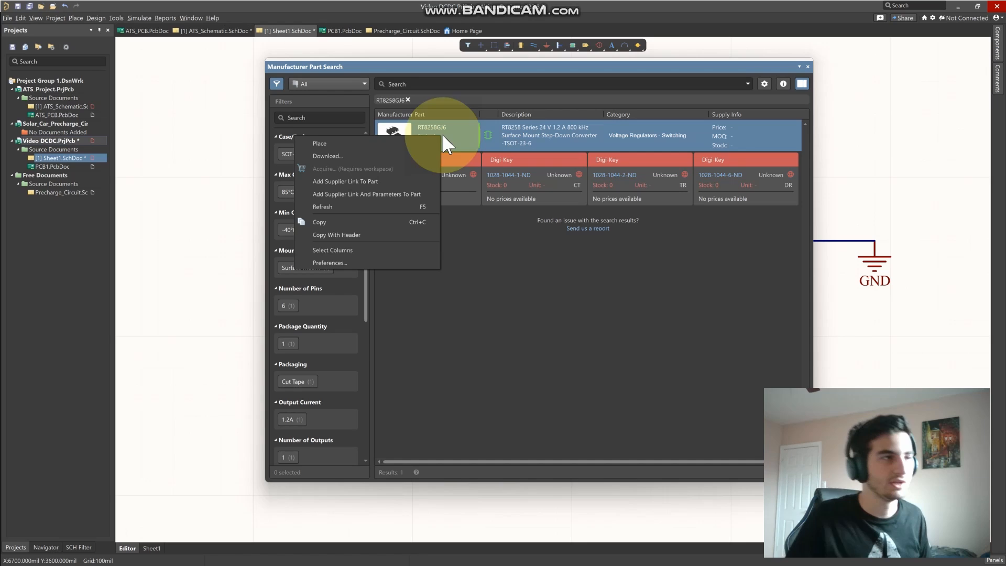
left_click(400, 143)
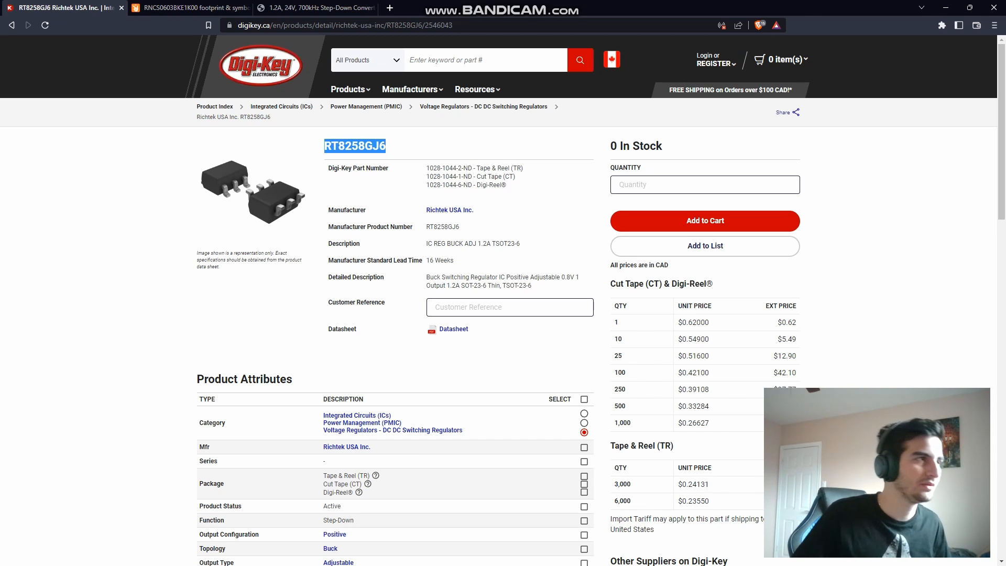
Switch to the SnapEDA site in the browser, search for part 1935161 and open the Phoenix Contact terminal block's page
left_click(209, 9)
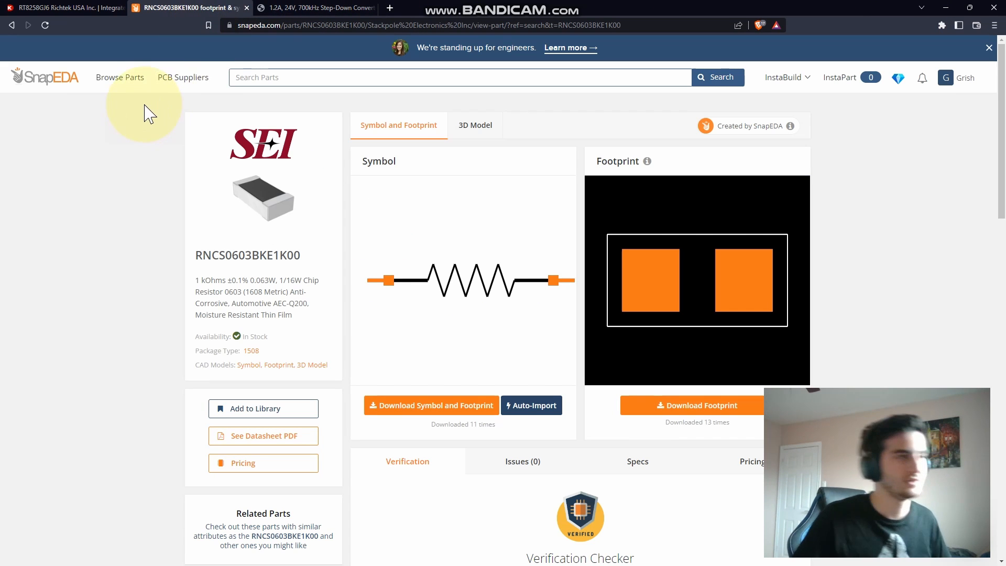
left_click(241, 77)
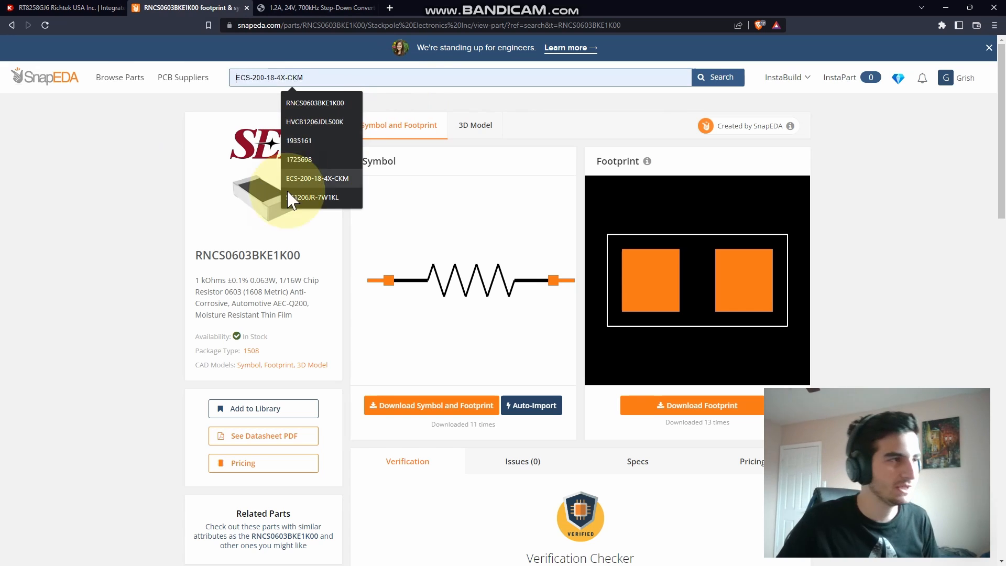
left_click(310, 140)
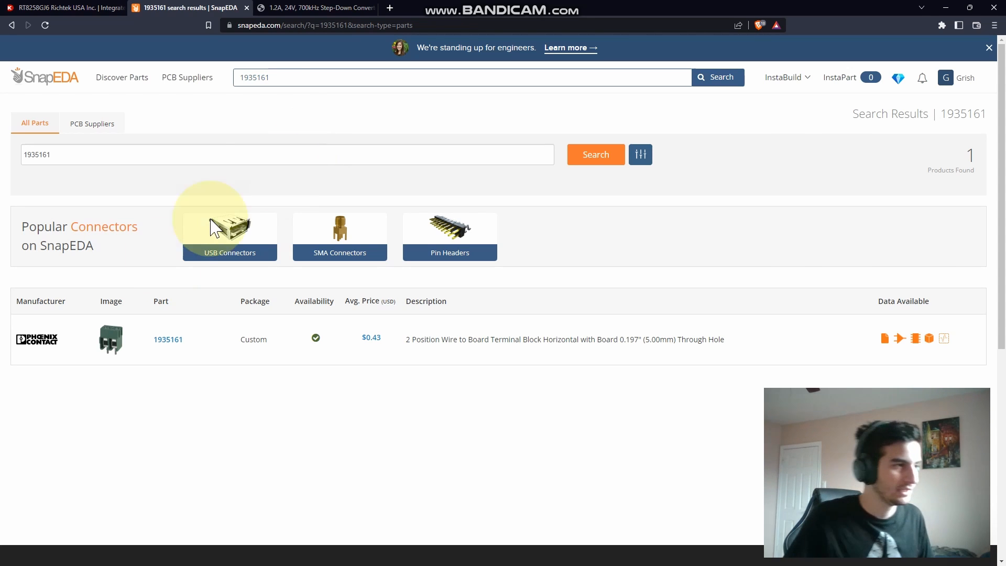
mouse_move(112, 338)
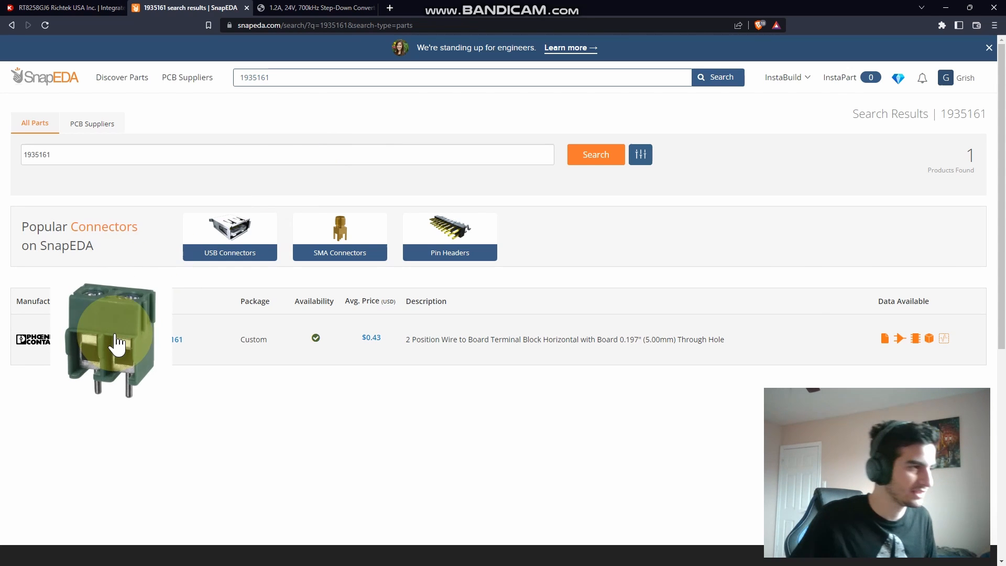
left_click(179, 342)
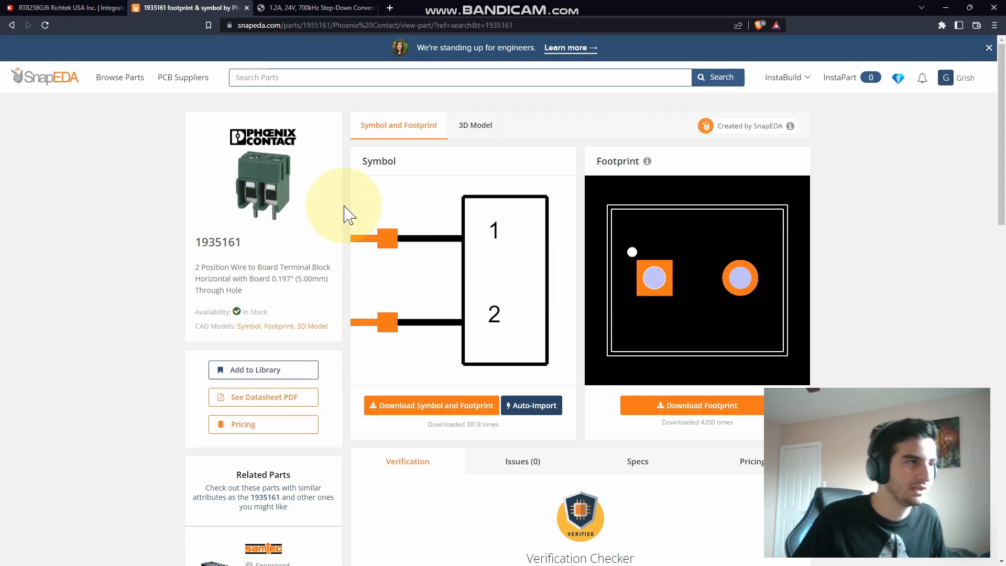
Preview the 1935161 terminal block's 3D model and check the download formats offered for its symbol and footprint
left_click(473, 127)
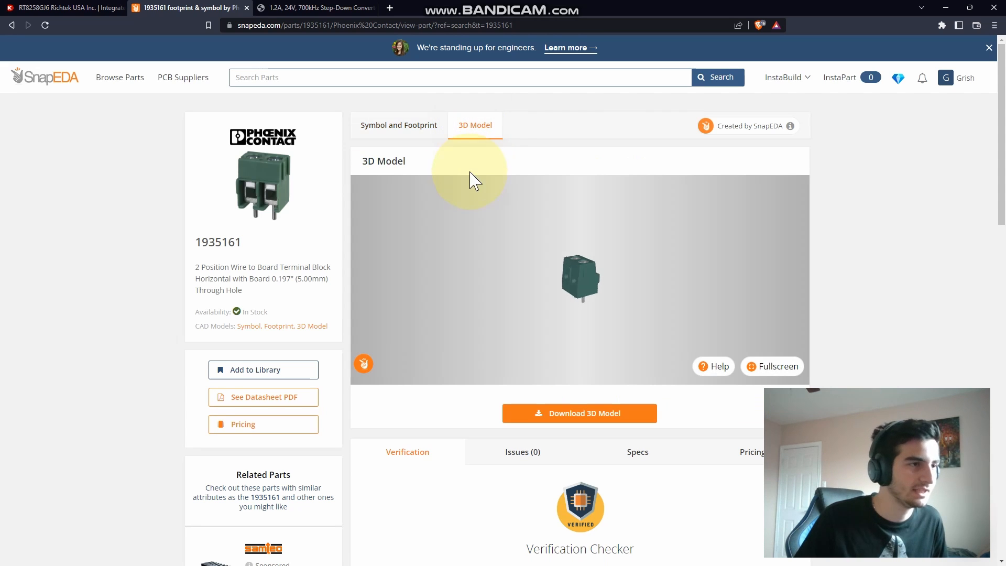
left_click(409, 136)
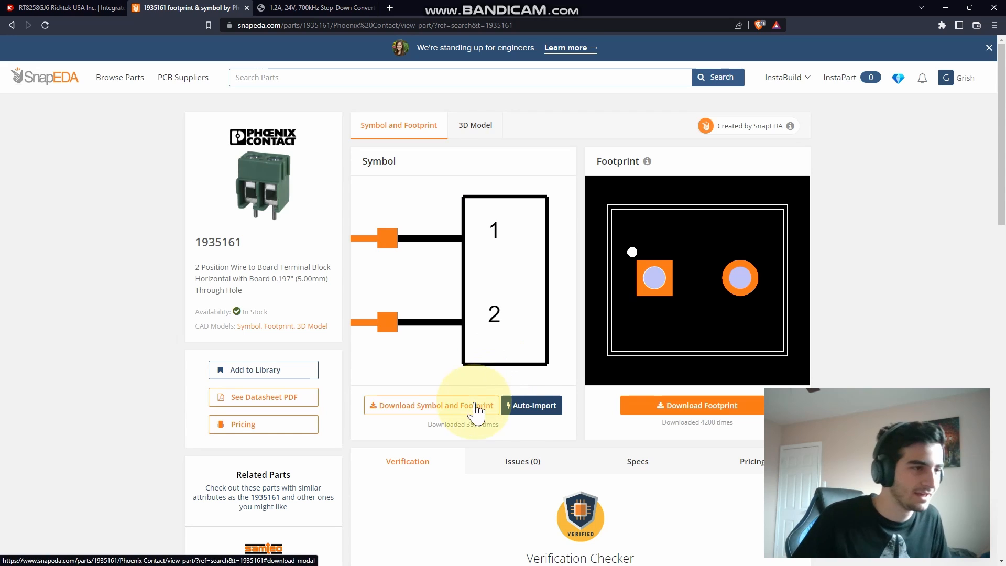
left_click(439, 406)
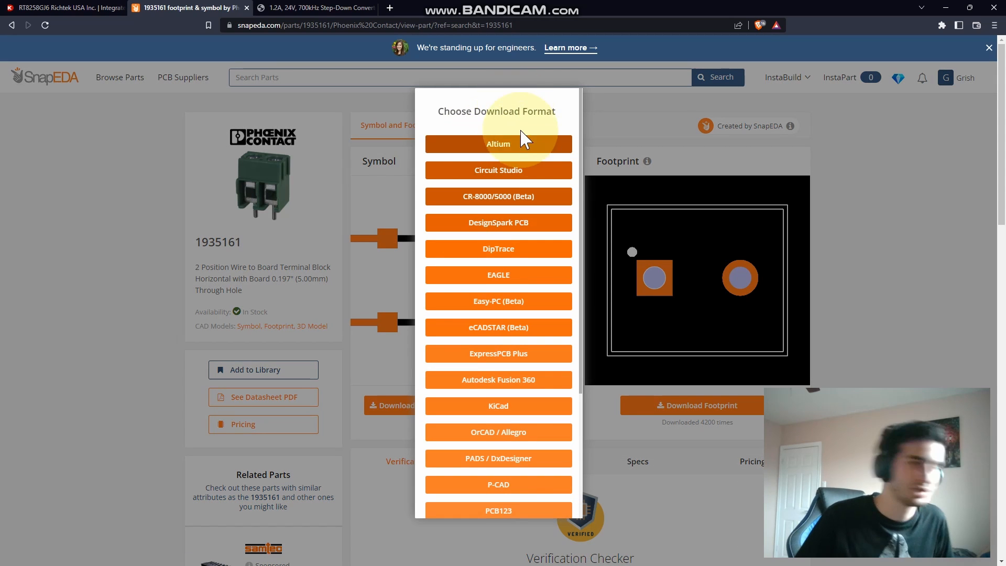
left_click(591, 141)
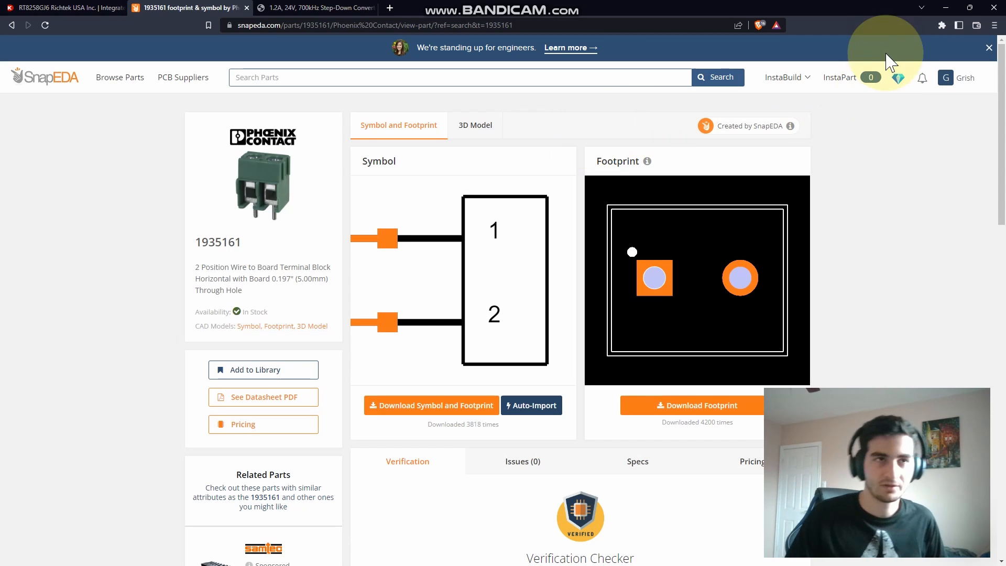
Close Manufacturer Part Search, switch to File Explorer and select the compiled library in the 1935161 folder under PMS Altium
left_click(945, 7)
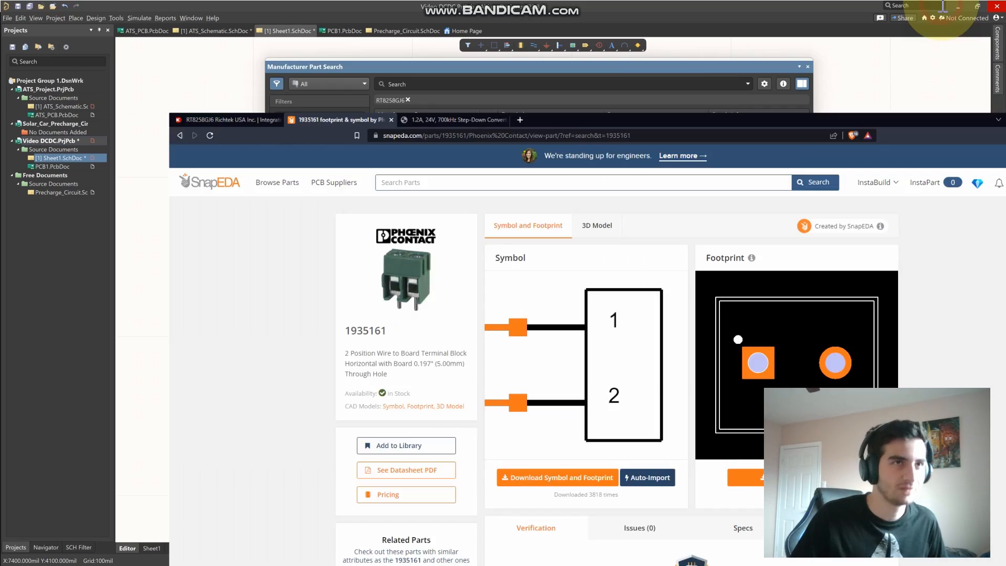
left_click(808, 66)
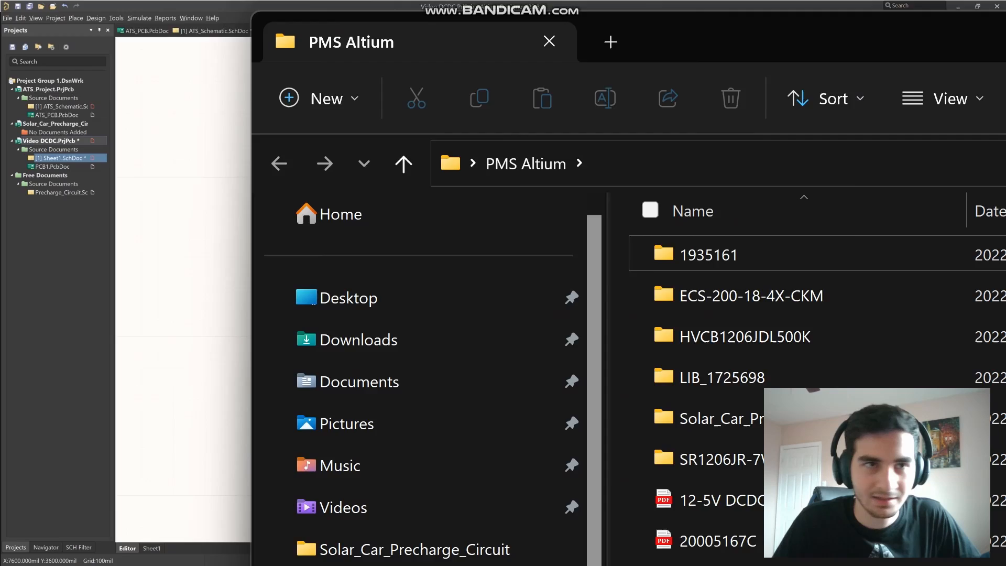
left_click_drag(1005, 26, 741, 9)
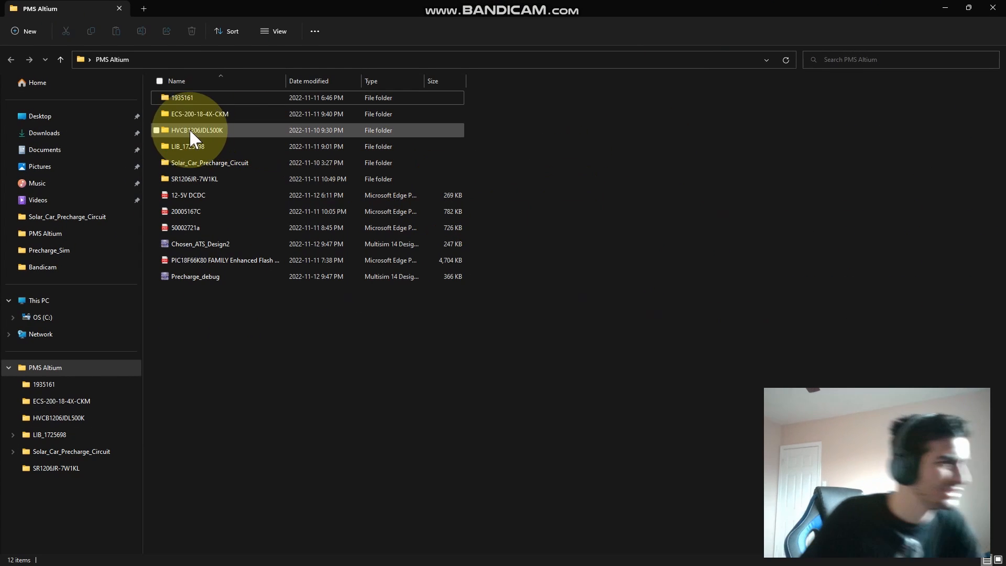
double_click(183, 97)
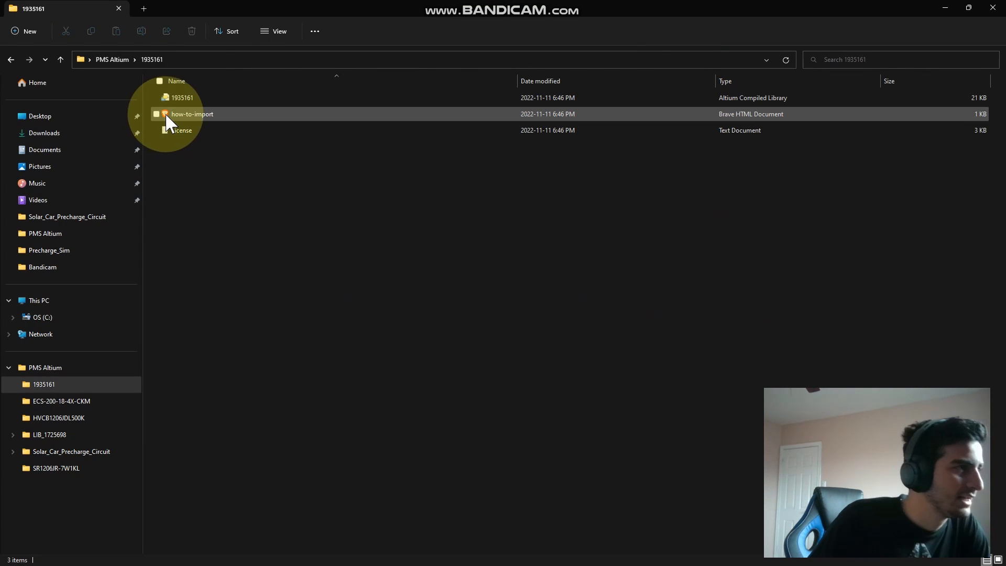
left_click(178, 99)
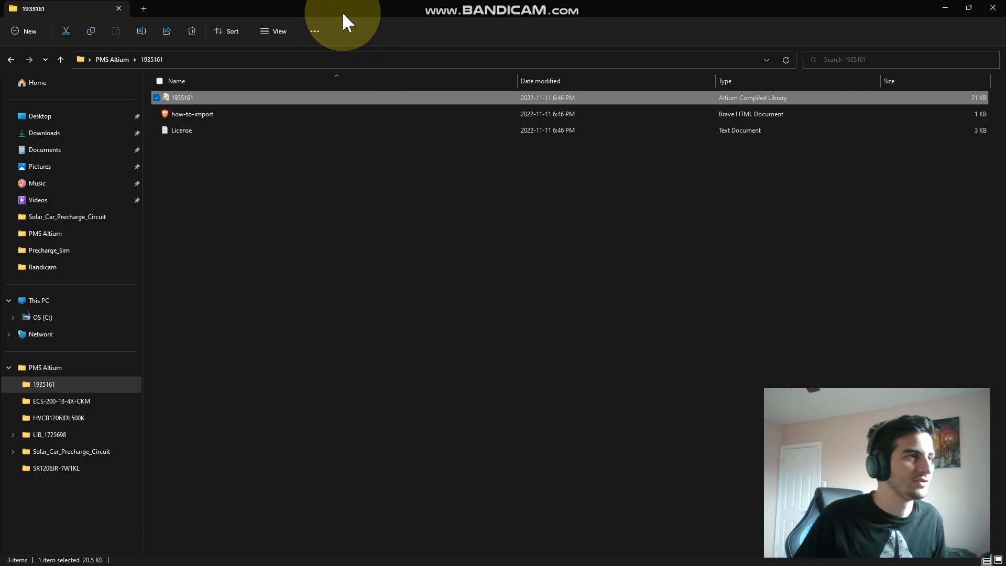
Bring the 1935161 compiled library file into Altium and install it as a separate library
left_click_drag(362, 6, 516, 185)
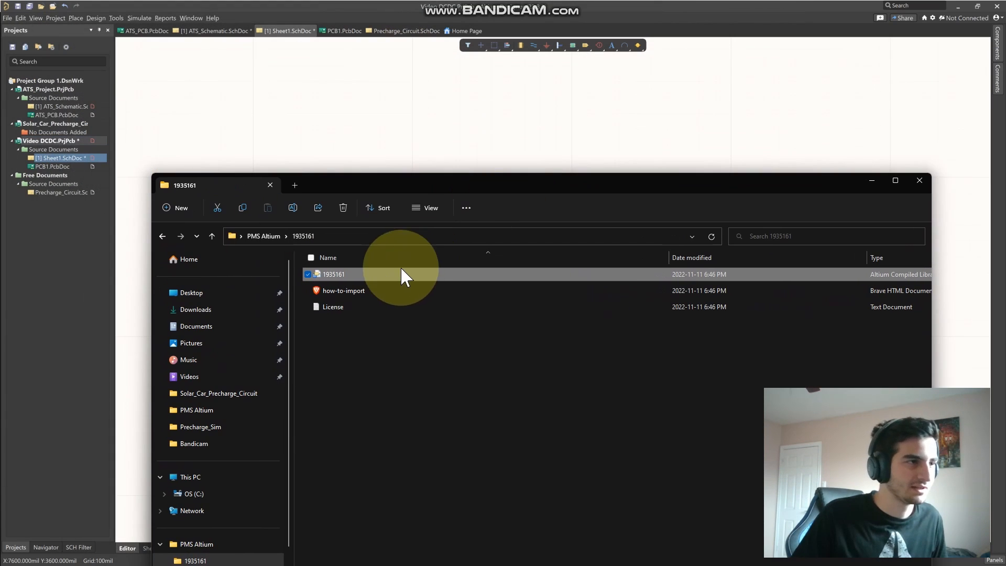
left_click_drag(401, 274, 482, 141)
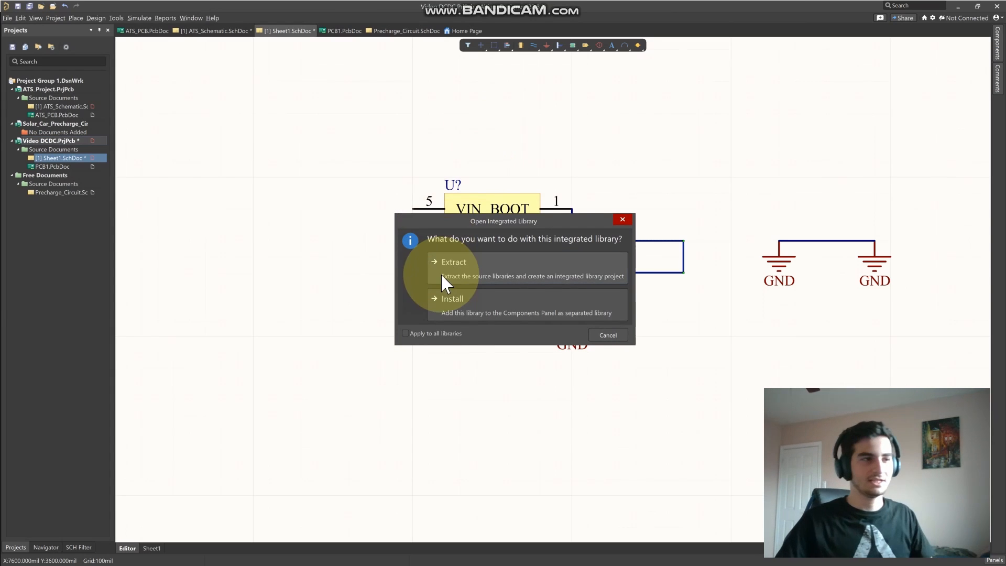
left_click(460, 310)
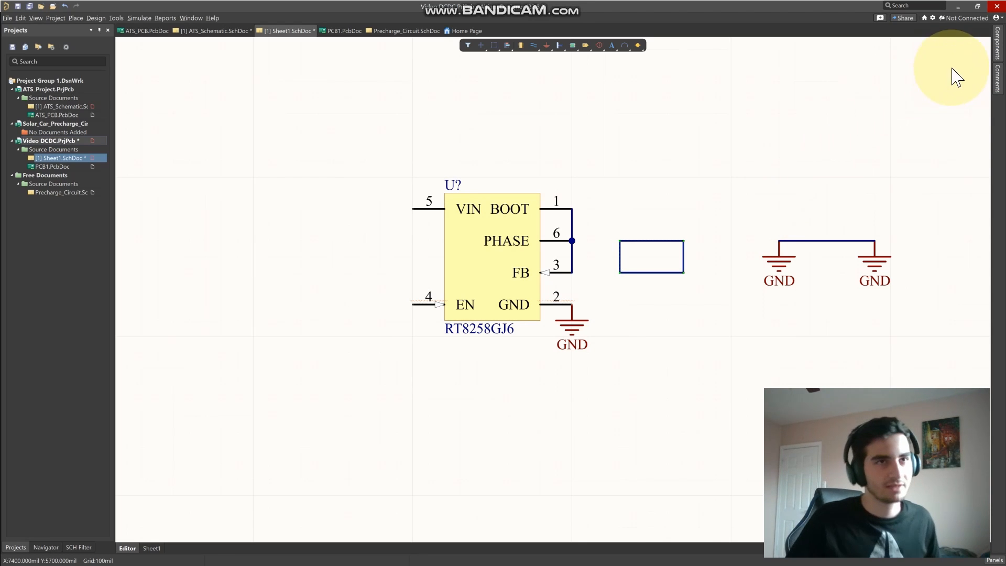
Place one 1935161 terminal block from 1935161.IntLib on Sheet1, above the rectangular wire loop beside the regulator
left_click(998, 55)
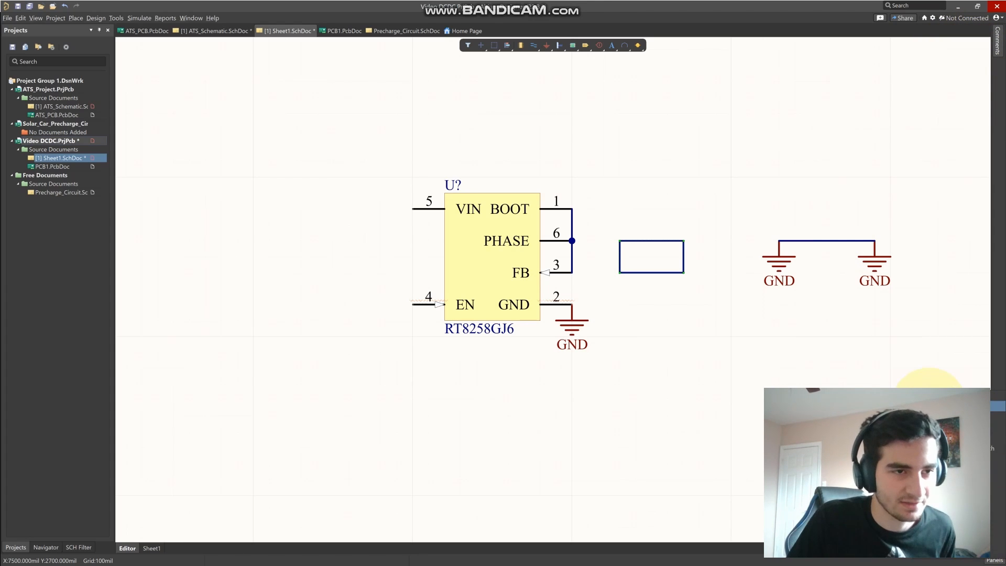
left_click(930, 405)
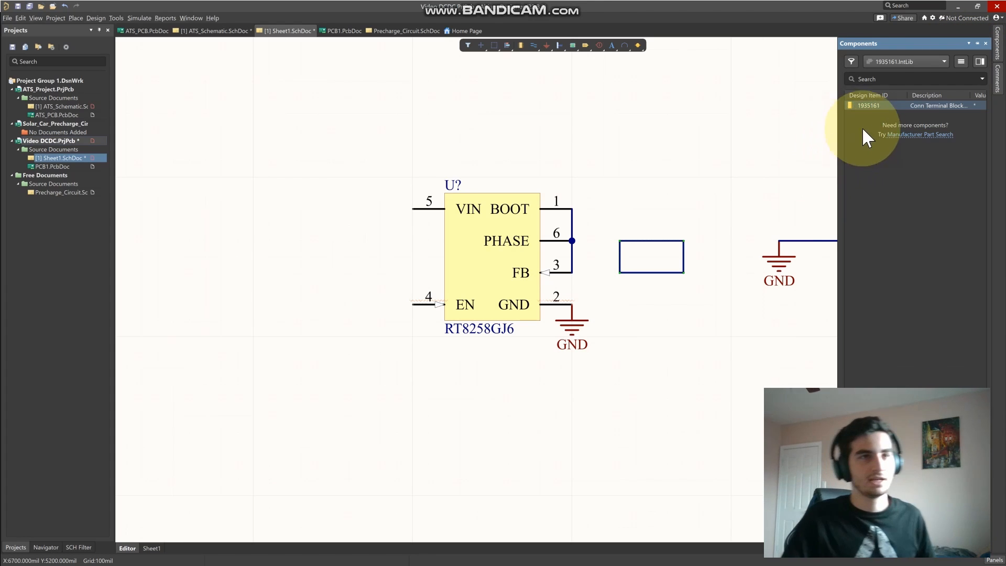
left_click(926, 60)
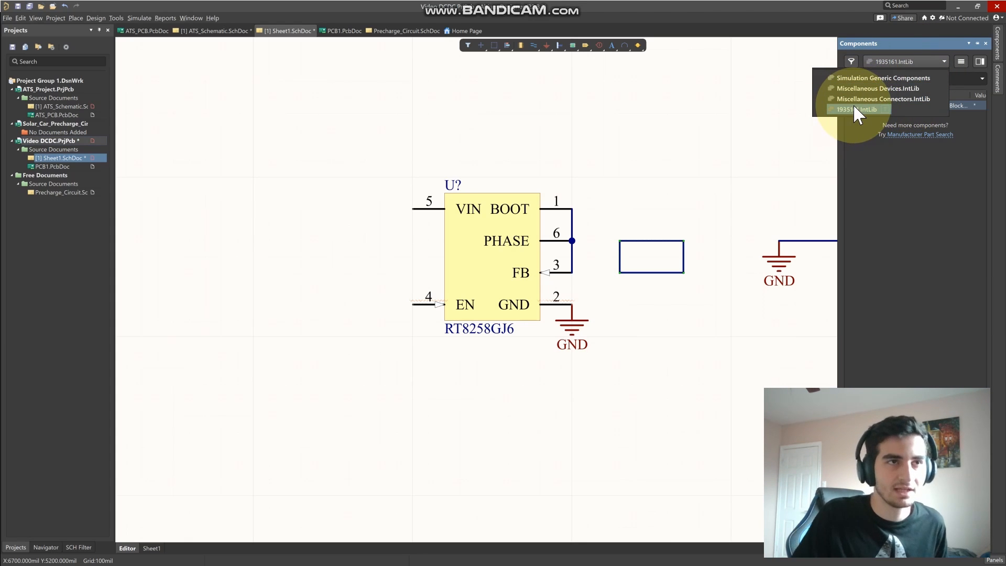
left_click(885, 170)
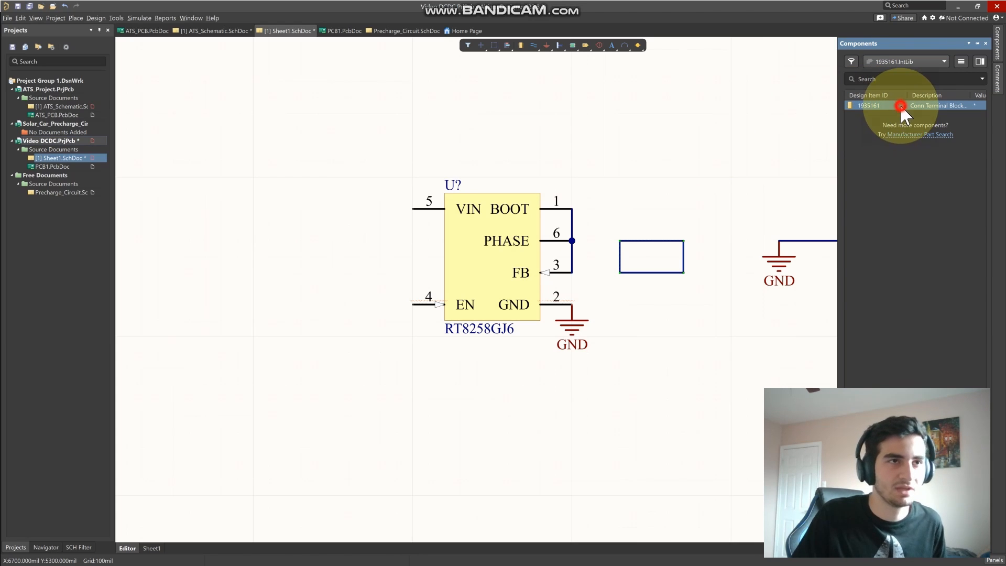
left_click_drag(900, 106, 602, 293)
left_click(650, 129)
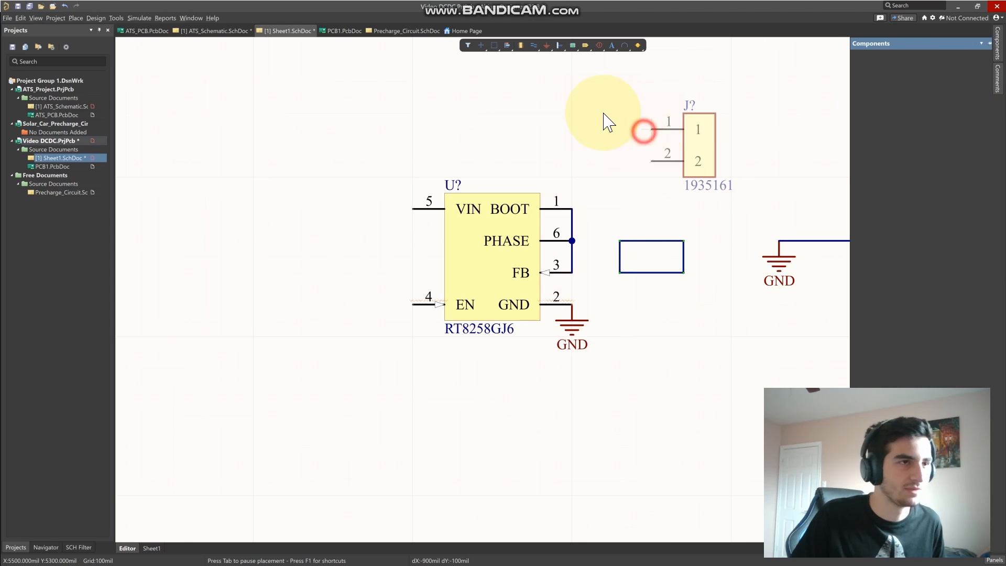
right_click(753, 101)
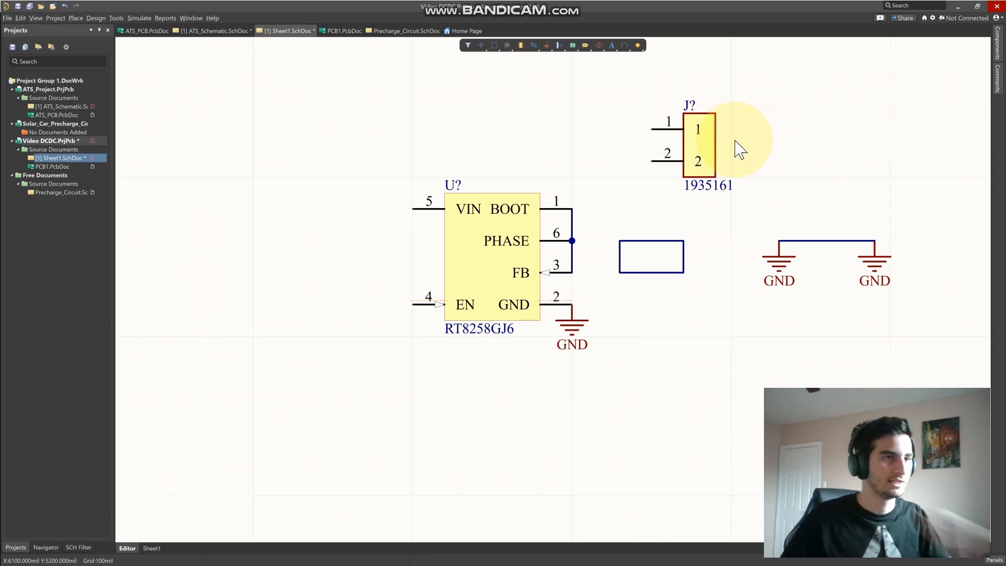
Open ATS_Schematic and examine its relay, MCU and CAN sections, then the 5V DCDC net label on the 12V-5V converter output
left_click(48, 106)
double_click(53, 108)
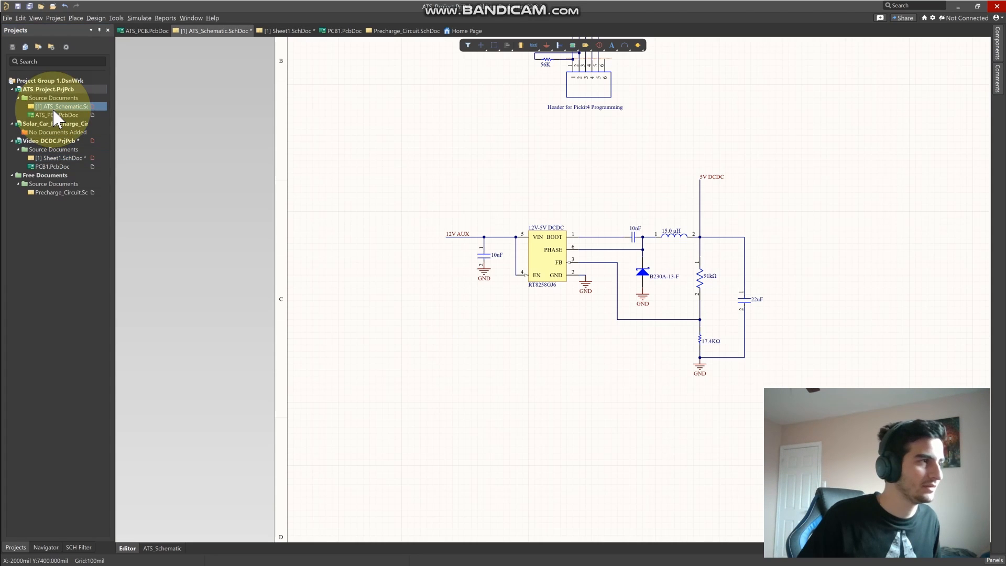
scroll(785, 250, "down", 1)
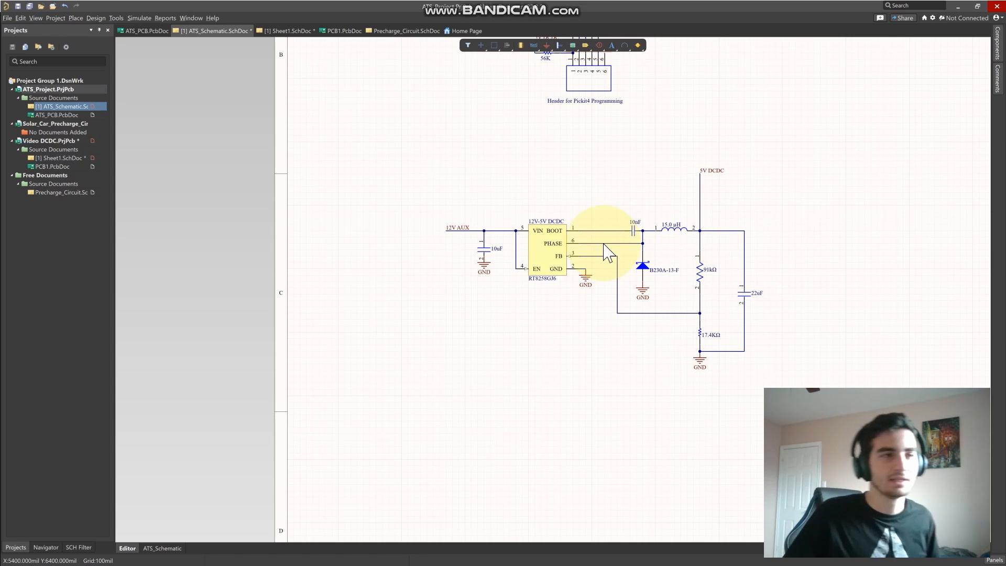
scroll(836, 178, "down", 7, "ctrl")
right_click_drag(836, 178, 483, 289)
scroll(728, 268, "up", 4, "ctrl")
scroll(728, 268, "up", 2, "ctrl")
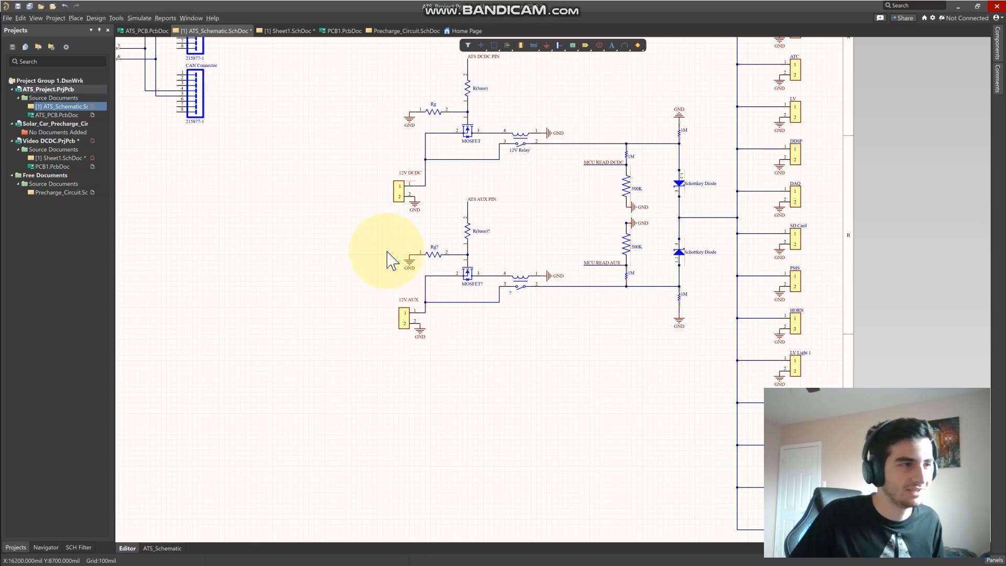
right_click_drag(265, 253, 728, 286)
right_click_drag(643, 167, 655, 268)
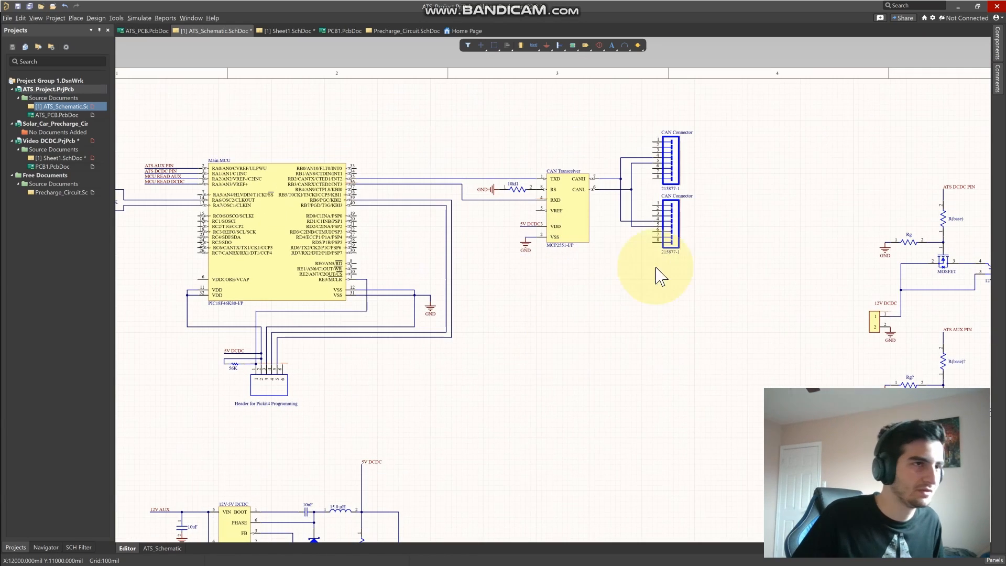
right_click_drag(651, 356, 534, 273)
left_click(994, 560)
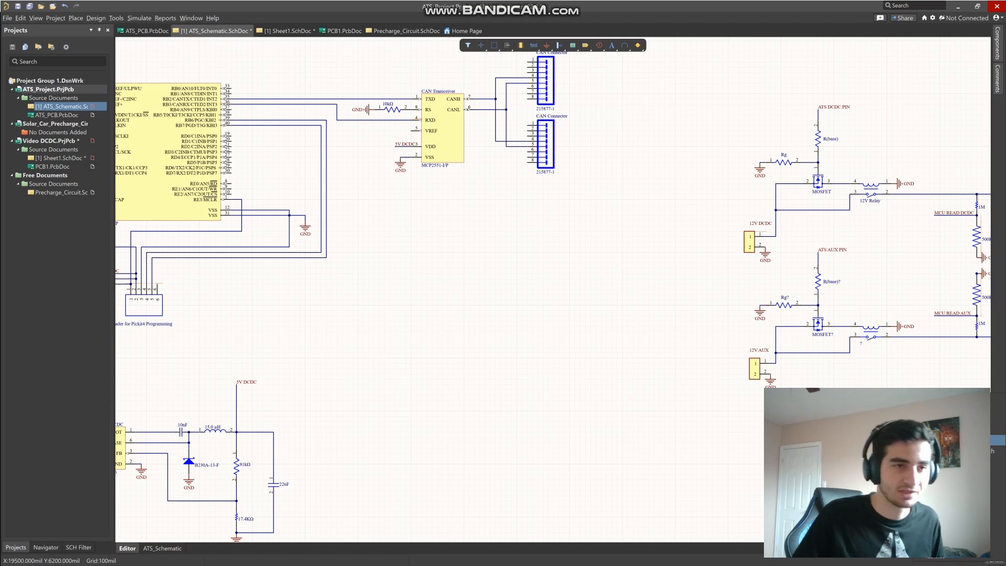
right_click_drag(361, 342, 498, 336)
right_click_drag(398, 380, 485, 284)
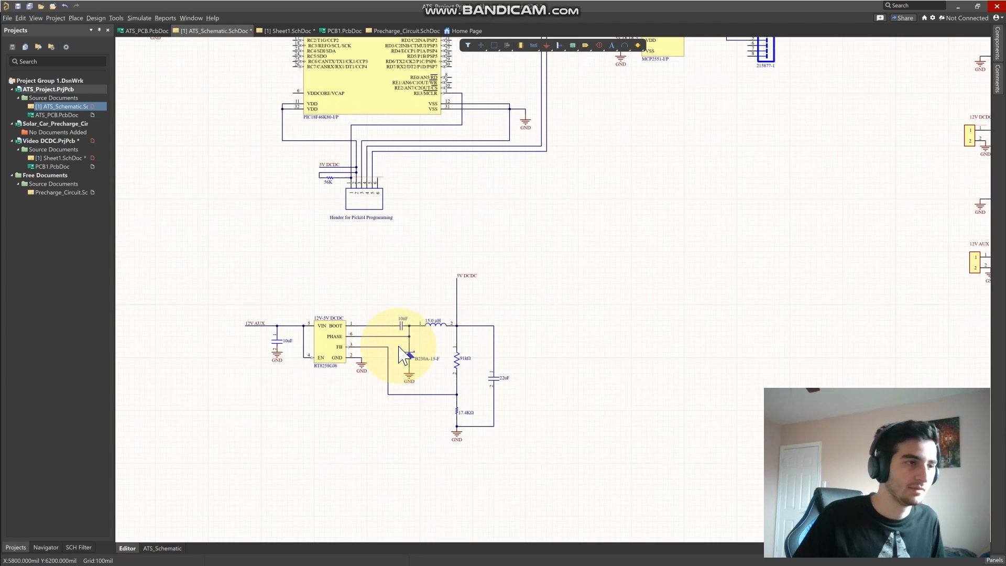
right_click_drag(384, 346, 384, 352)
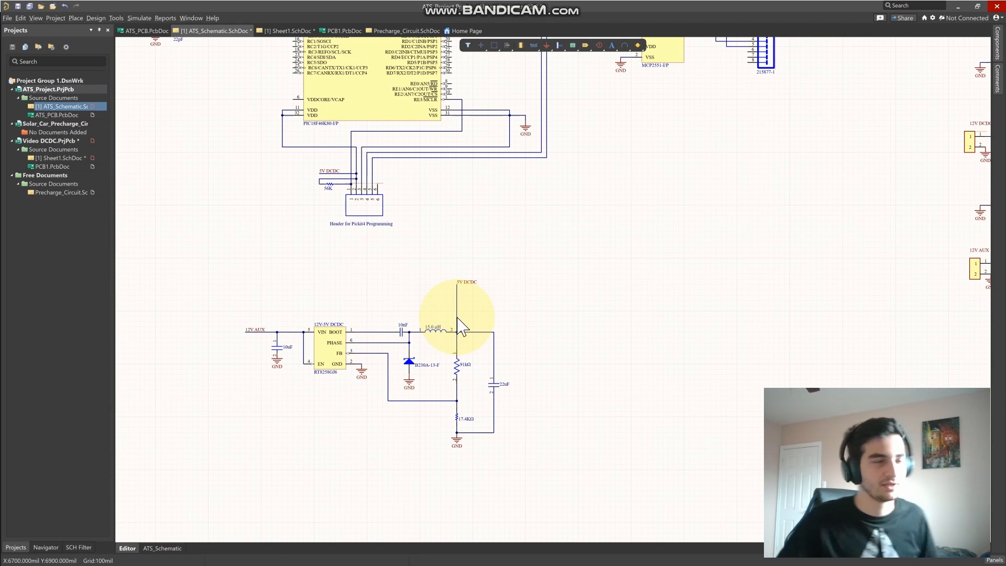
scroll(473, 323, "up", 4, "ctrl")
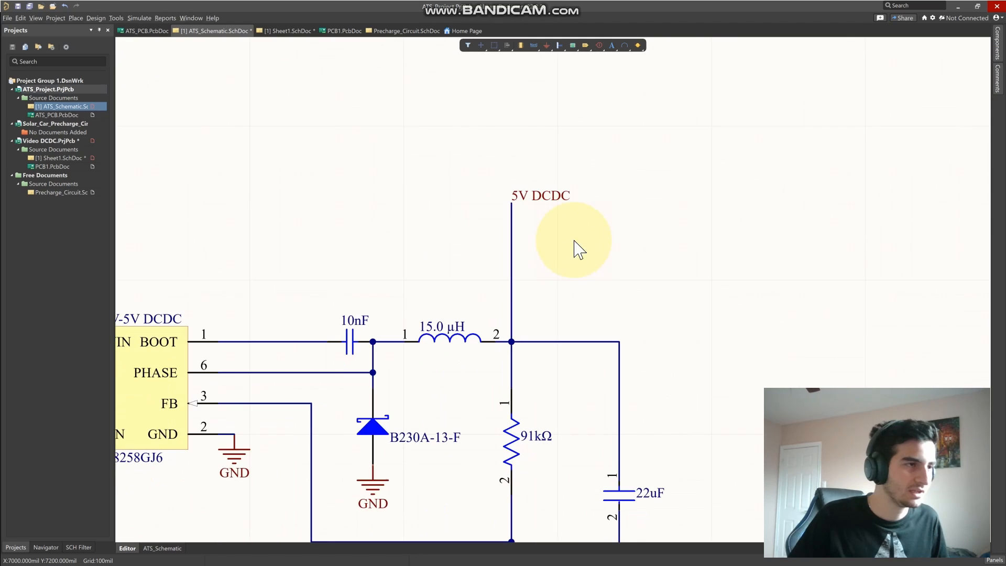
scroll(576, 246, "up", 2, "ctrl")
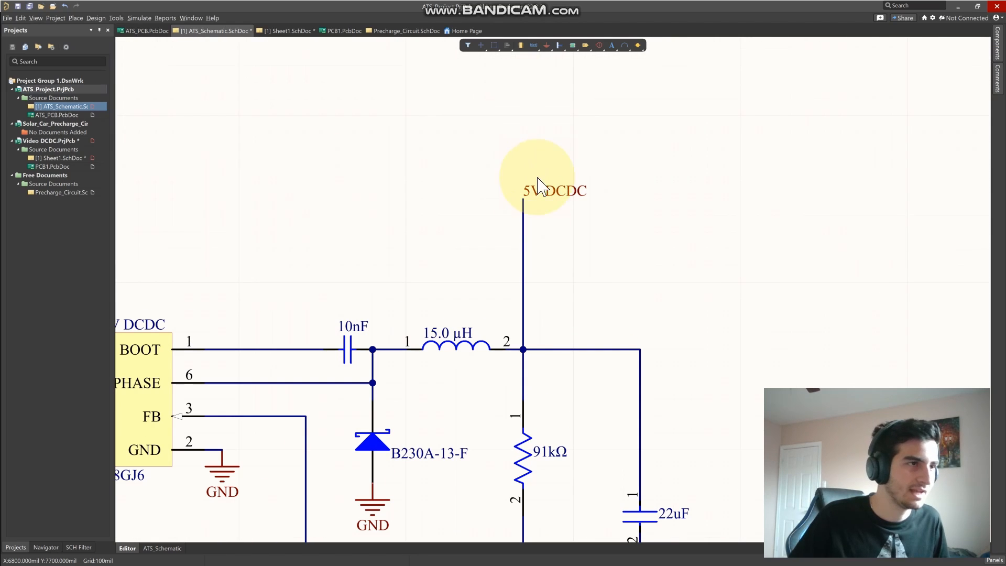
right_click(533, 44)
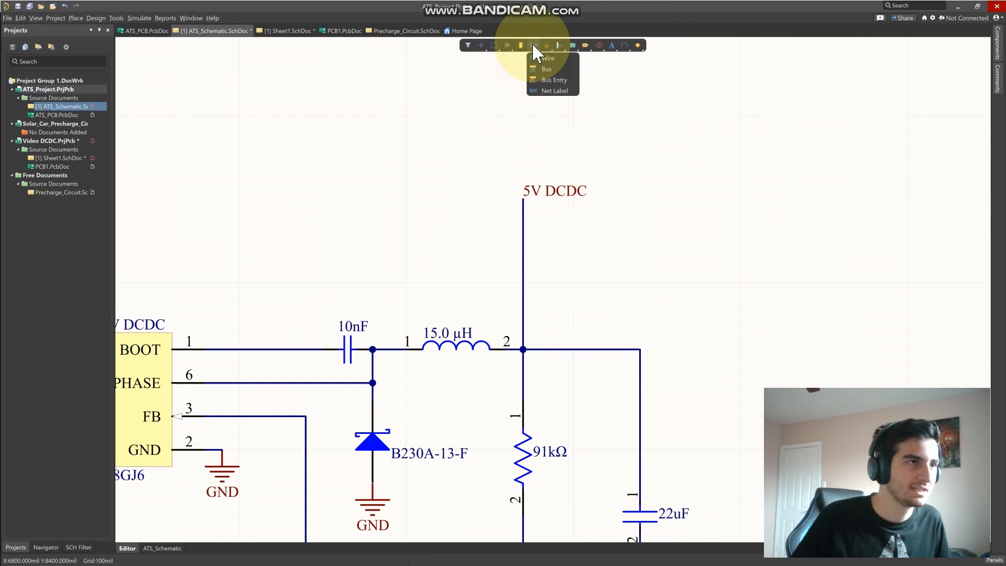
left_click(551, 92)
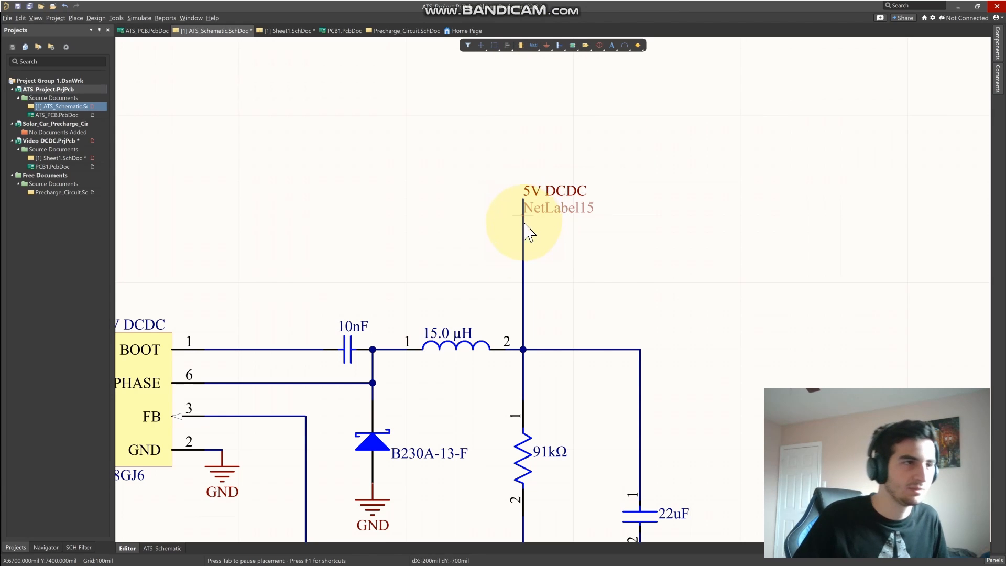
key("Escape")
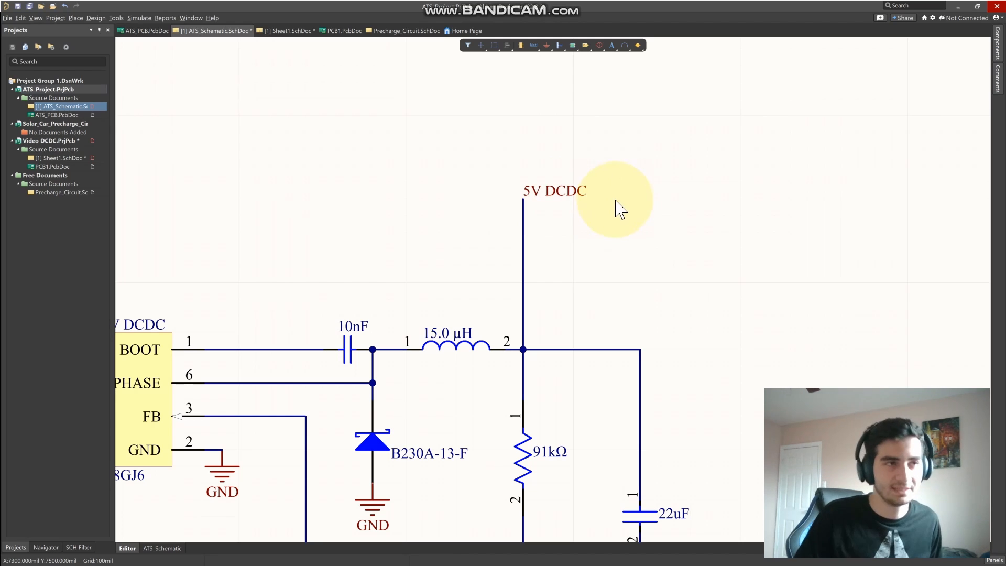
Review where the 5V DCDC and 12V AUX net labels link the converter with the MCU, CAN and relay circuits
scroll(618, 203, "down", 1)
scroll(621, 212, "down", 2, "ctrl")
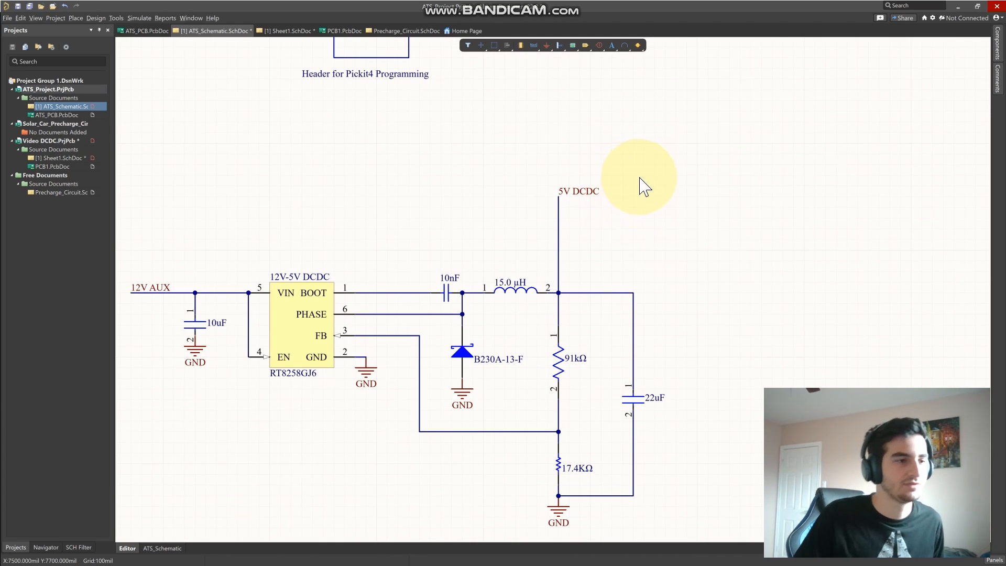
scroll(639, 178, "down", 2, "ctrl")
mouse_move(632, 246)
right_mouse_down()
mouse_move(638, 208)
mouse_move(500, 339)
right_mouse_up()
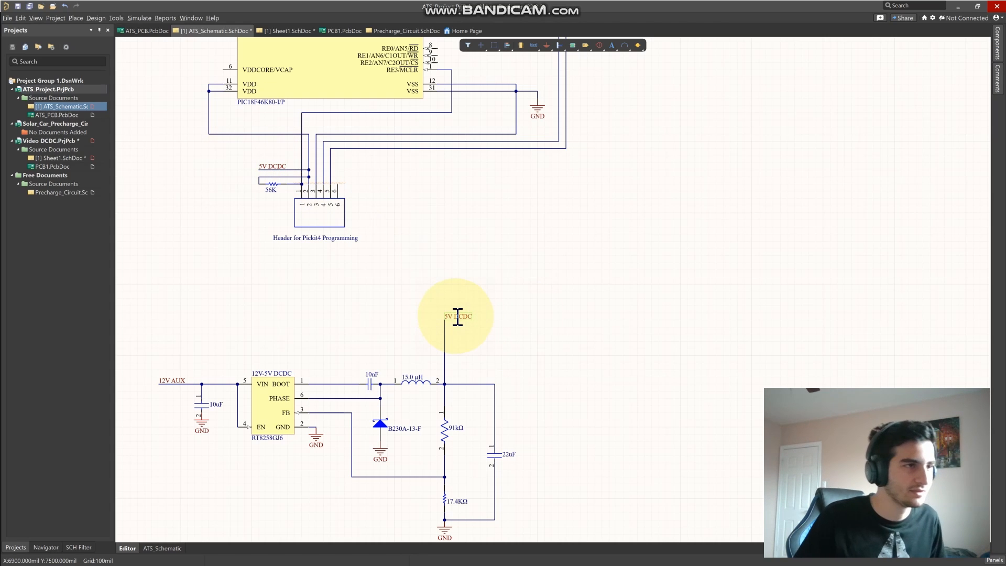
right_click_drag(665, 191, 645, 299)
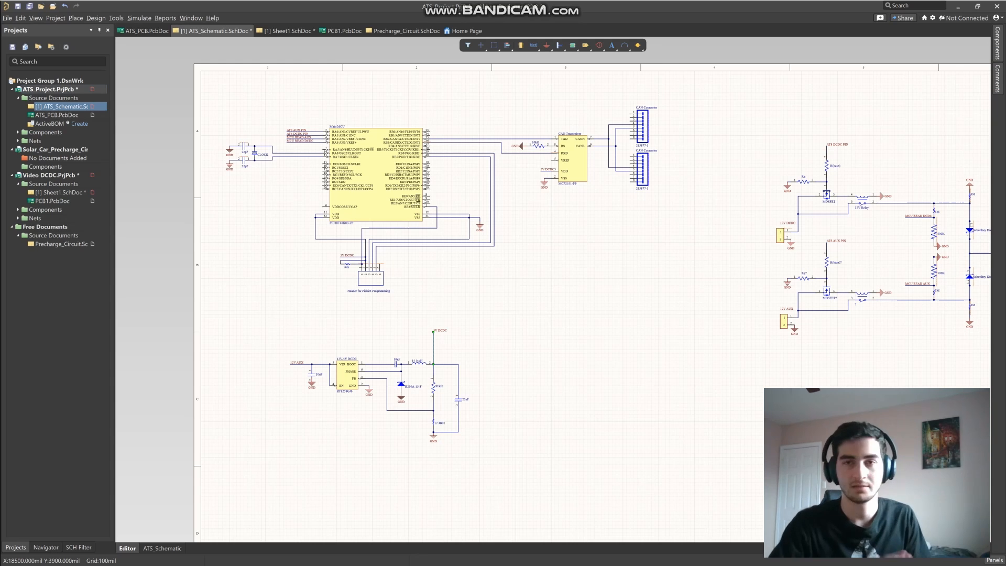
right_click_drag(795, 377, 658, 349)
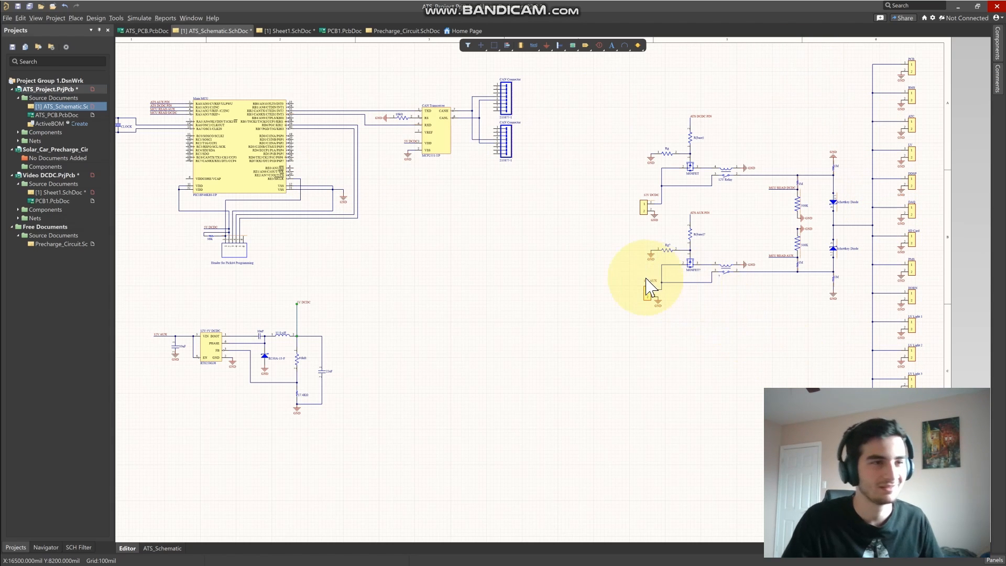
right_click_drag(460, 251, 498, 275)
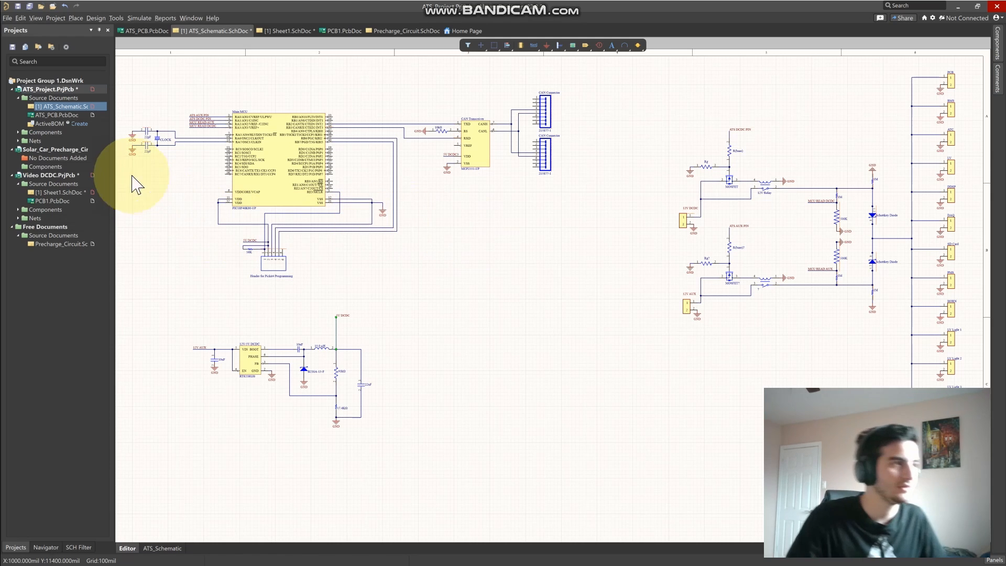
Add a new ActiveBOM document to ATS_Project
right_click(70, 96)
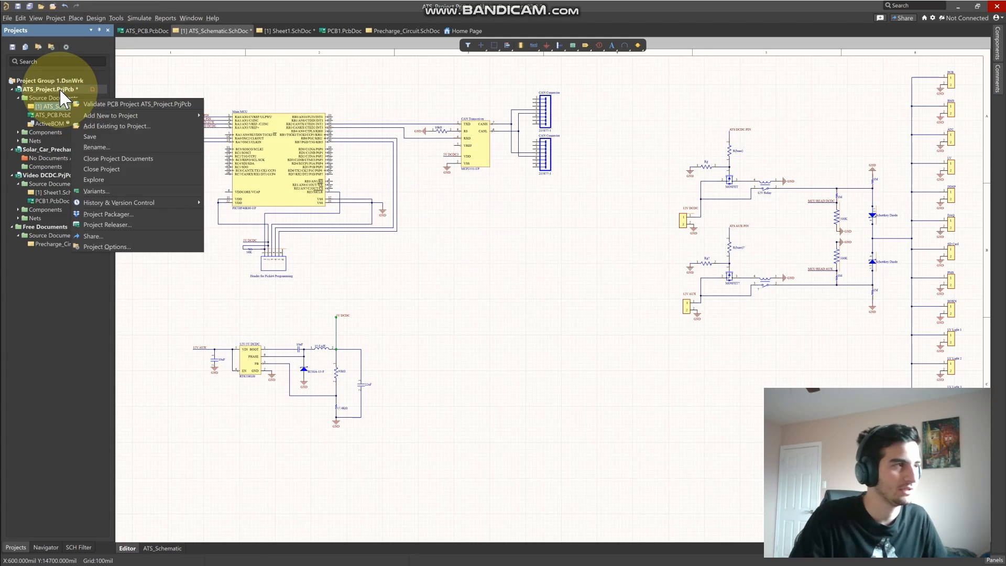
right_click(61, 91)
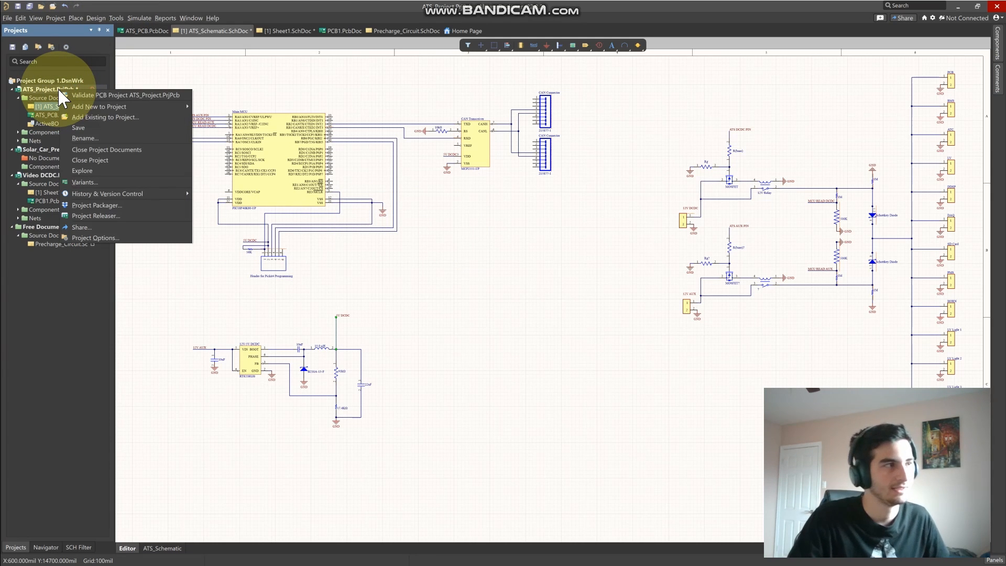
mouse_move(136, 108)
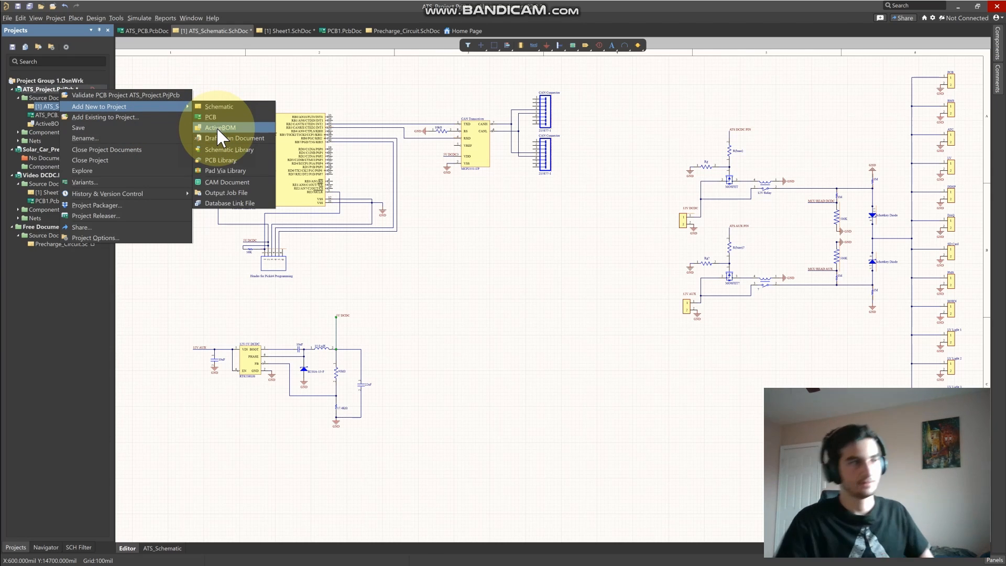
left_click(238, 126)
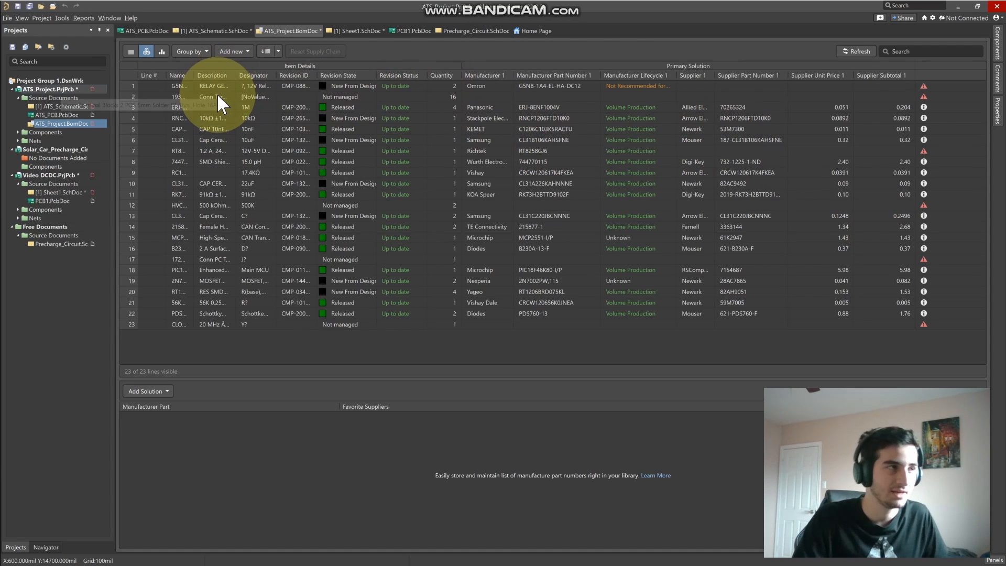
Examine the 1935161 terminal block row in the ActiveBOM, checking its manufacturer part number, lifecycle, supplier and price fields
left_click(175, 97)
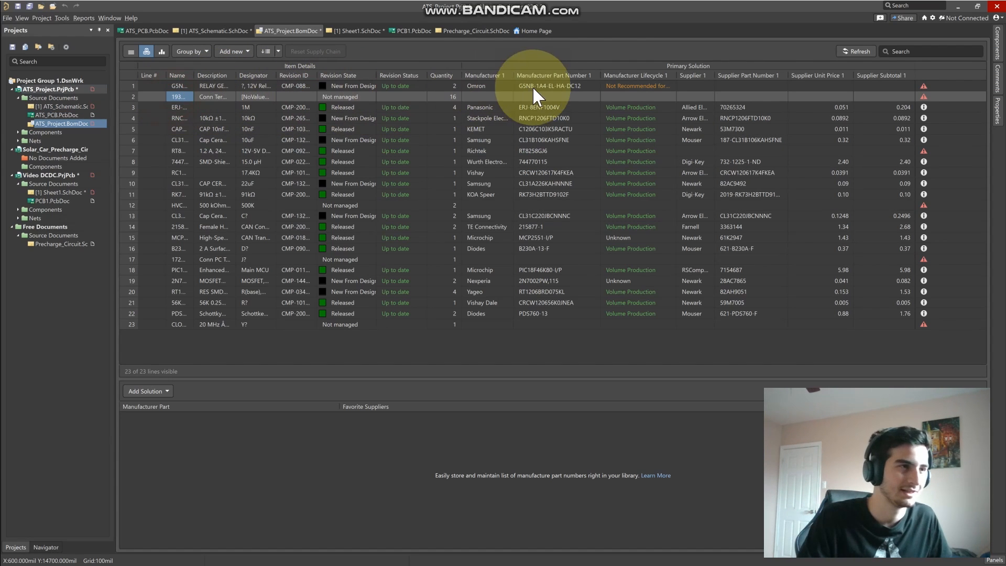
left_click(559, 95)
left_click(652, 95)
left_click(754, 95)
left_click(847, 94)
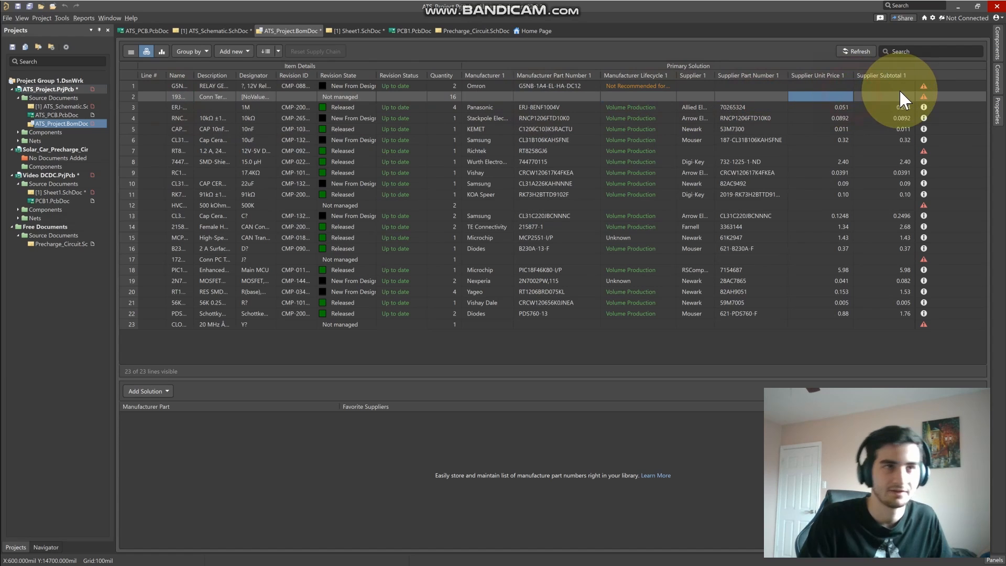
left_click(903, 94)
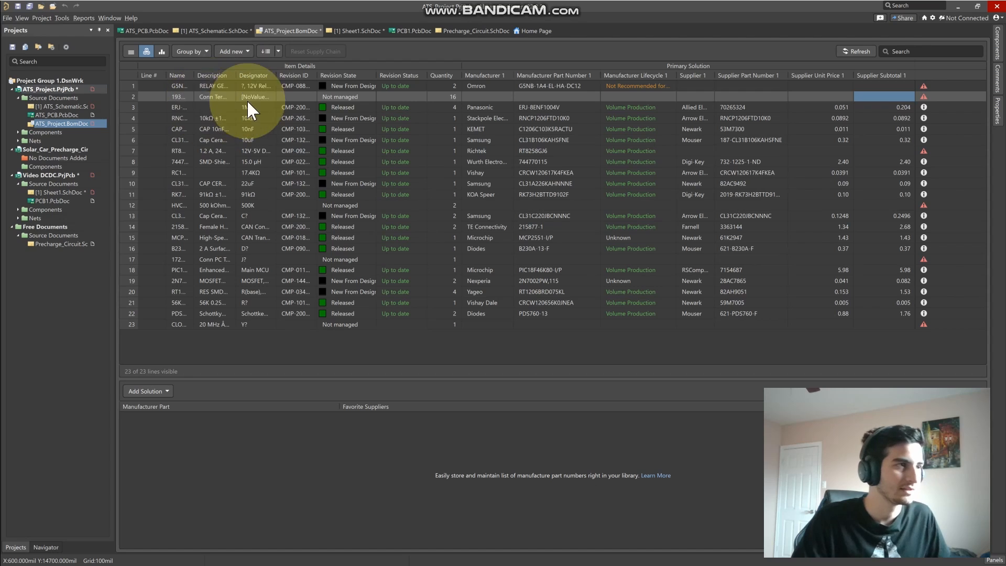
mouse_move(209, 73)
left_mouse_down()
mouse_move(170, 72)
mouse_move(228, 71)
left_mouse_up()
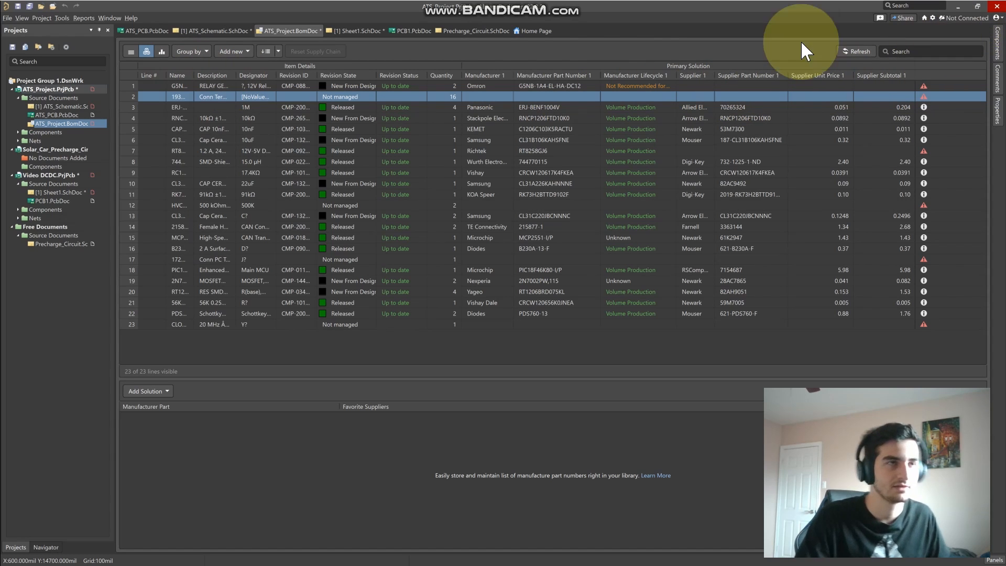
Generate the Bill of Materials report from ATS_Schematic and reorder its columns with Designator first and Comment last
left_click(52, 106)
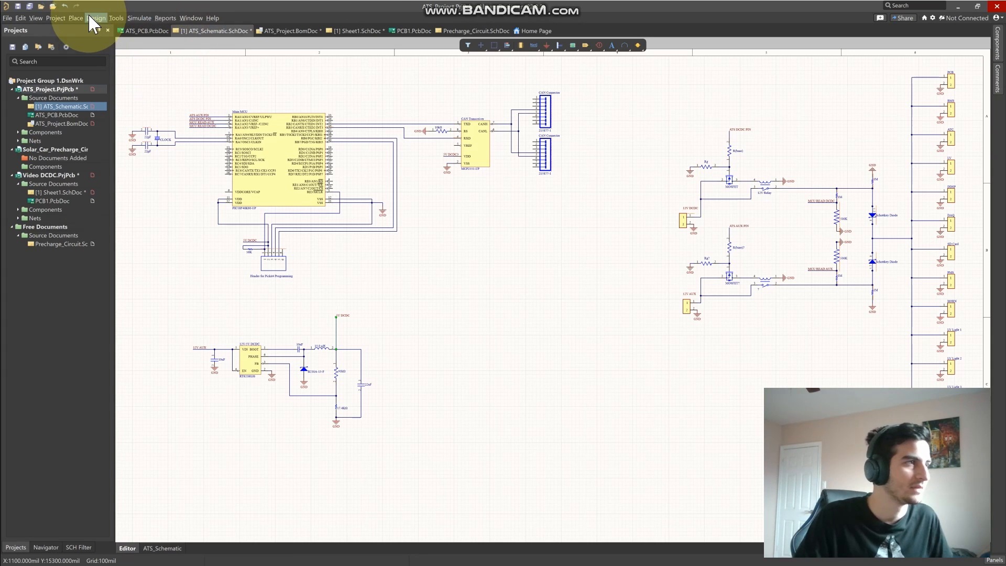
left_click(144, 19)
left_click(163, 20)
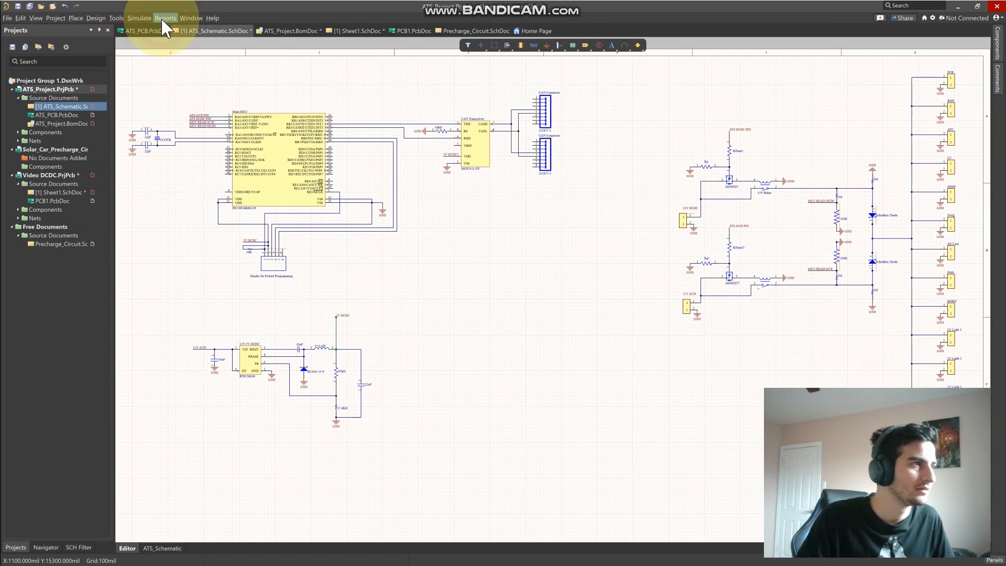
left_click(163, 20)
left_click(175, 29)
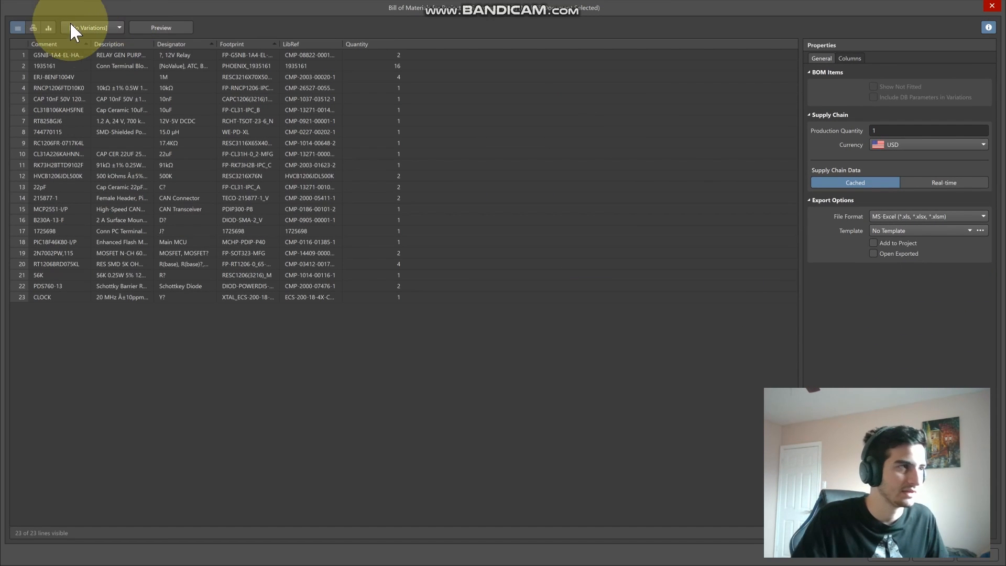
left_click_drag(112, 41, 413, 49)
left_click_drag(89, 38, 402, 42)
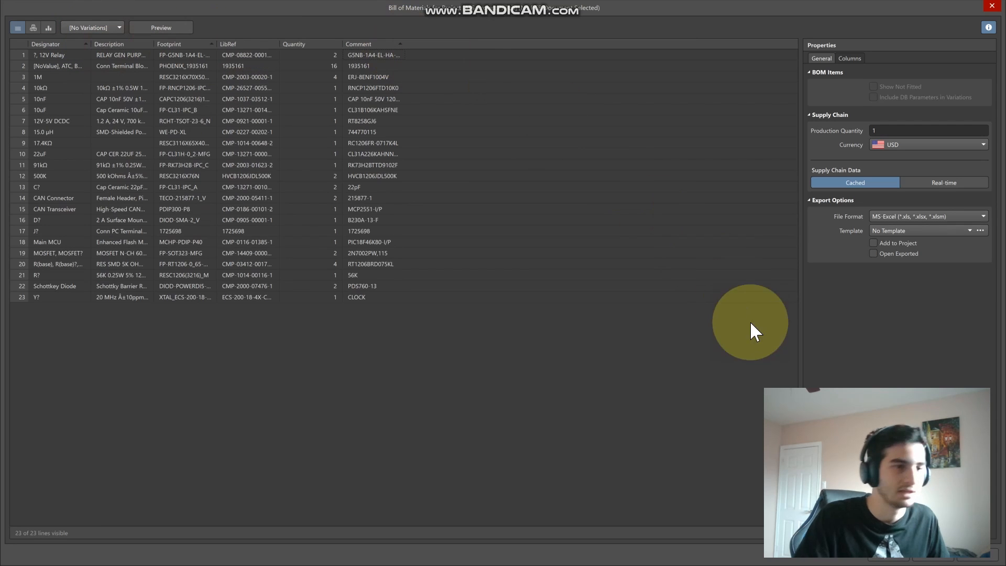
Export the bill of materials to the Desktop as an MS-Excel file named ATS_Project
left_click(890, 558)
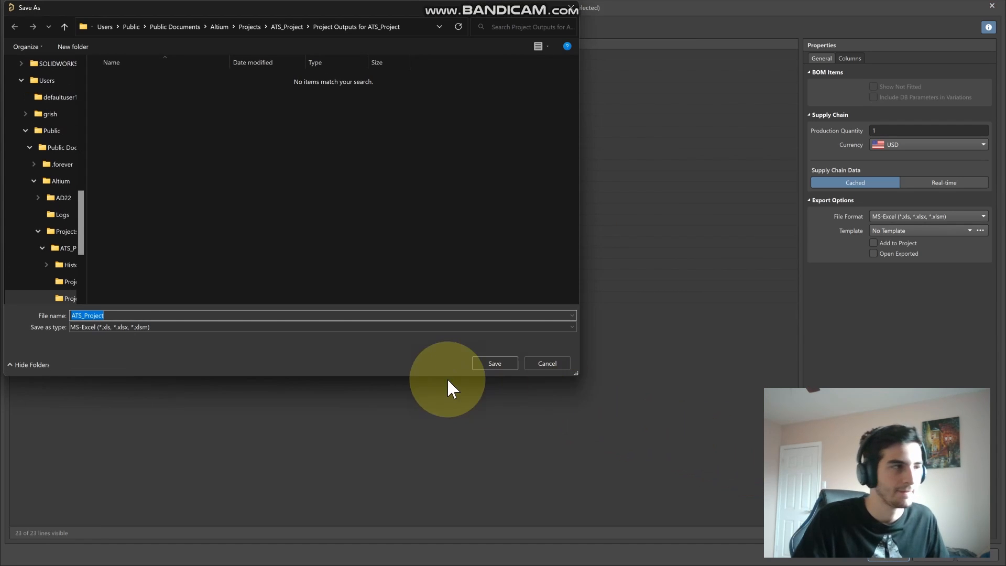
scroll(55, 142, "up", 10)
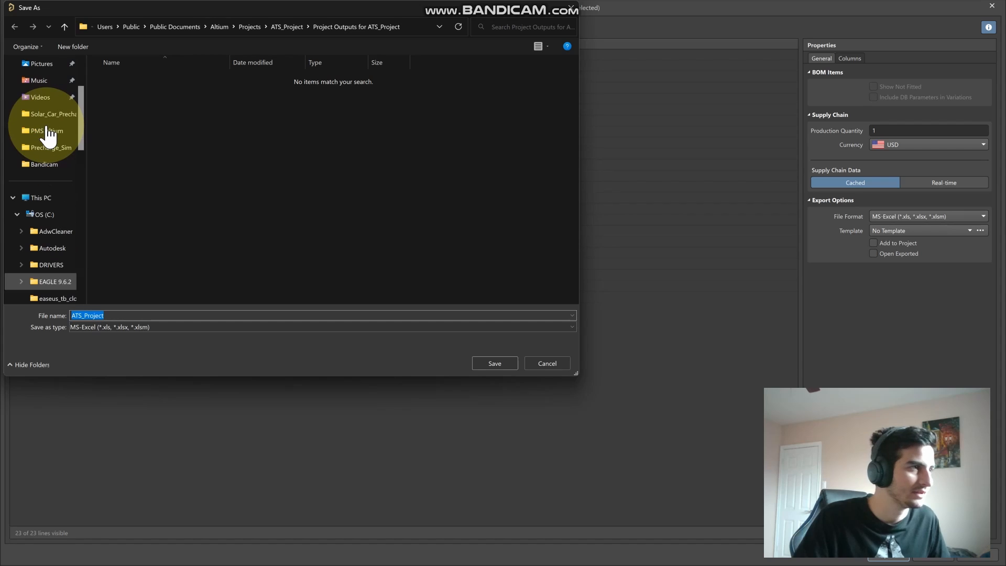
scroll(47, 131, "up", 3)
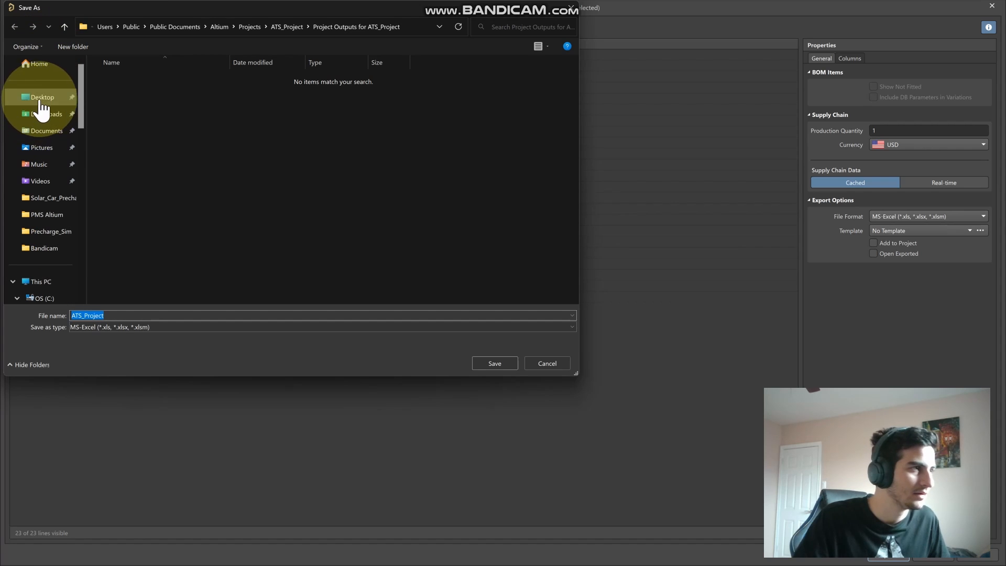
left_click(40, 100)
left_click(494, 363)
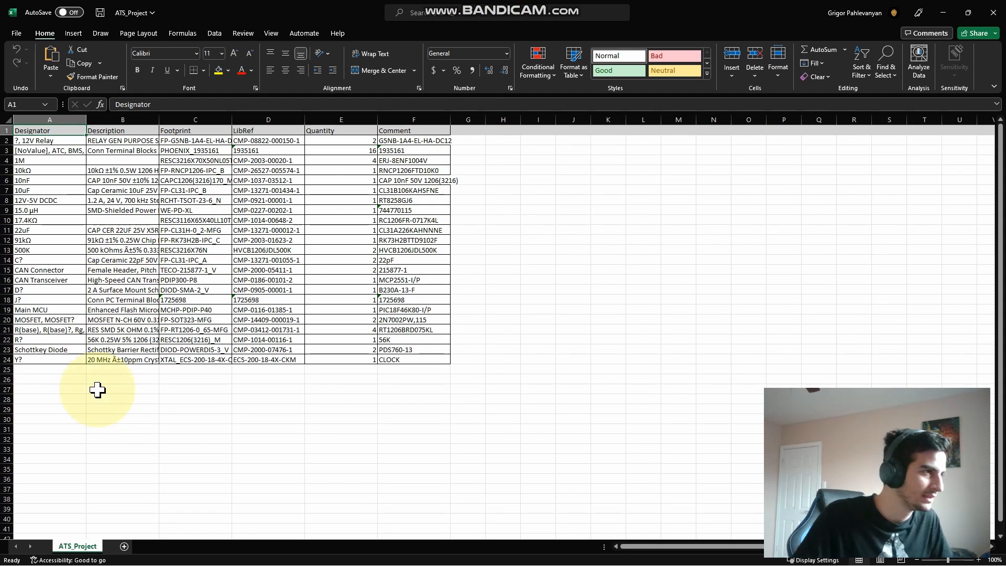
Review the component rows of the exported ATS_Project spreadsheet in Excel, and return to Altium to close the Bill of Materials report
right_click(113, 400)
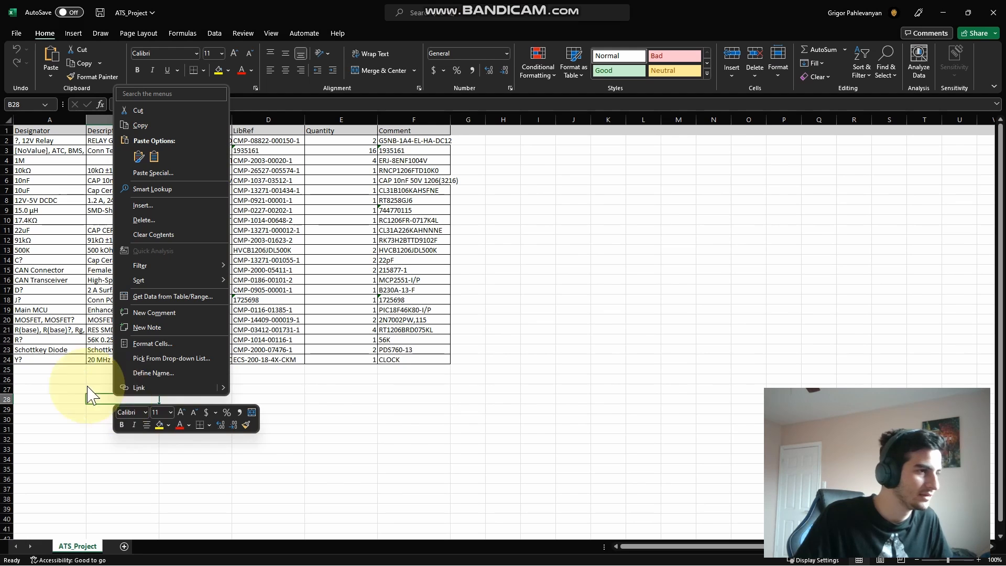
key("Escape")
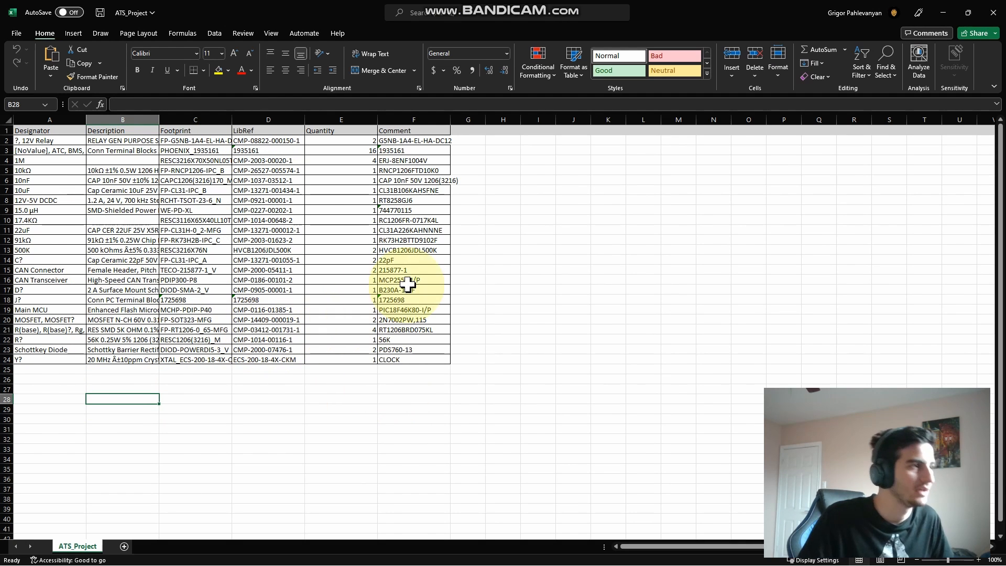
left_click_drag(476, 143, 483, 373)
left_click(483, 379)
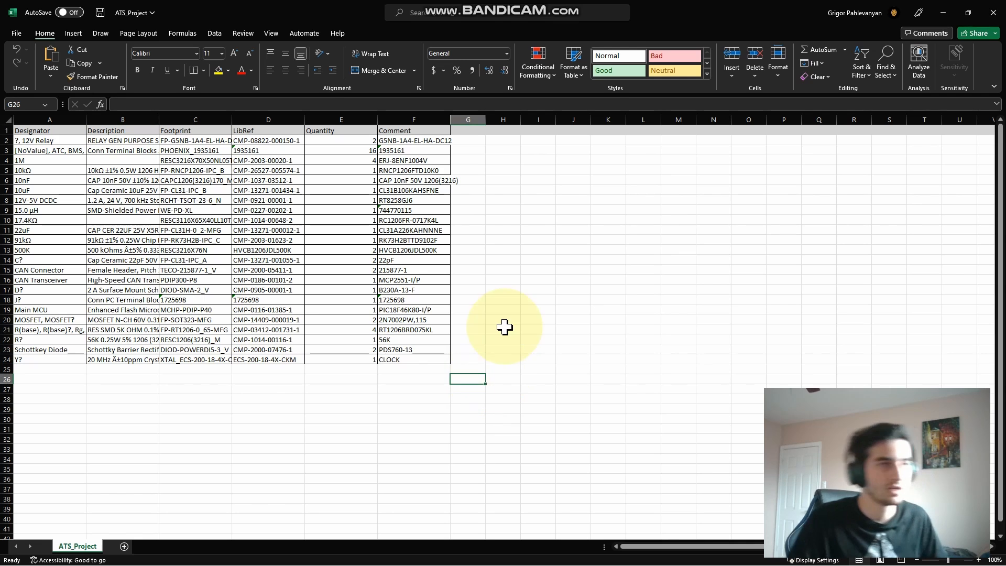
left_click(943, 11)
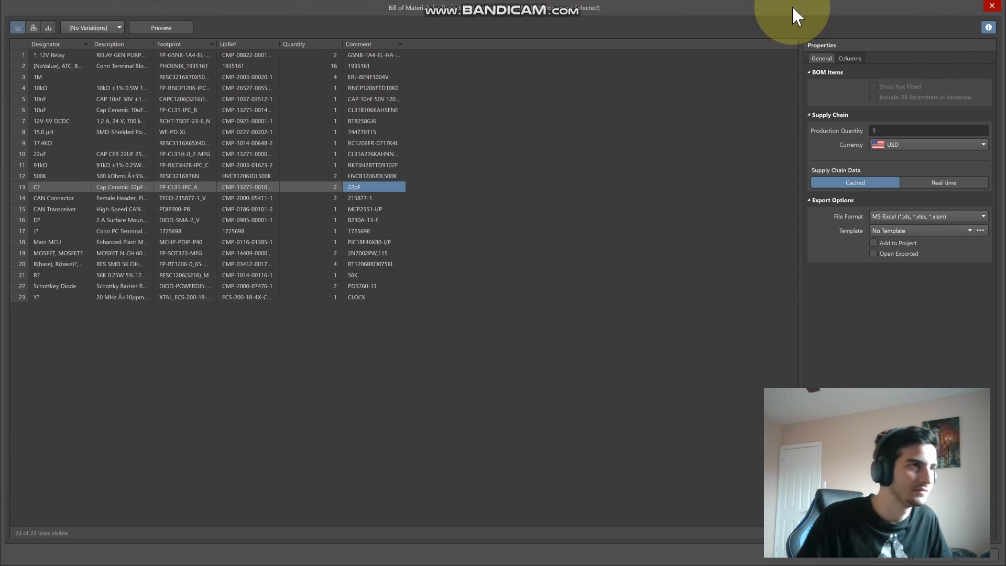
left_click(990, 7)
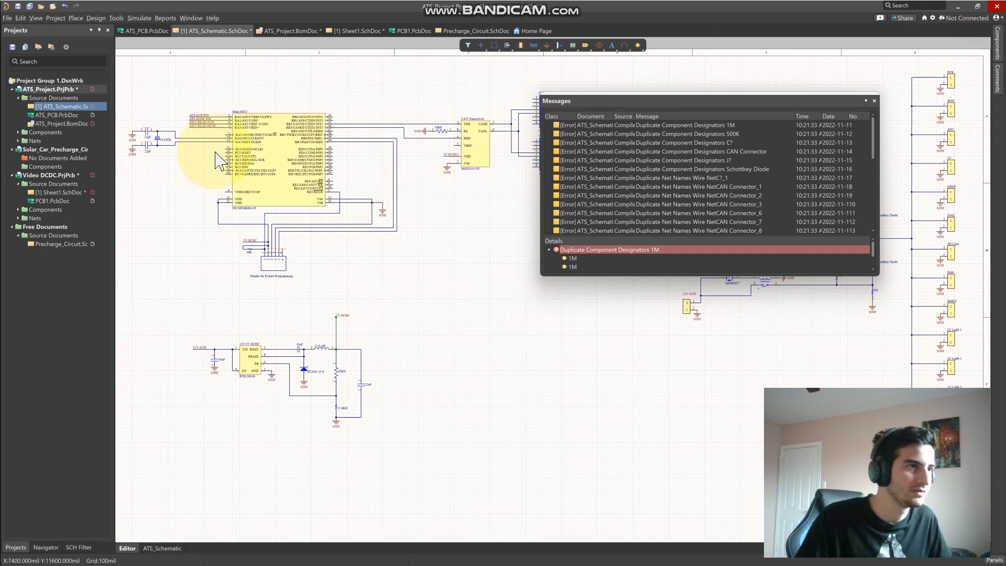
Look up the Arrow and Digi-Key supplier listings for the 10kΩ resistor RNCP1206FTD10K0 in ATS_Project.BomDoc
left_click(54, 123)
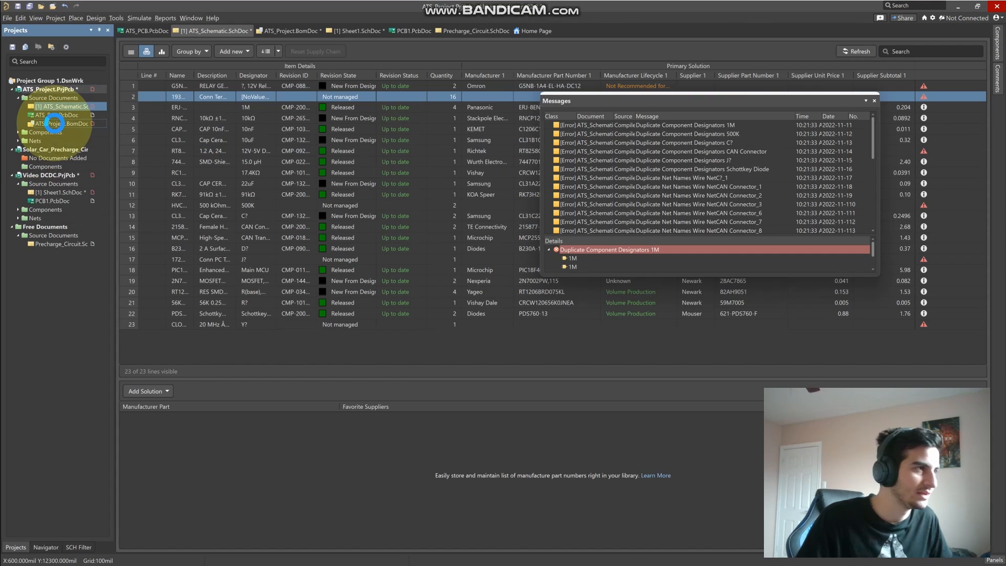
left_click(398, 118)
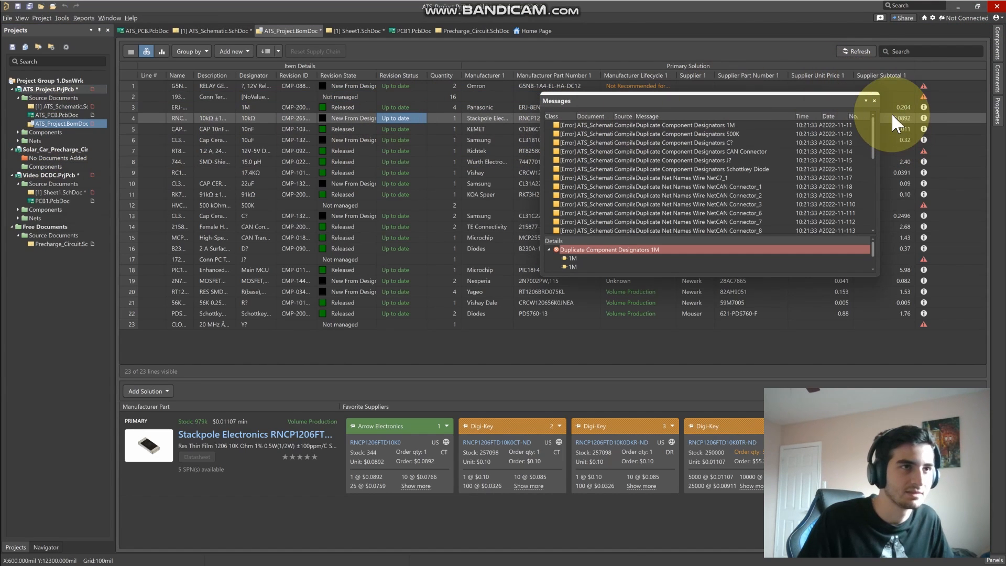
left_click(874, 100)
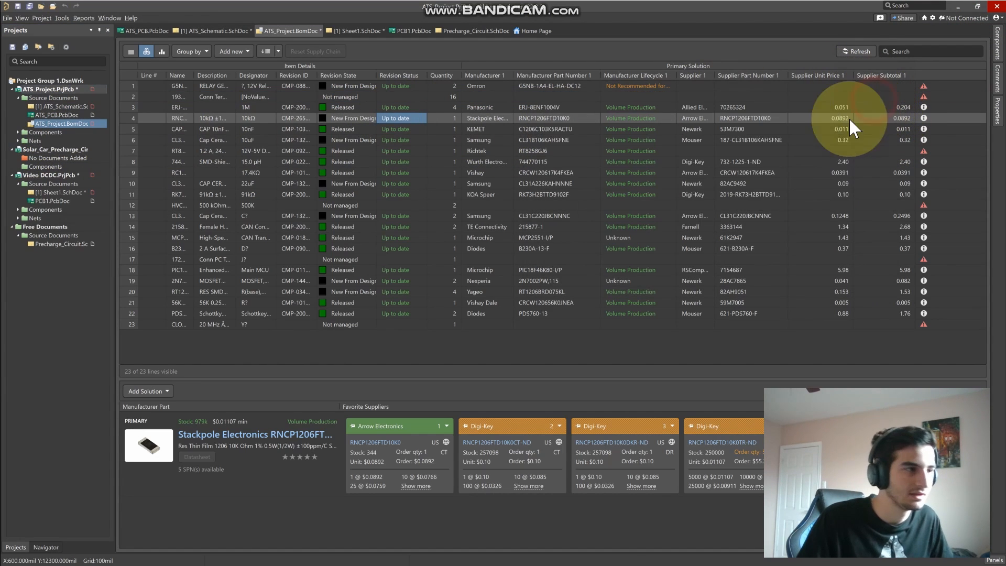
left_click(371, 443)
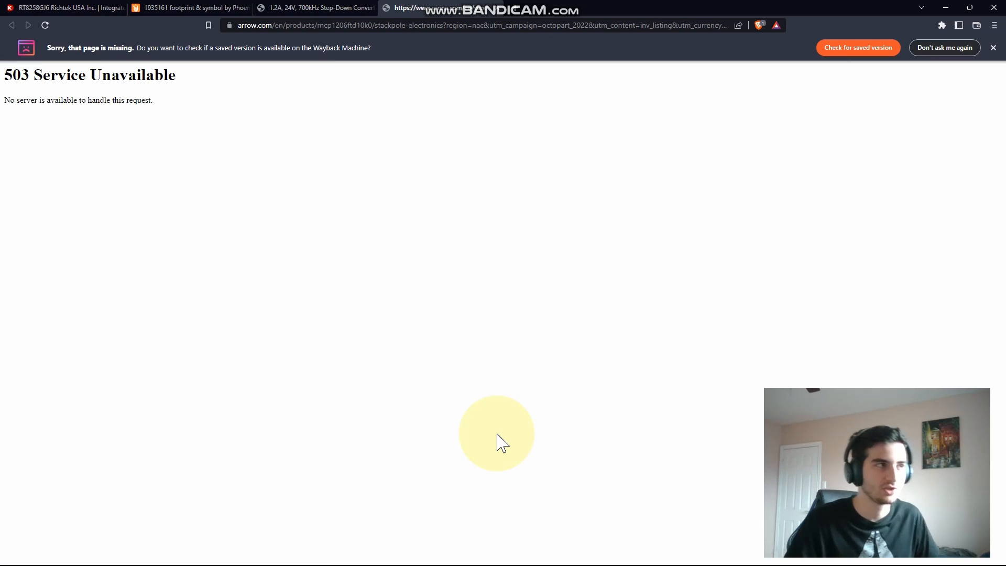
left_click(496, 8)
left_click(944, 8)
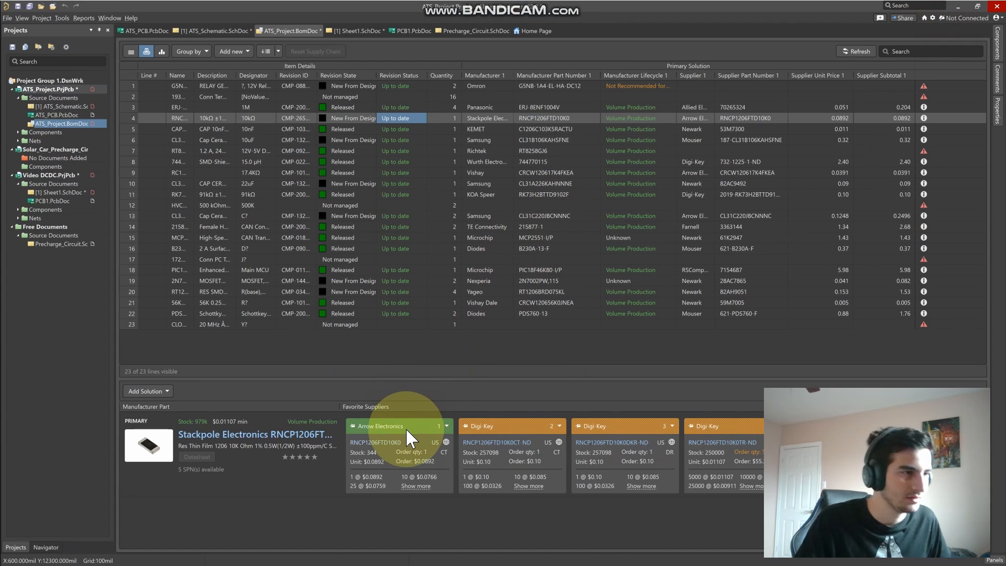
left_click(488, 443)
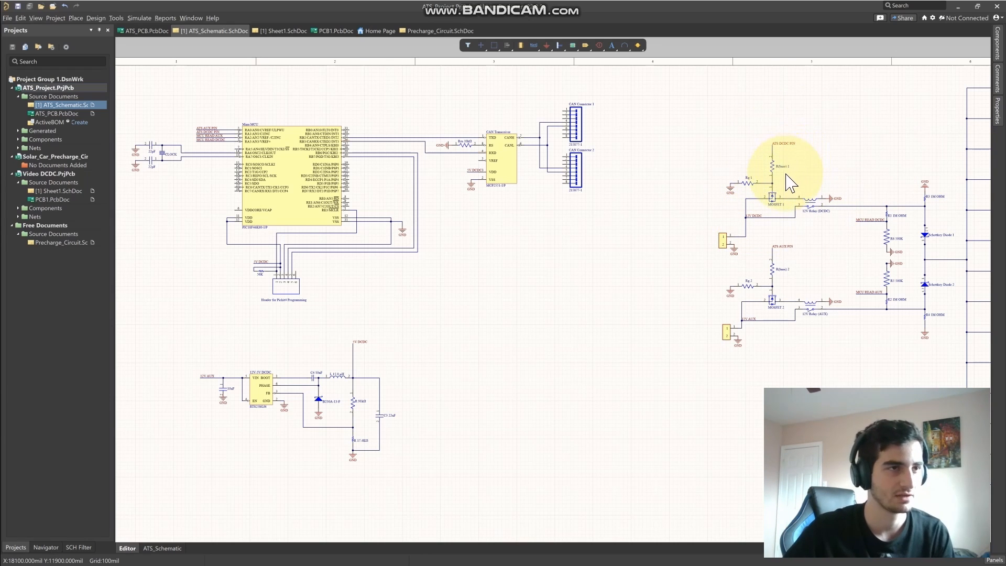
Inspect the properties of resistor Rg 1 beside MOSFET 1 in ATS_Schematic
scroll(789, 184, "up", 6, "ctrl")
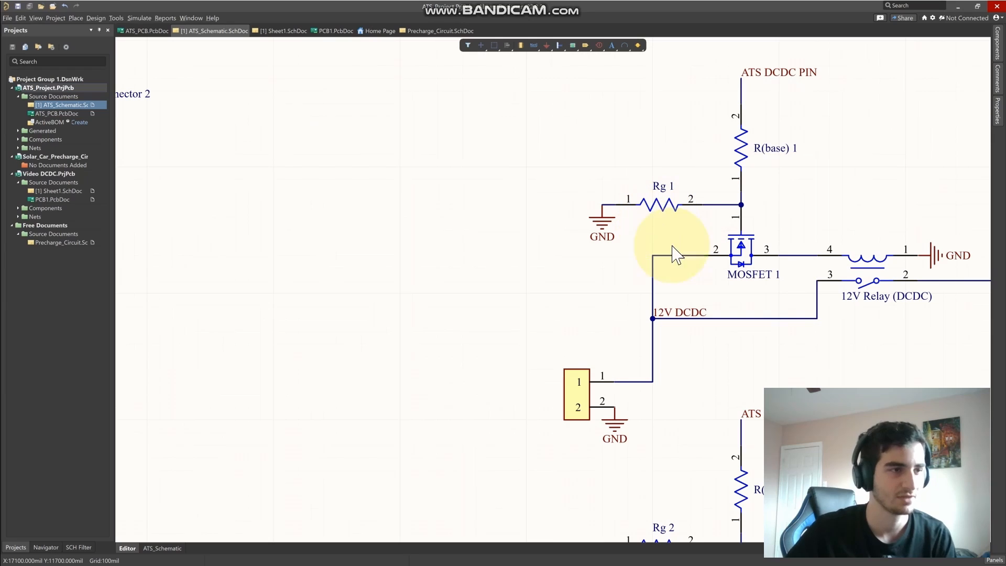
right_click_drag(685, 477, 687, 450)
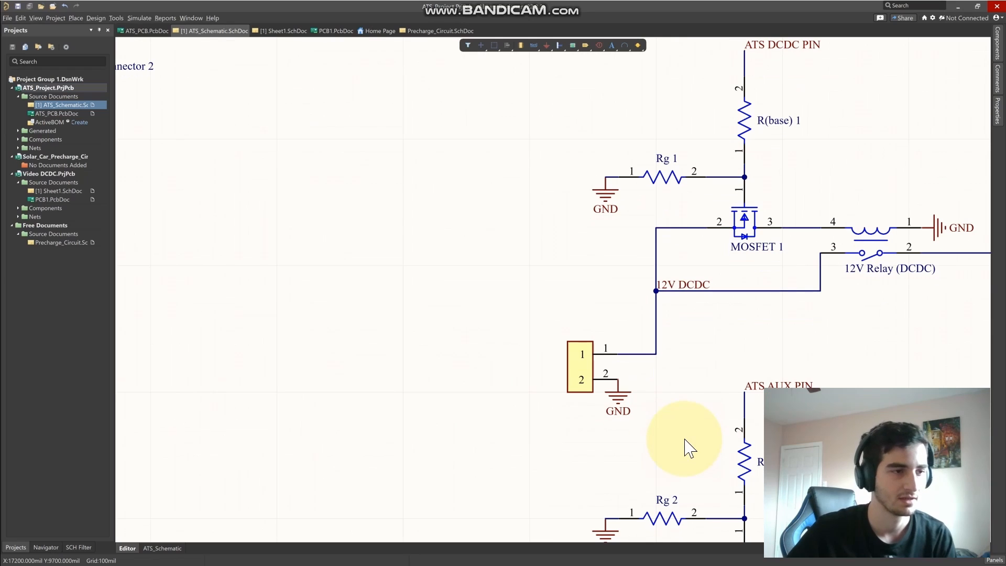
double_click(664, 177)
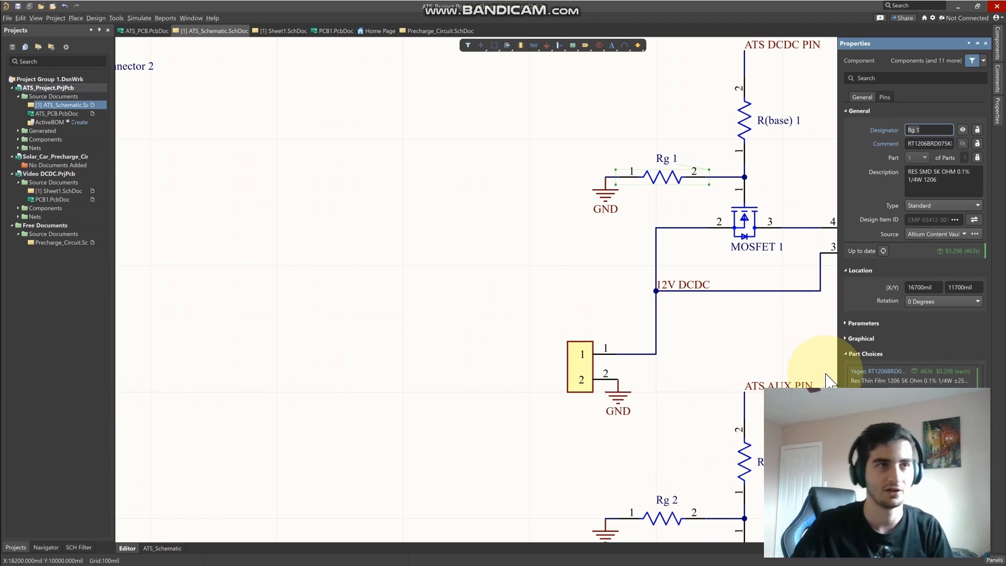
left_click(986, 43)
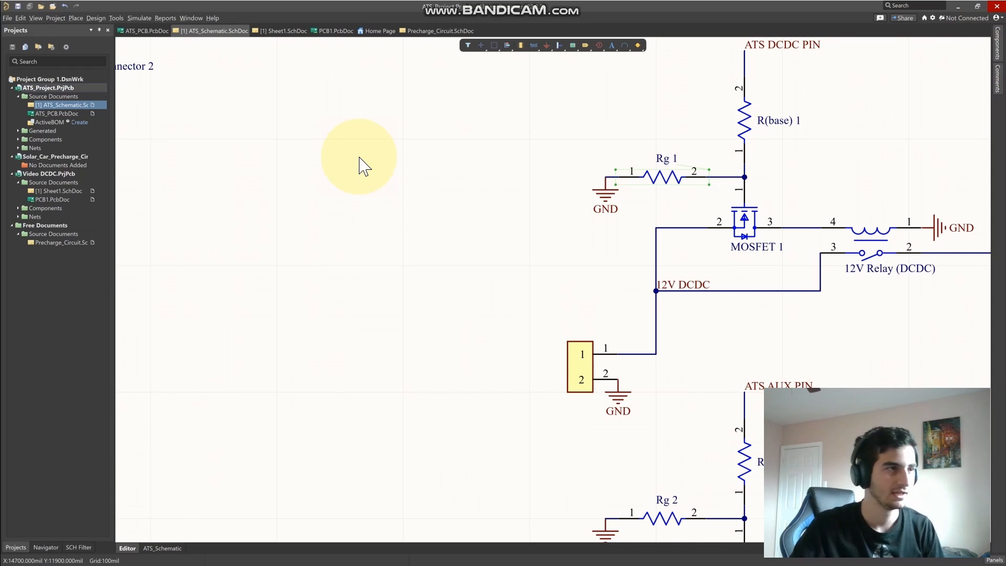
Open the engineering change order that updates ATS_PCB.PcbDoc from ATS_Schematic and review its proposed modifications
scroll(366, 223, "down", 6, "ctrl")
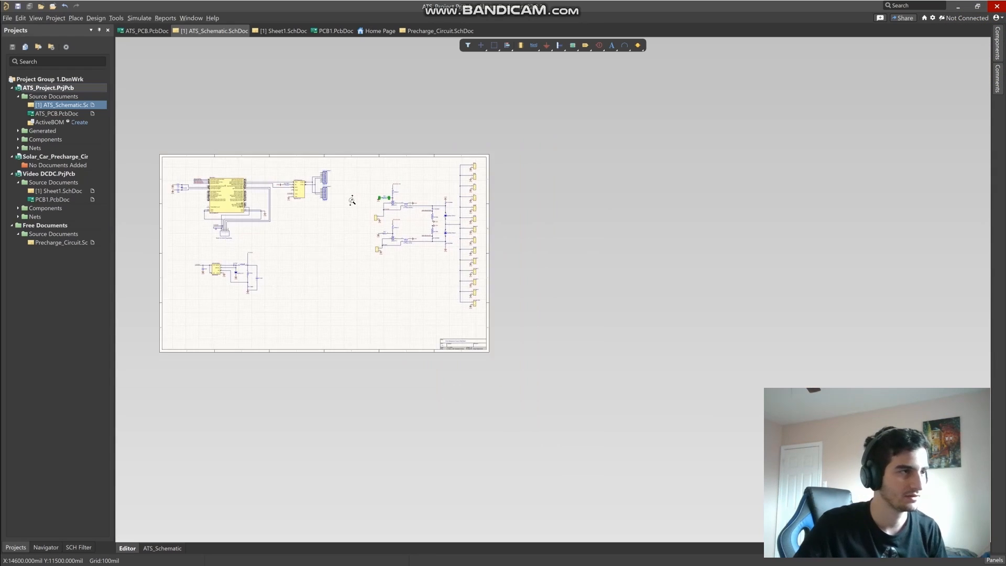
scroll(304, 208, "up", 2, "ctrl")
right_click_drag(304, 208, 551, 346)
left_click(95, 17)
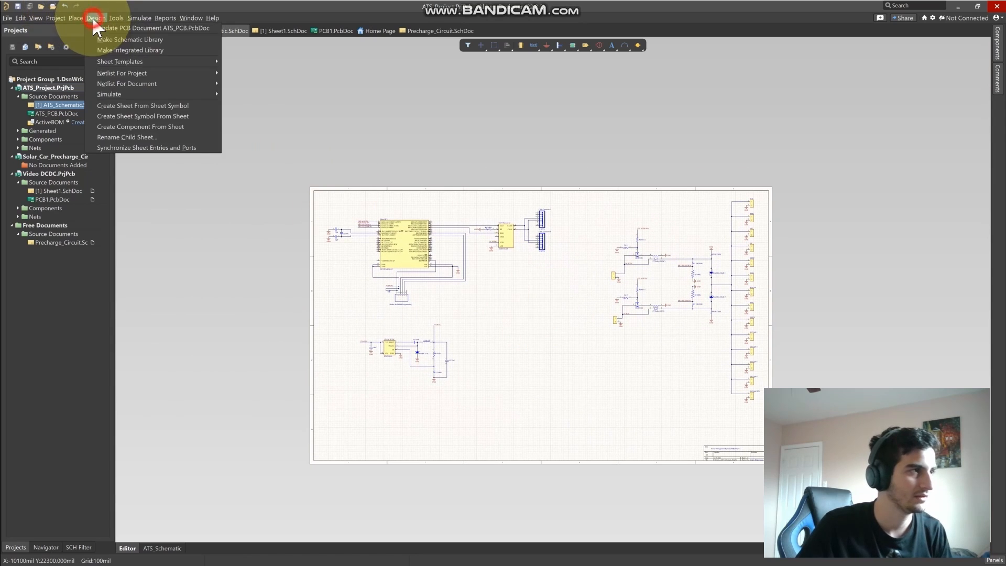
left_click(129, 30)
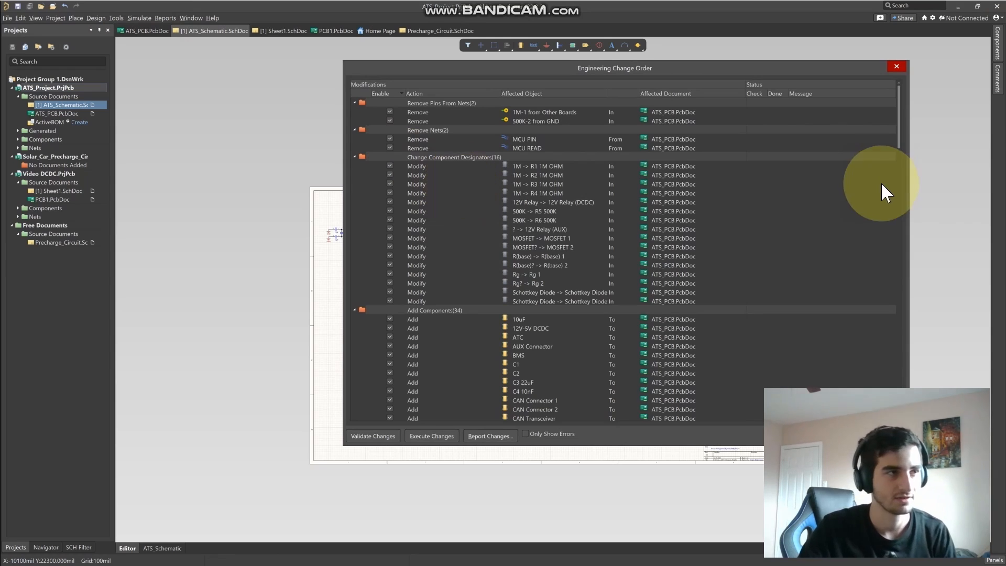
scroll(772, 192, "down", 8)
scroll(811, 198, "down", 20)
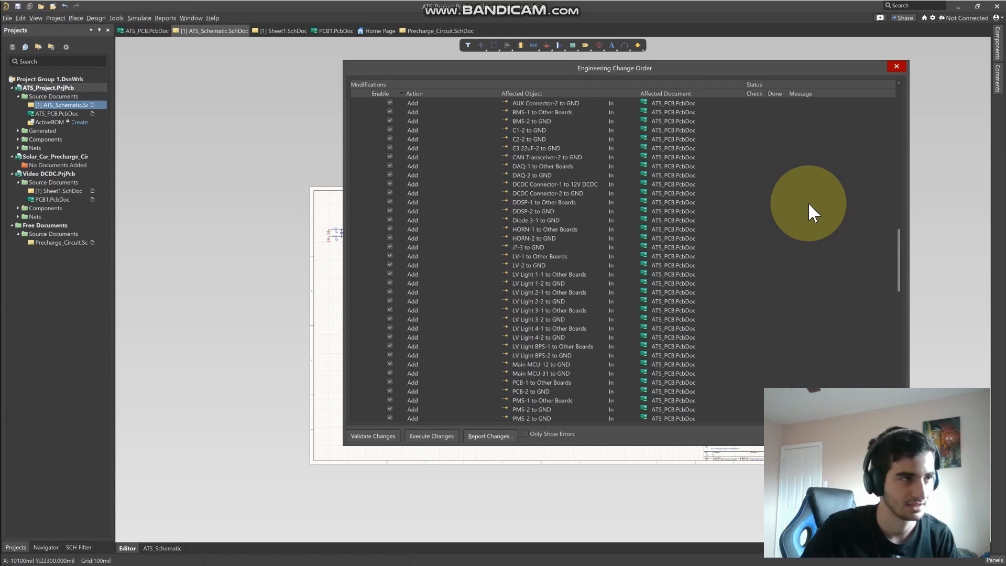
scroll(809, 203, "down", 7)
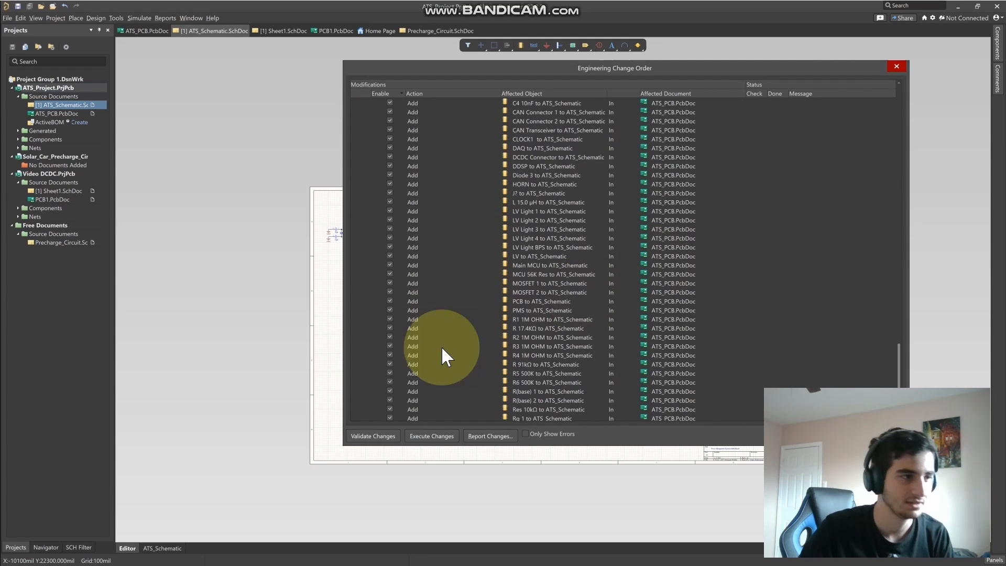
Validate the engineering change order and review the check status of its nets, pins and components
left_click(373, 436)
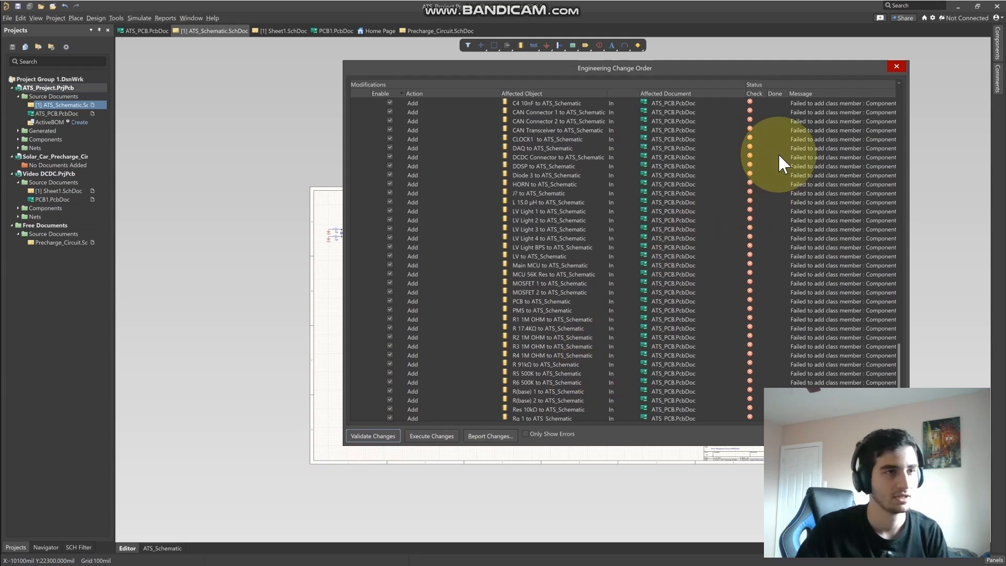
scroll(778, 152, "up", 11)
scroll(789, 198, "down", 2)
scroll(777, 272, "up", 18)
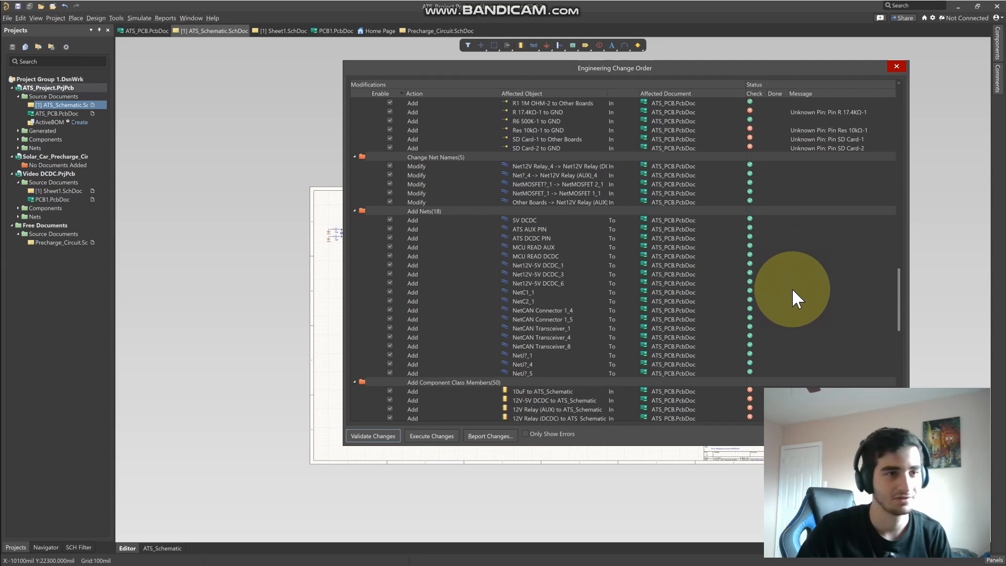
scroll(772, 276, "up", 19)
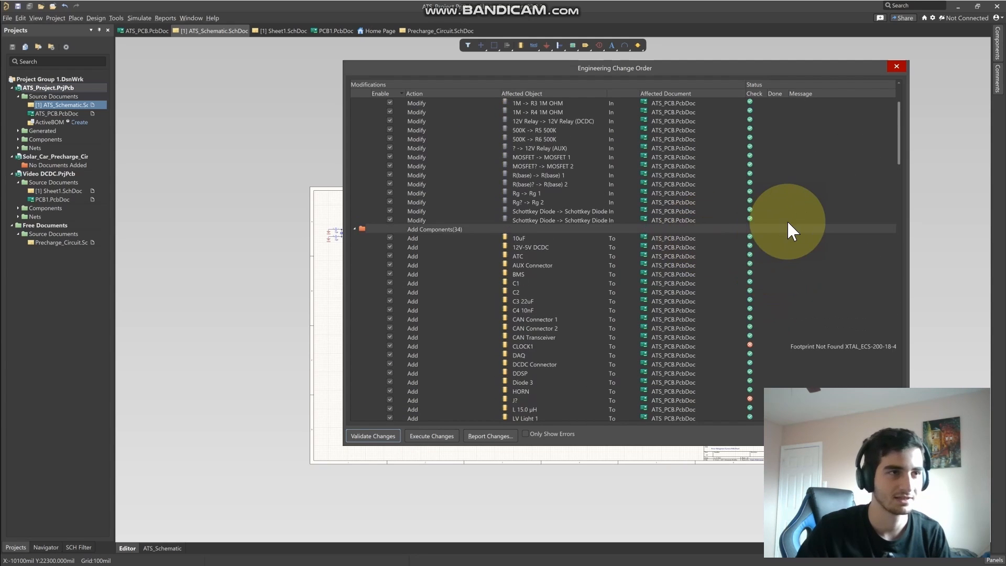
Review the remaining checked modifications, execute the engineering change order on ATS_PCB.PcbDoc and close it
scroll(815, 201, "down", 20)
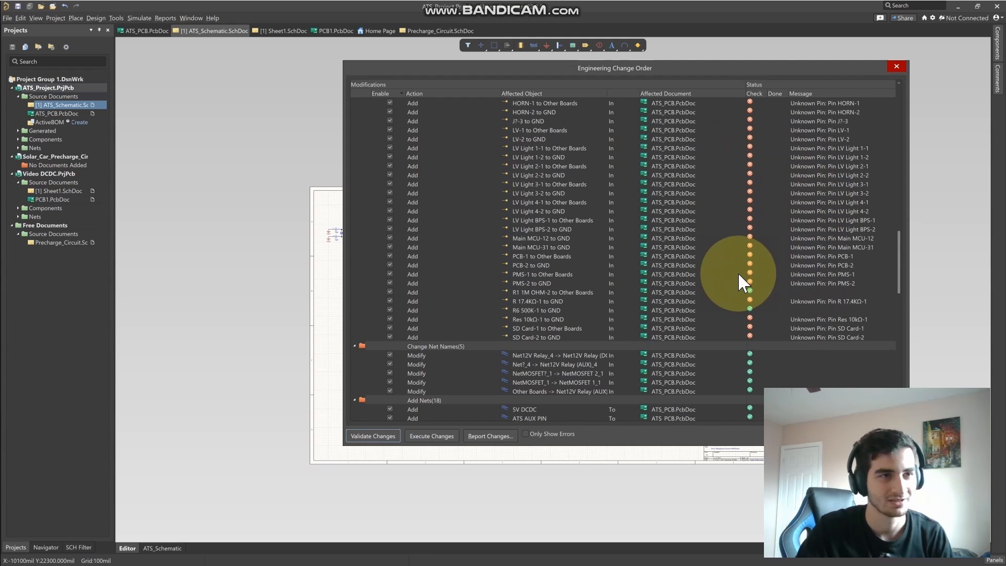
scroll(847, 243, "down", 12)
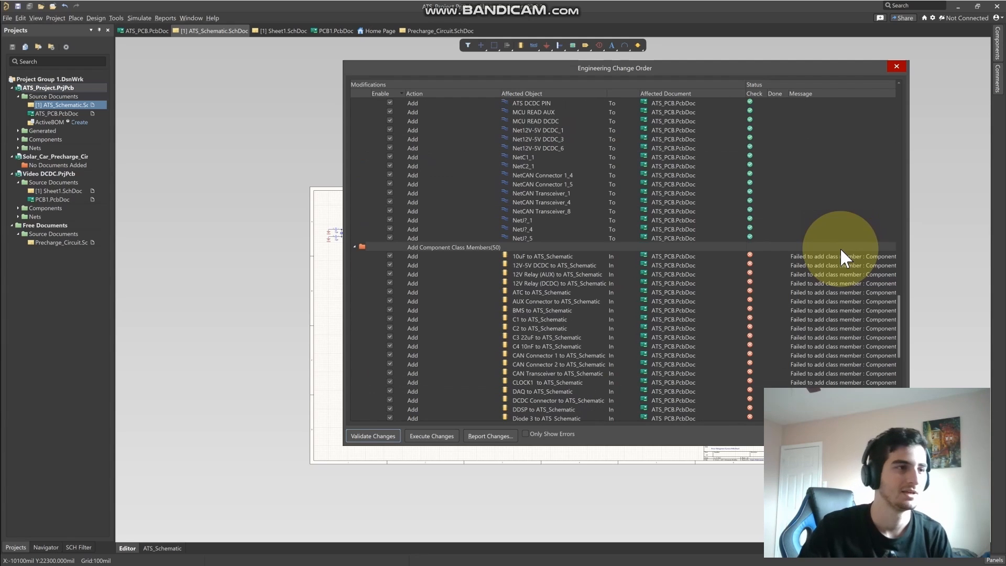
scroll(841, 247, "down", 9)
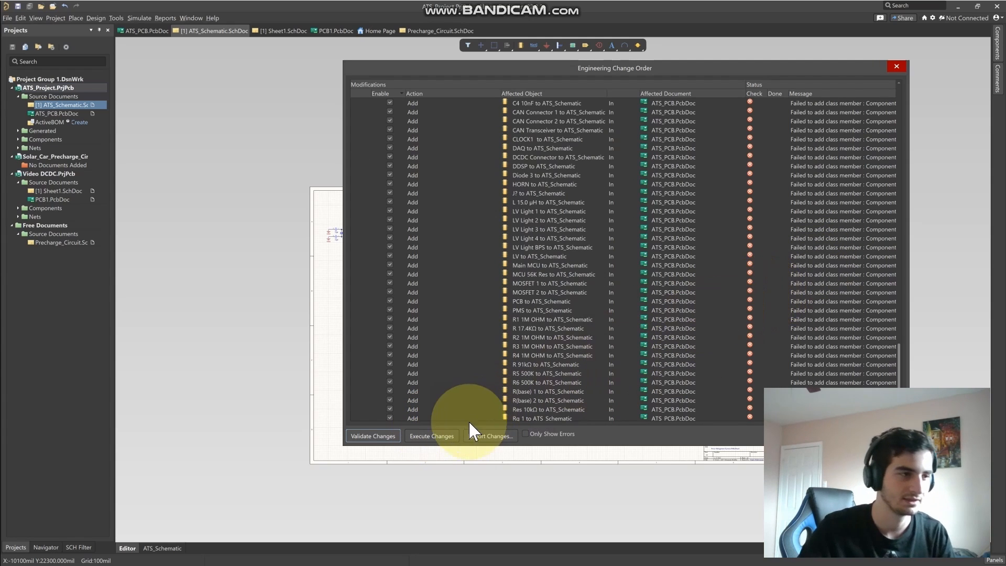
left_click(441, 436)
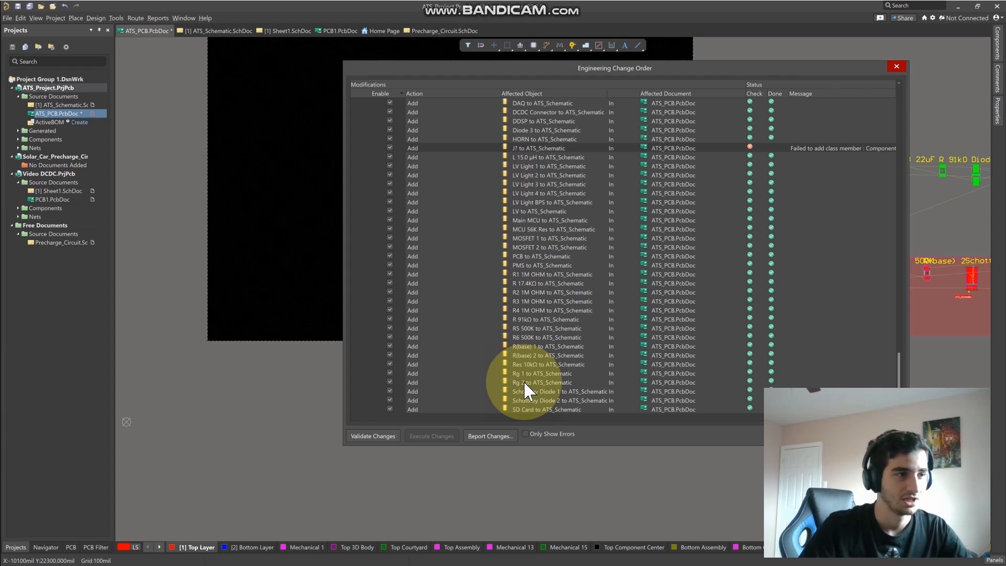
left_click(897, 66)
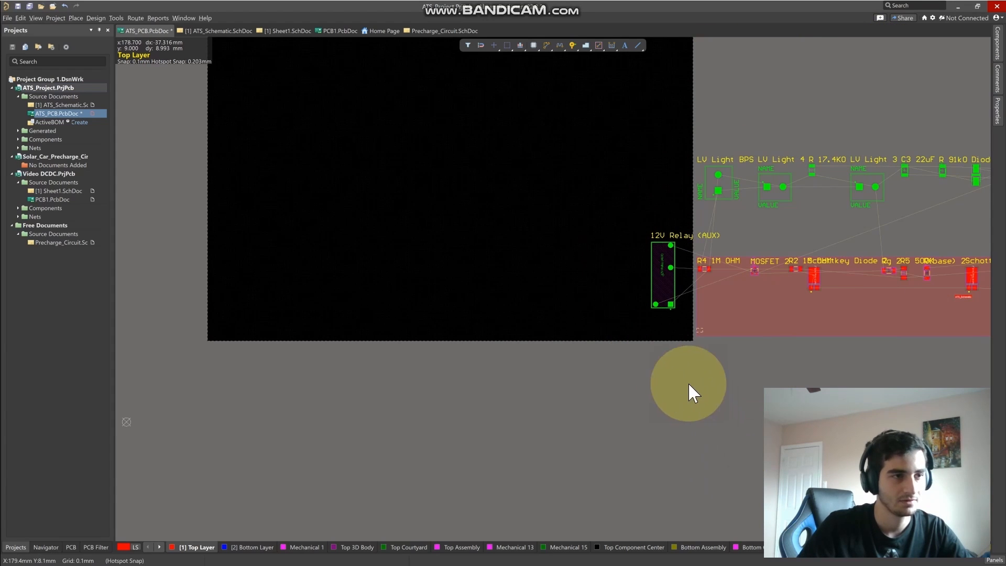
Switch ATS_PCB.PcbDoc to Board Planning Mode with the whole board outline in view
scroll(559, 288, "down", 9, "ctrl")
right_click_drag(700, 345, 534, 377)
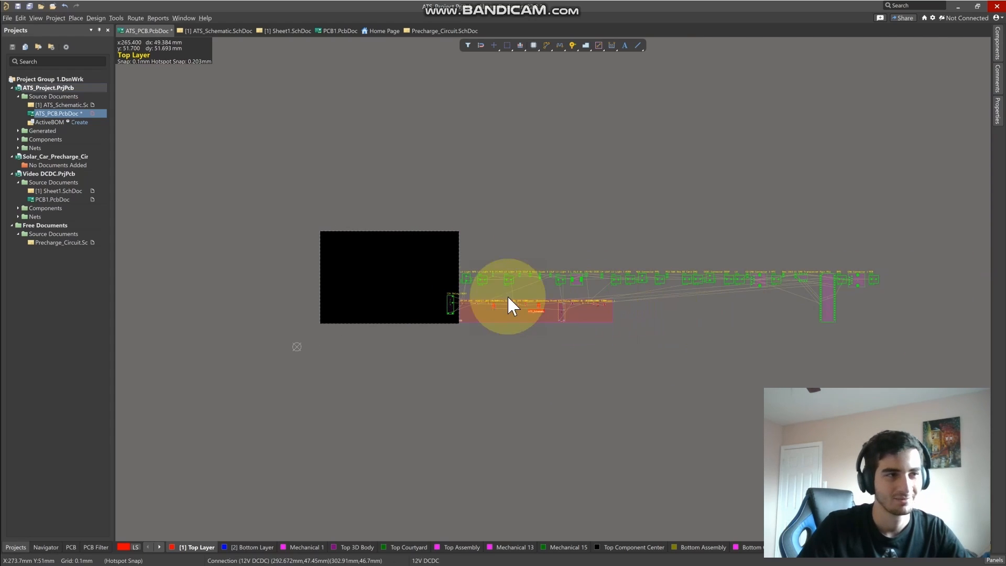
right_click_drag(392, 292, 543, 336)
scroll(542, 332, "up", 5, "ctrl")
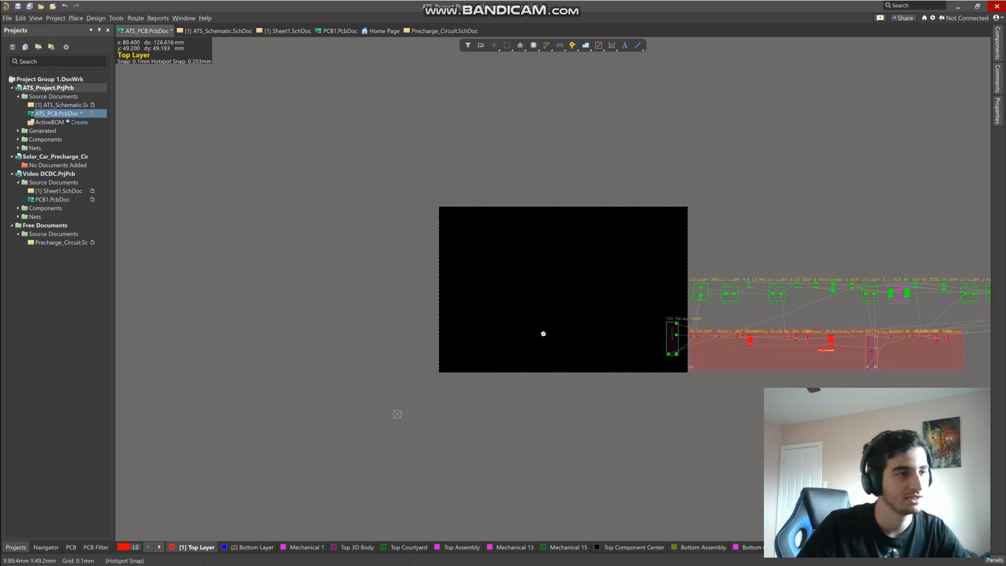
left_click(492, 195)
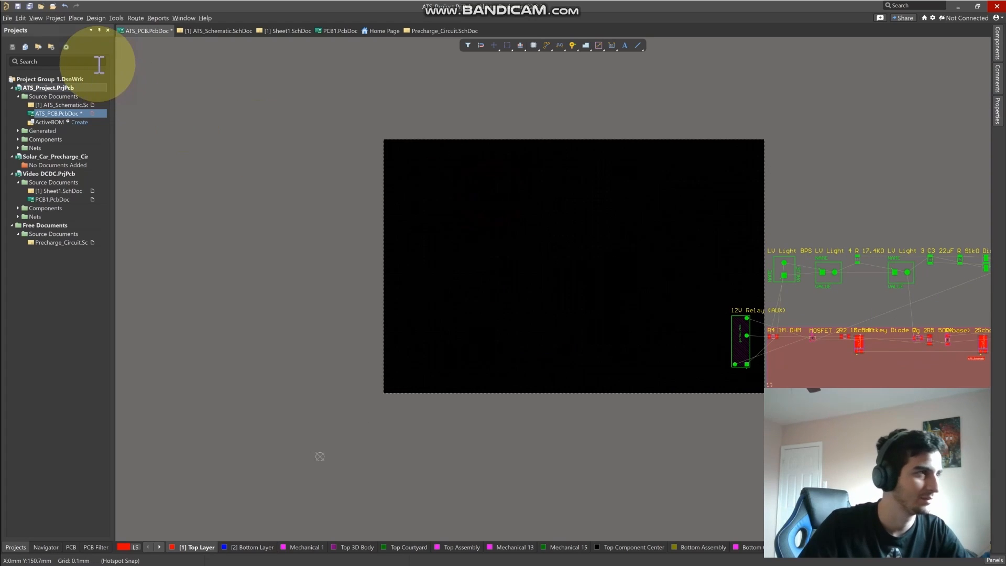
left_click(35, 17)
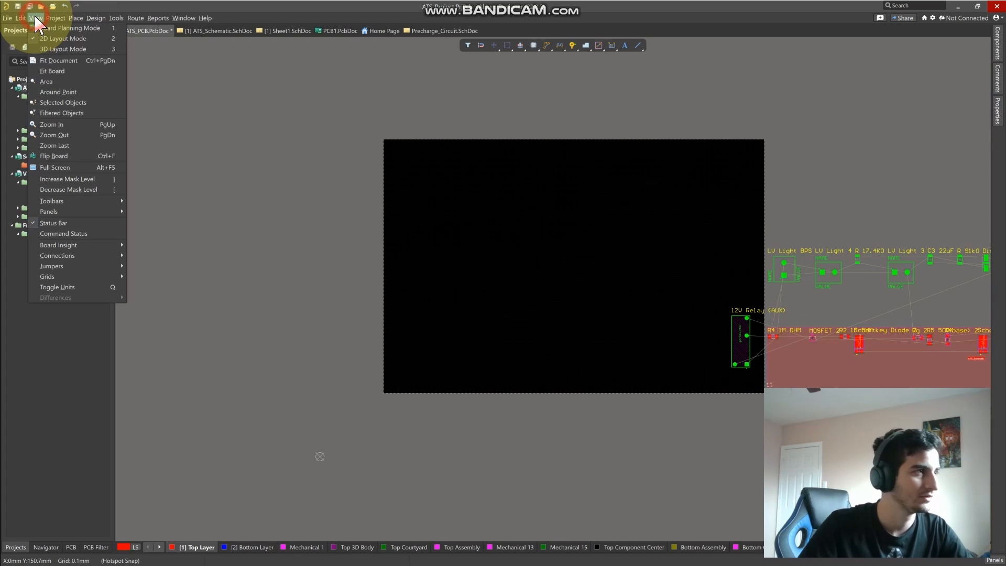
left_click(53, 30)
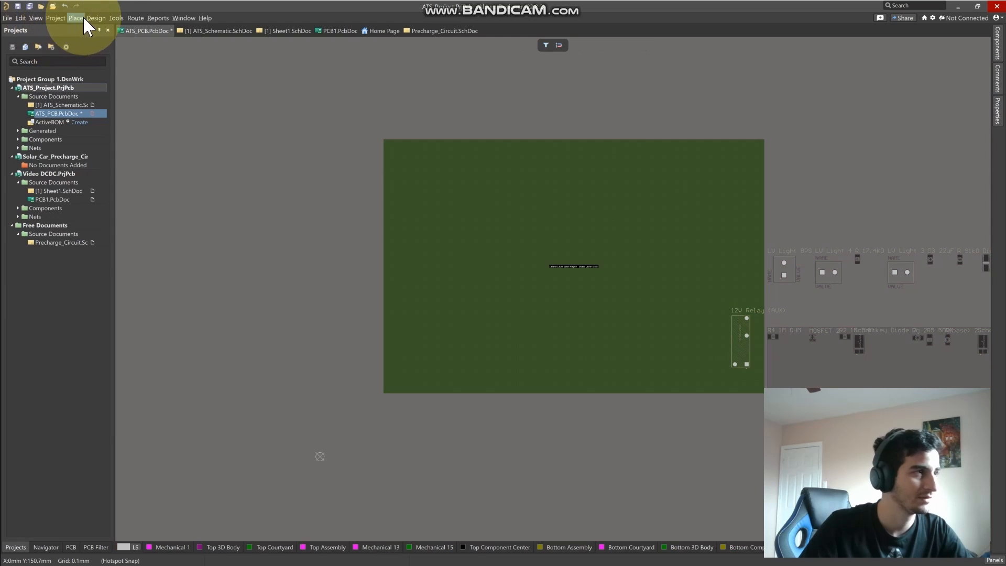
Extend the board shape's left and bottom edges to the origin and its top edge to about Y 164 mm, and return to 2D Layout Mode
left_click(98, 17)
left_click(102, 51)
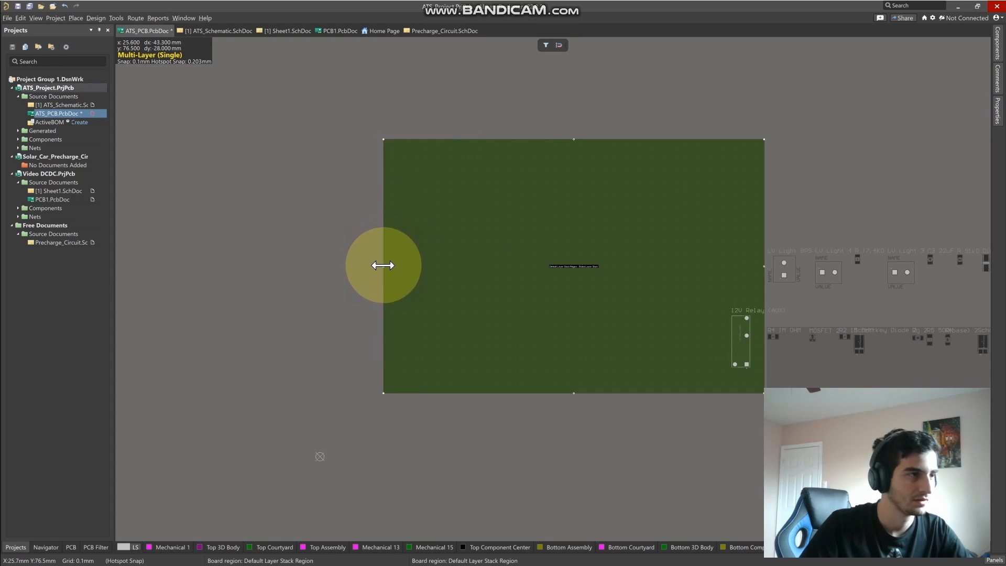
left_click(384, 266)
left_click_drag(366, 265, 320, 265)
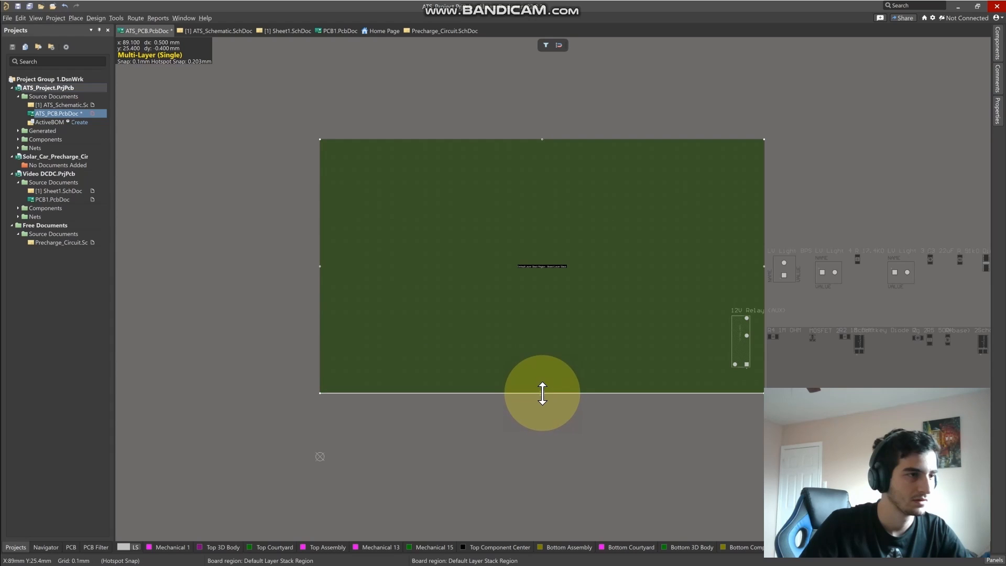
left_click_drag(542, 393, 548, 468)
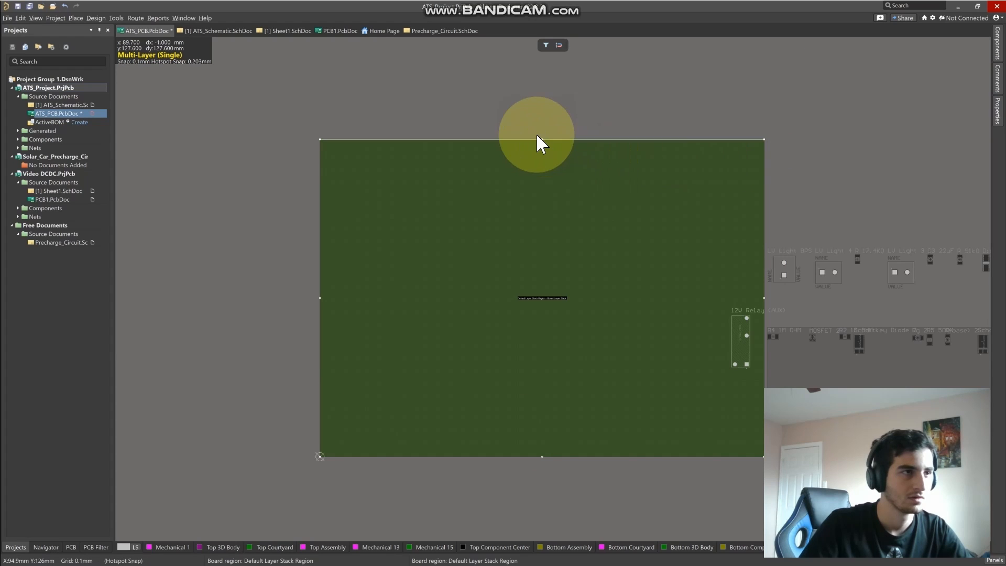
left_click_drag(542, 139, 535, 45)
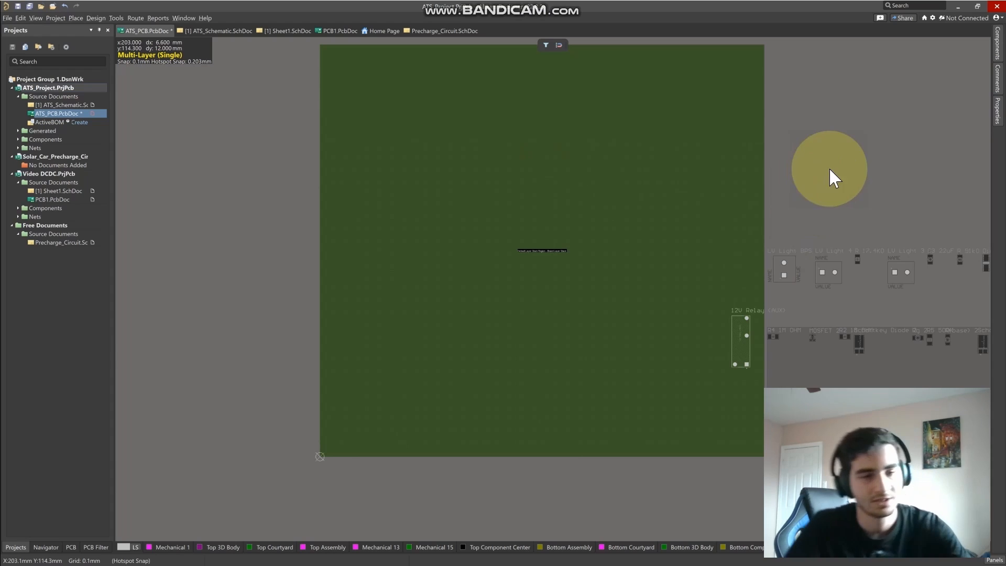
right_click_drag(758, 211, 755, 211)
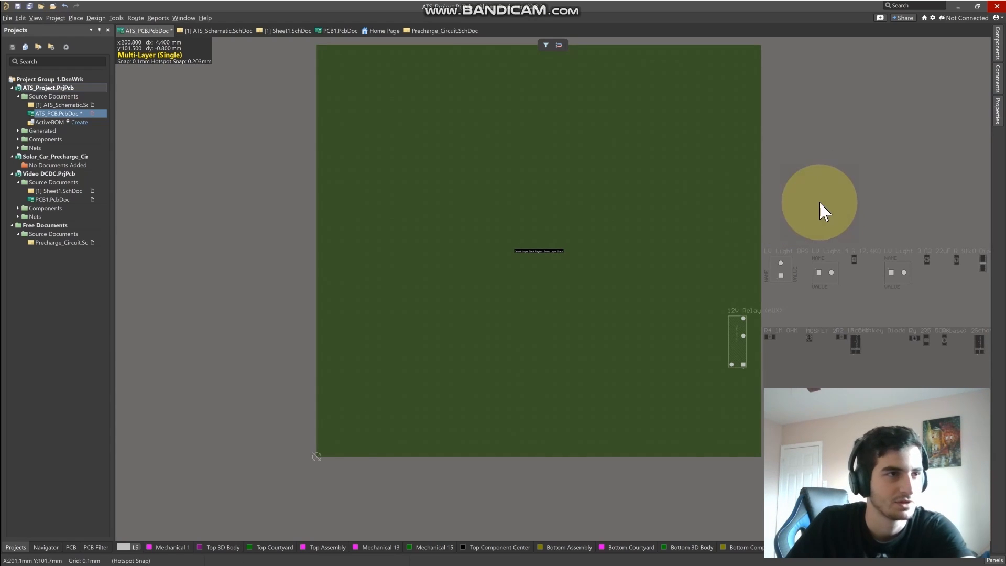
left_click(34, 18)
left_click(50, 37)
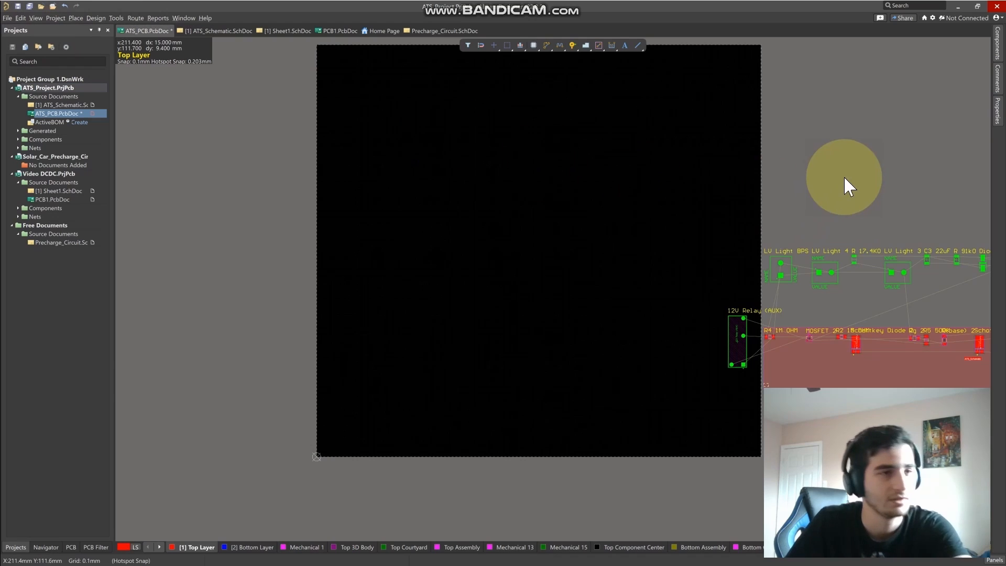
Place LV Light BPS, 12V Relay (AUX) and LV Light 4 along the left side of the board
right_click_drag(844, 178, 498, 202)
right_click_drag(702, 182, 530, 168)
scroll(536, 168, "down", 2, "ctrl")
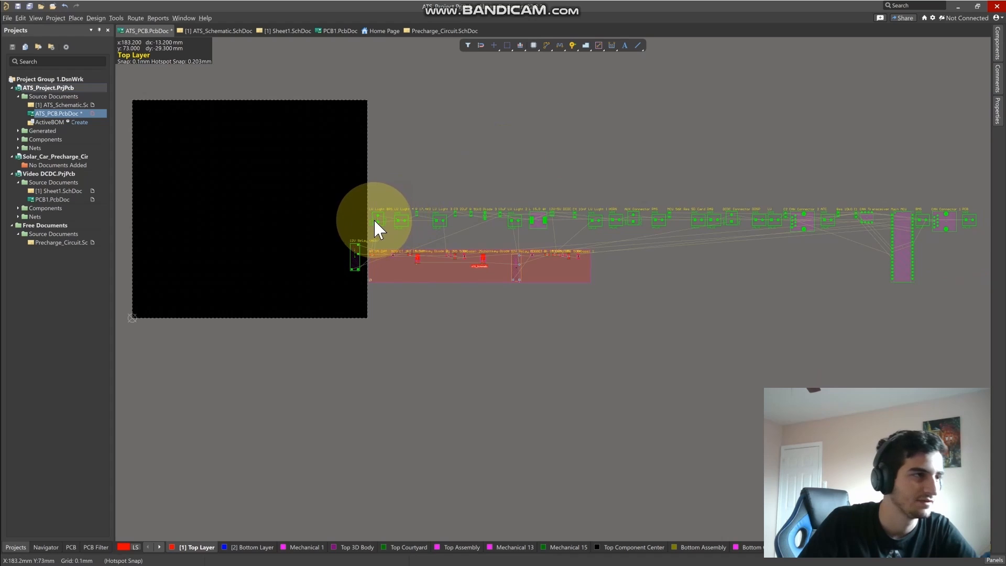
left_click_drag(375, 222, 172, 132)
left_click_drag(352, 256, 157, 283)
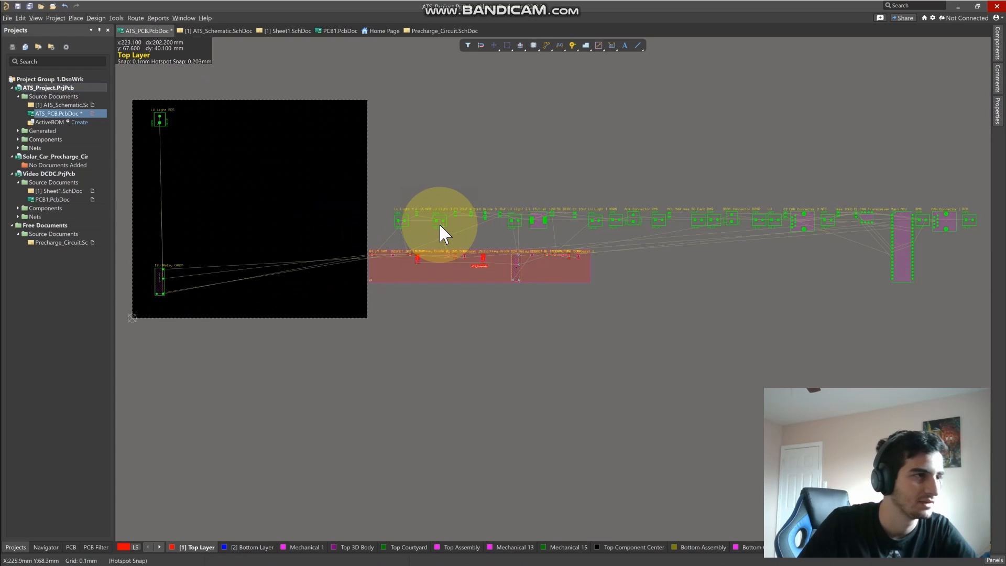
left_click_drag(400, 220, 171, 231)
Move the row of components from R 17.4KΩ through HORN together onto the upper part of the board and deselect them
left_click_drag(401, 177, 611, 229)
left_click_drag(543, 221, 322, 173)
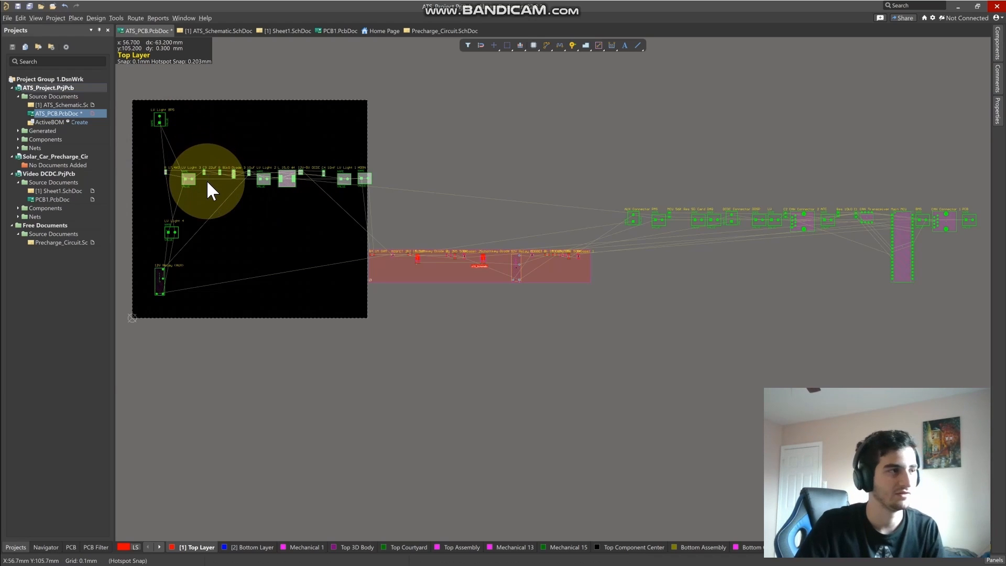
scroll(208, 189, "up", 3, "ctrl")
scroll(209, 186, "down", 1, "ctrl")
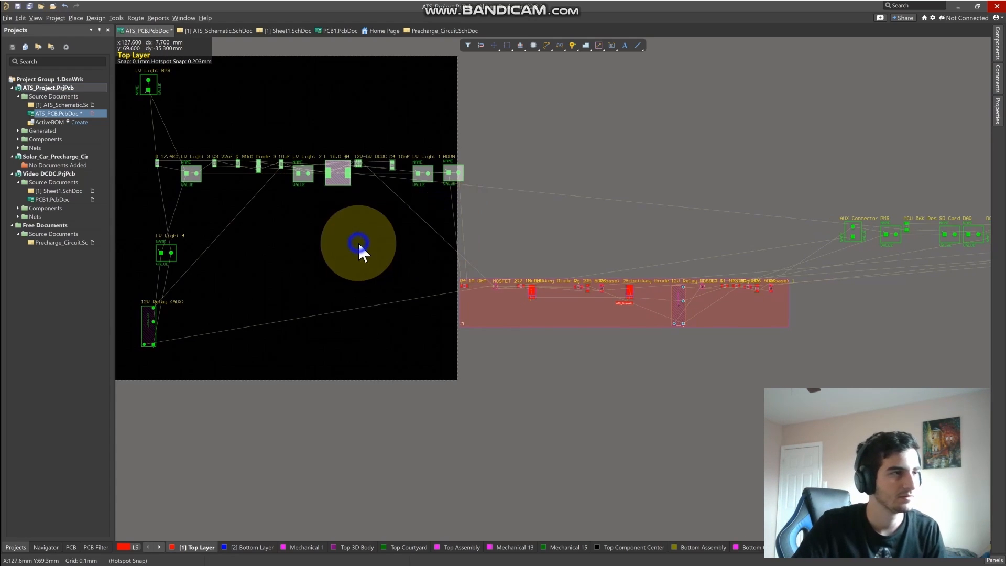
right_click_drag(359, 247, 482, 288)
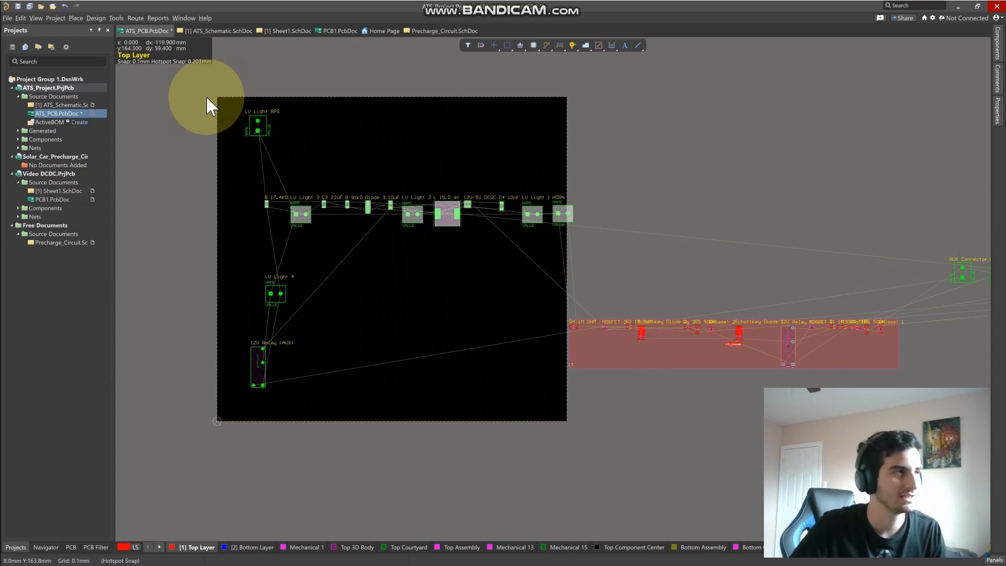
left_click(228, 146)
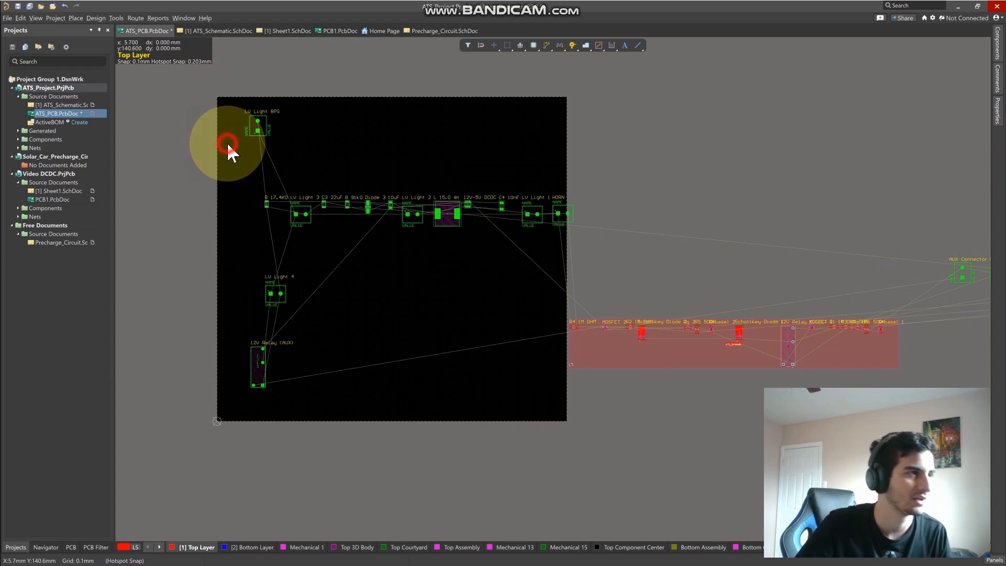
Autoroute all connections with the Default 2 Layer Board strategy and dismiss the routing messages
left_click(137, 18)
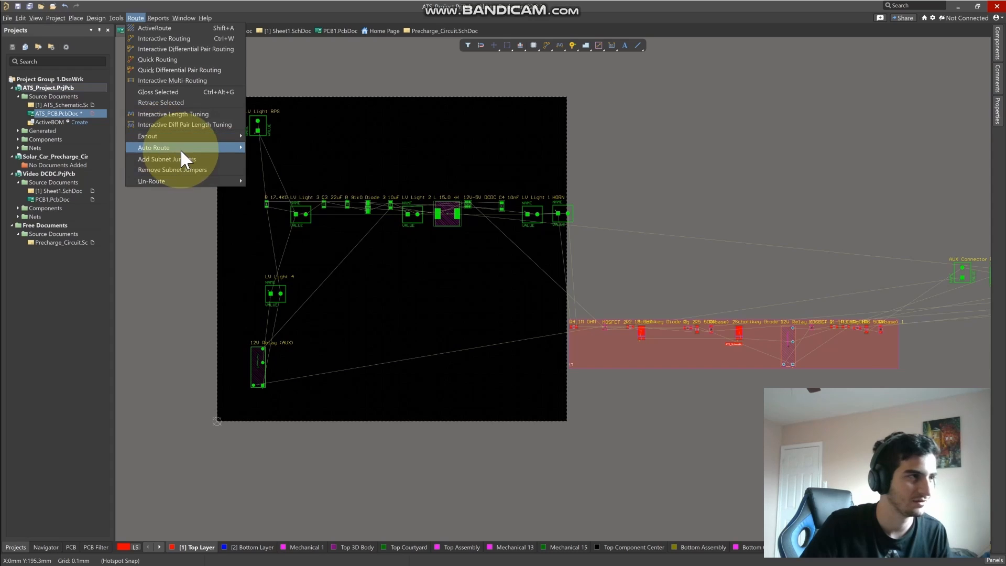
mouse_move(185, 146)
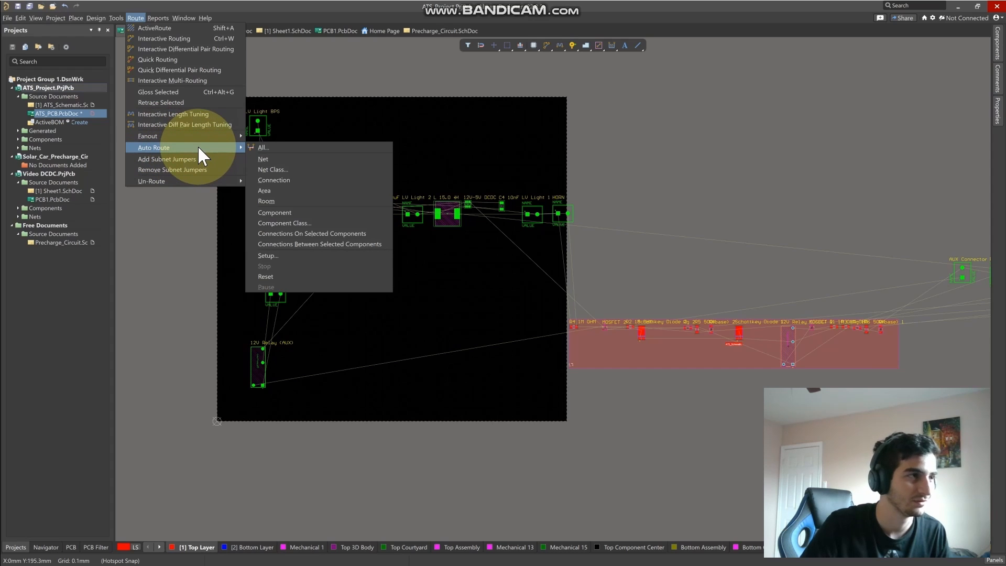
left_click(373, 147)
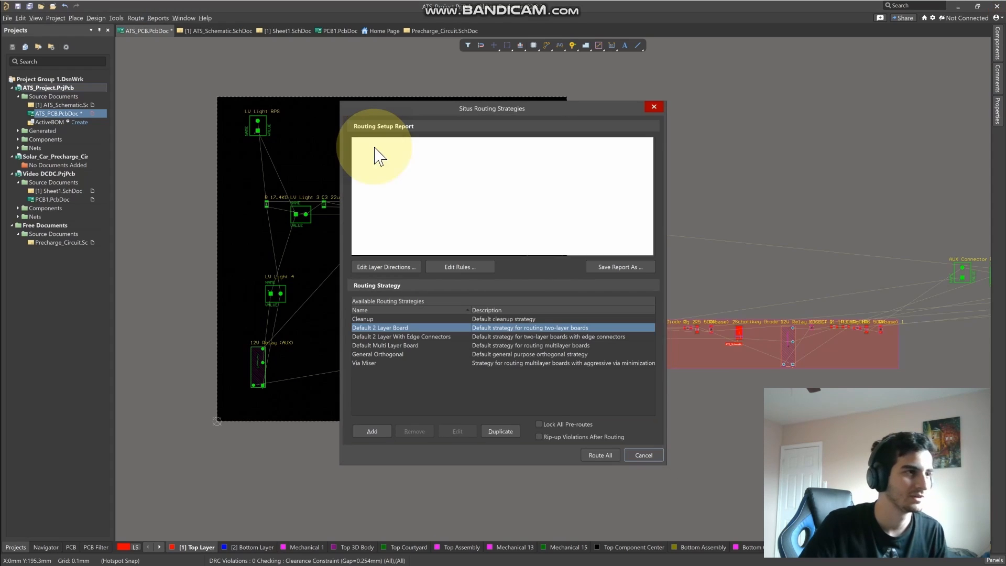
left_click(591, 453)
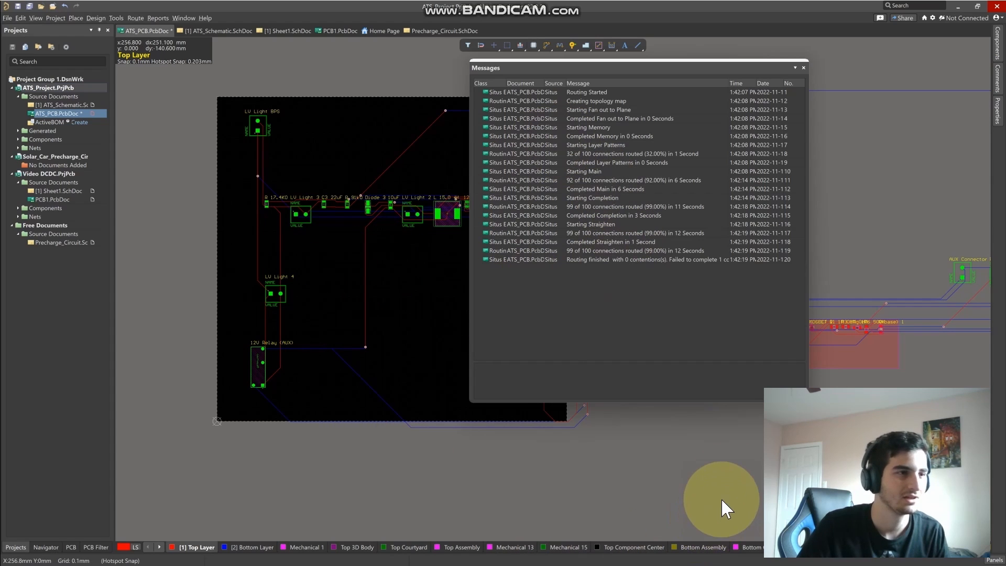
left_click(804, 67)
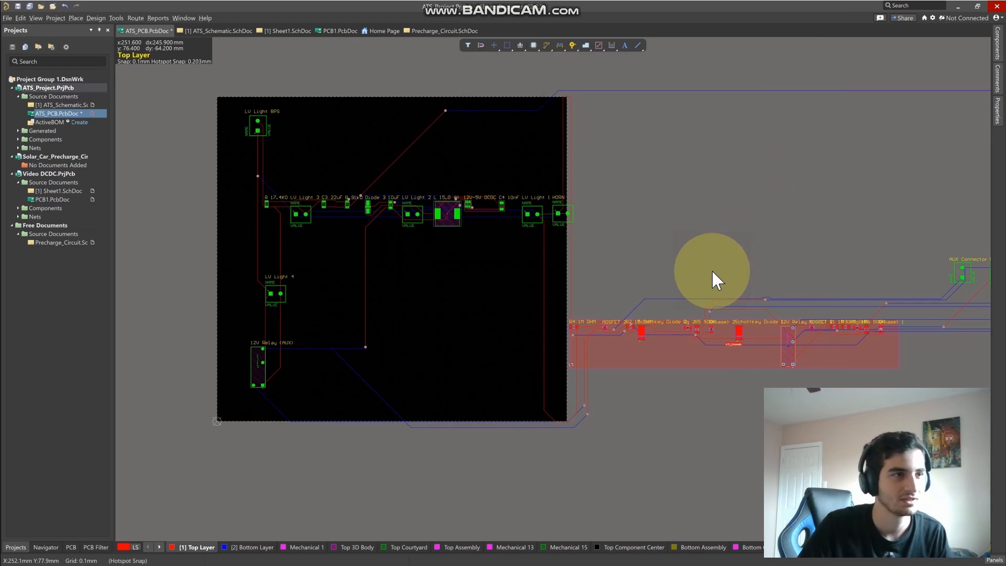
Examine the autorouted traces across the board and the components outside it in the 2D layout
right_click_drag(713, 271, 469, 282)
right_click_drag(770, 377, 402, 408)
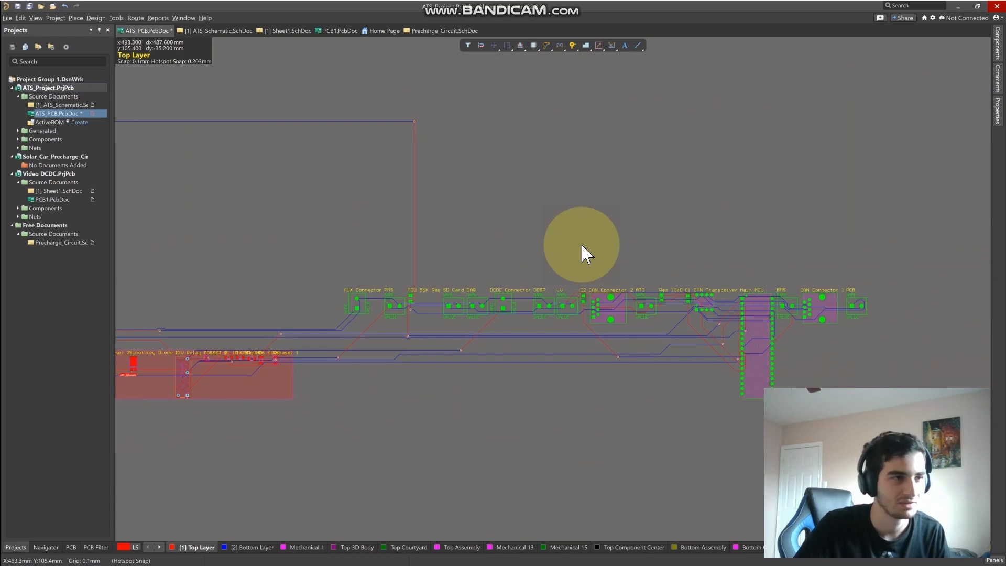
scroll(550, 427, "left", 10, "shift")
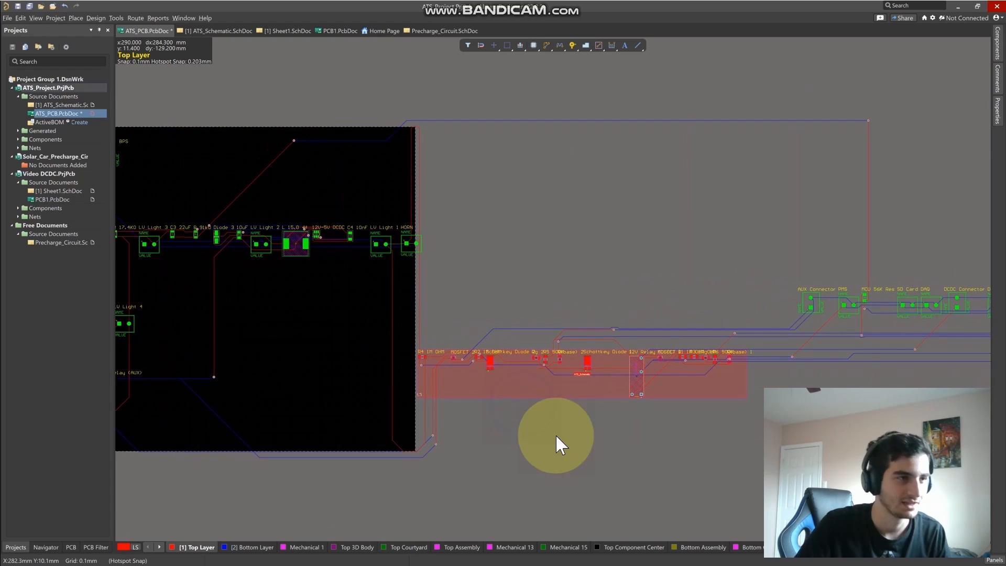
scroll(556, 434, "left", 4, "shift")
scroll(439, 327, "up", 4, "ctrl")
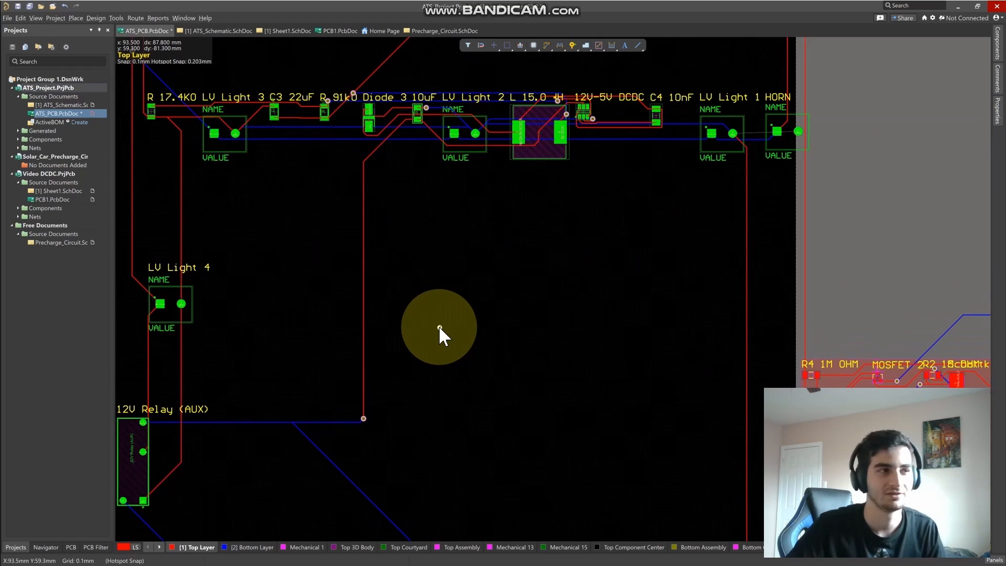
right_click_drag(463, 335, 430, 325)
Switch to 3D Layout Mode and examine the routed board and the components lying outside its outline
left_click(37, 17)
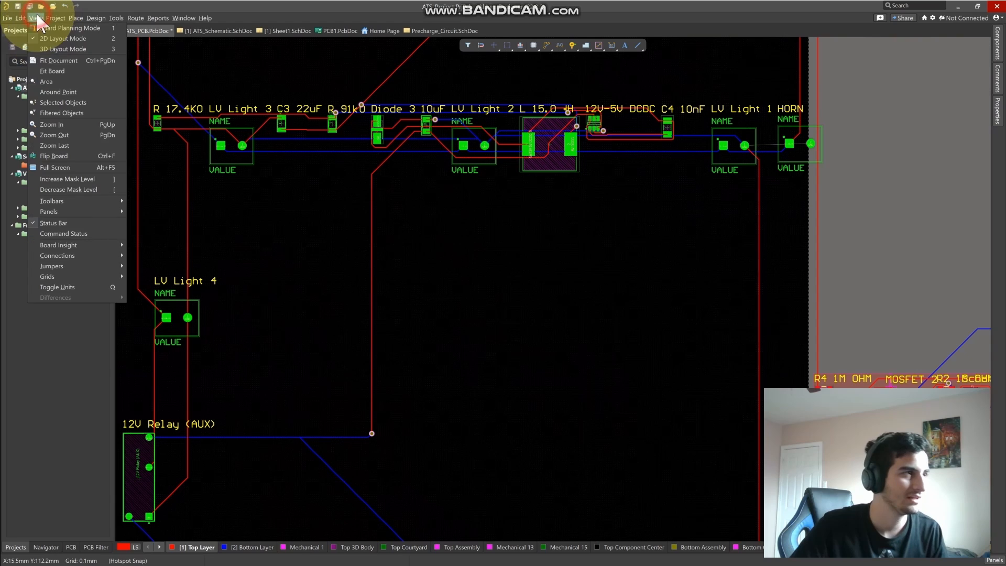
left_click(59, 49)
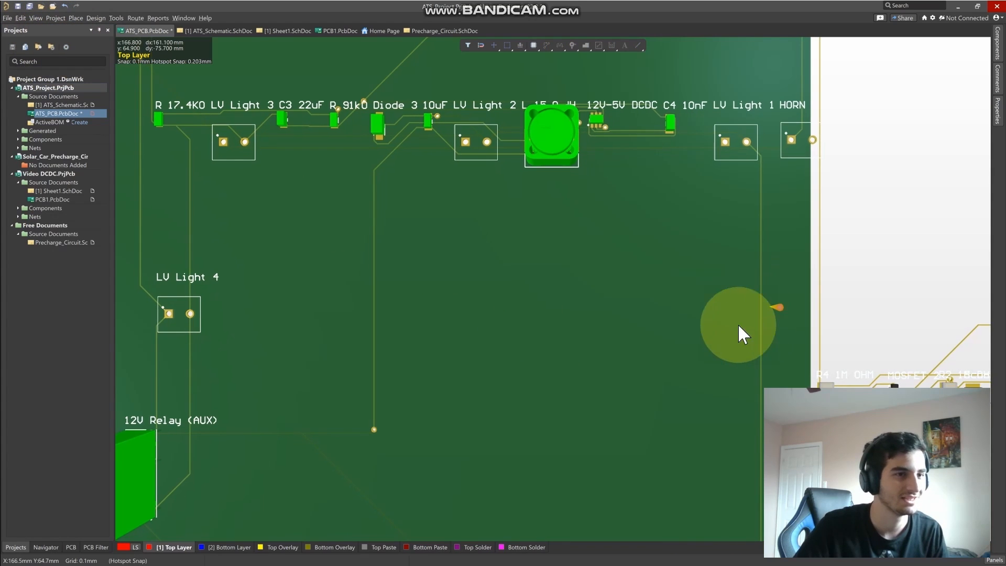
right_click_drag(630, 391, 783, 289)
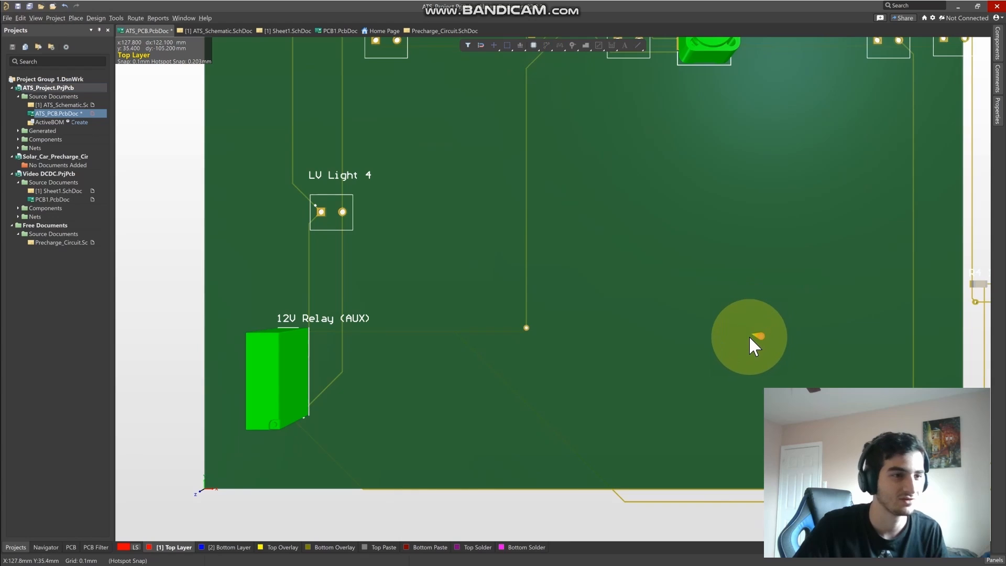
scroll(750, 337, "down", 1)
scroll(748, 327, "down", 8, "ctrl")
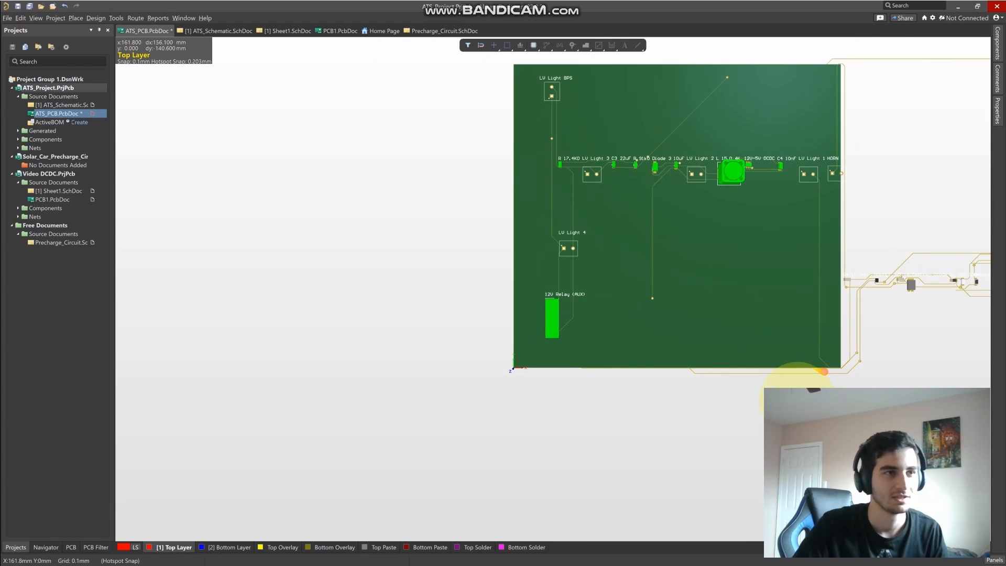
right_click_drag(797, 399, 471, 419)
right_click_drag(820, 367, 454, 414)
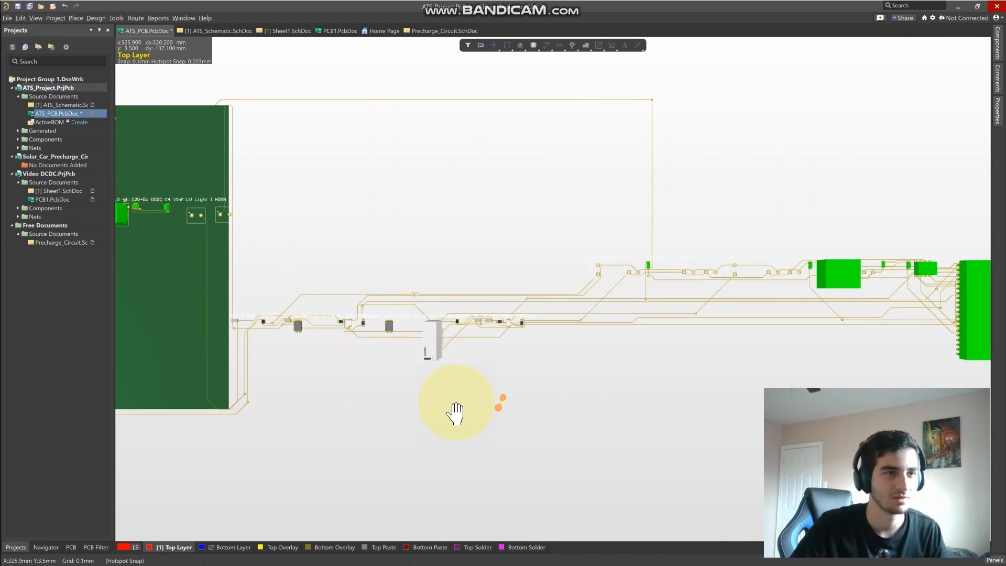
right_click_drag(786, 386, 575, 400)
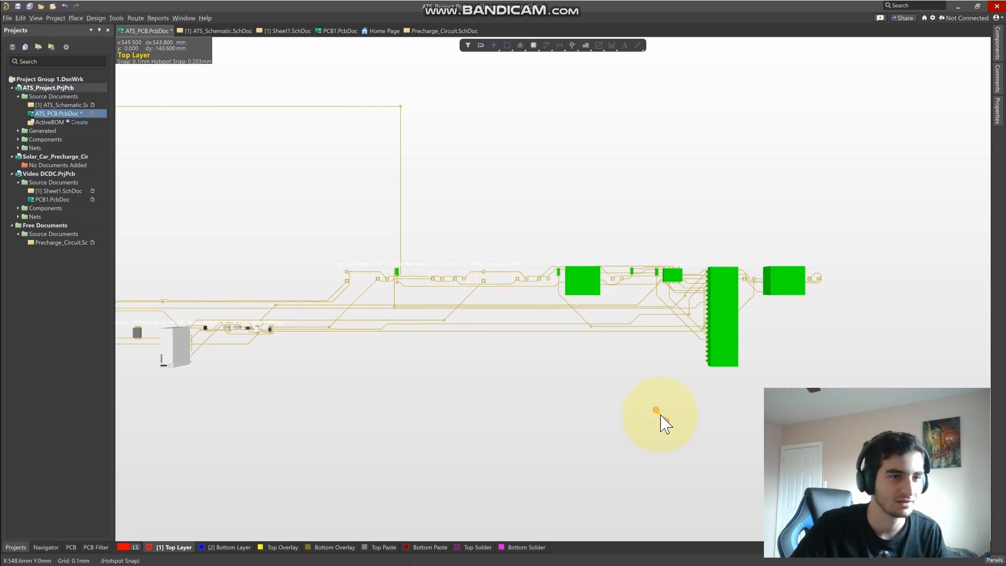
right_click_drag(662, 424, 786, 366)
right_click_drag(435, 387, 516, 366)
right_click_drag(441, 376, 647, 375)
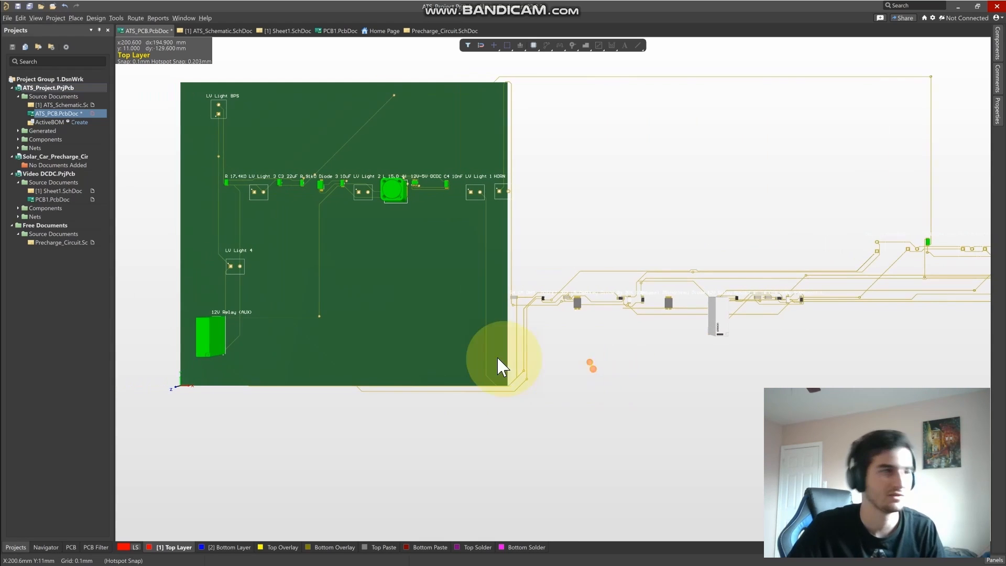